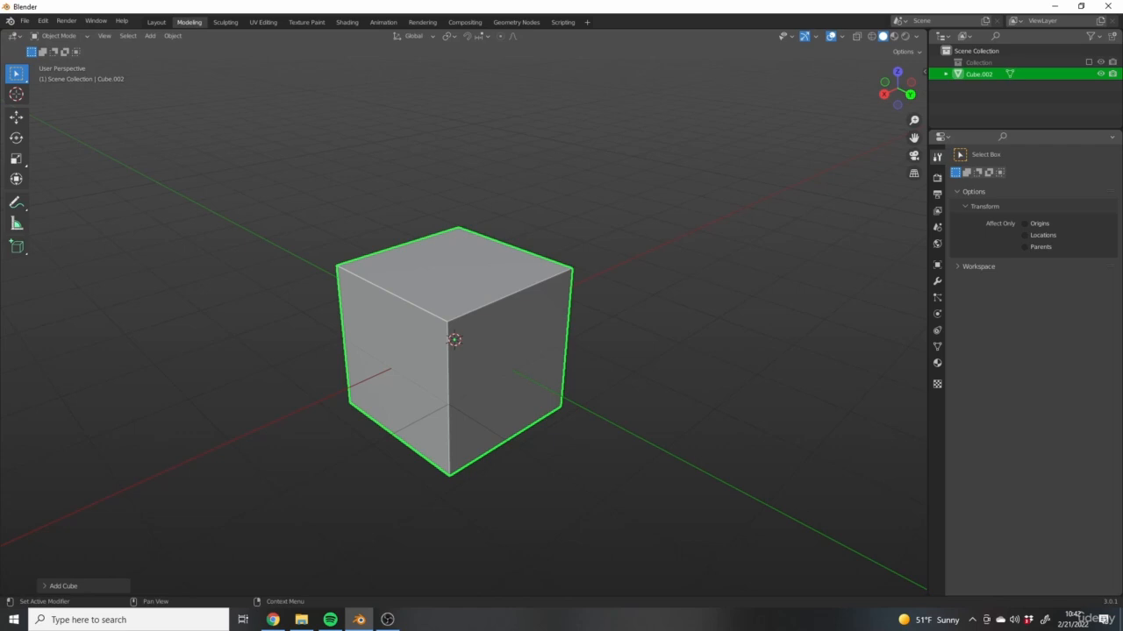
# Enter Edit Mode on the cube and deselect all of its faces.
pyautogui.moveTo(629, 314); pyautogui.dragTo(641, 304, button='middle')
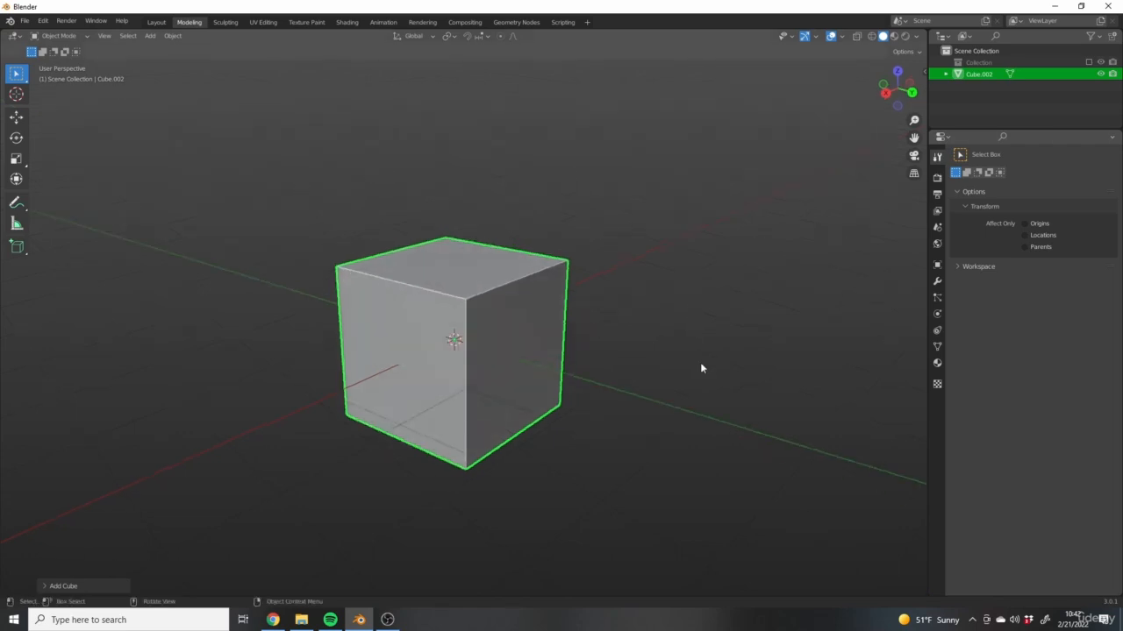
pyautogui.moveTo(651, 350); pyautogui.dragTo(663, 304, button='middle')
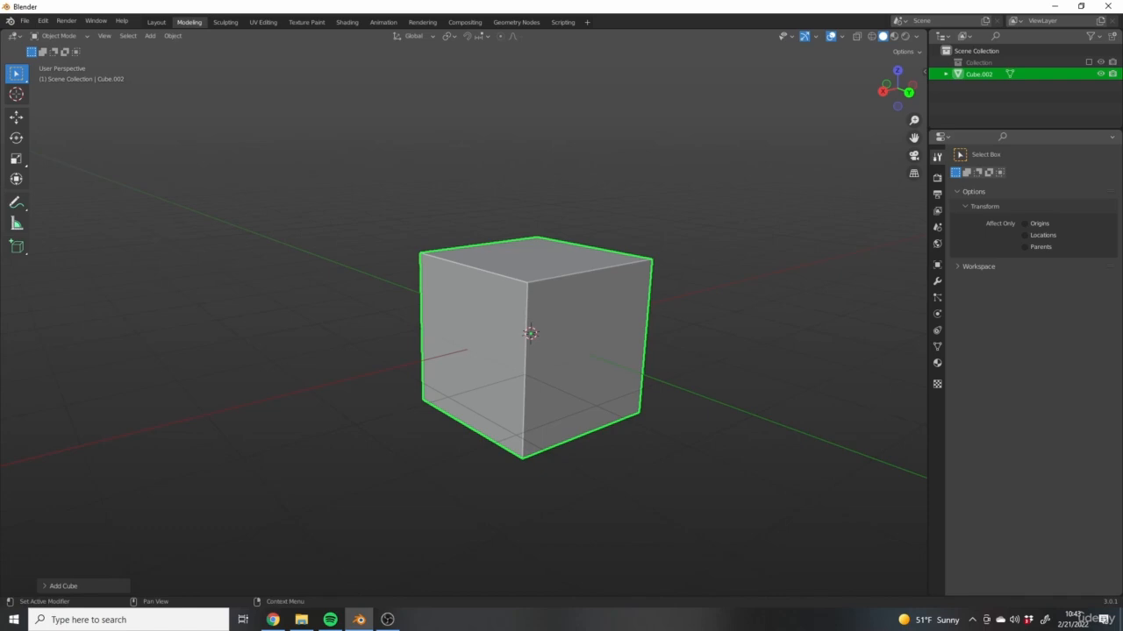
pyautogui.moveTo(454, 350); pyautogui.dragTo(584, 298, button='middle')
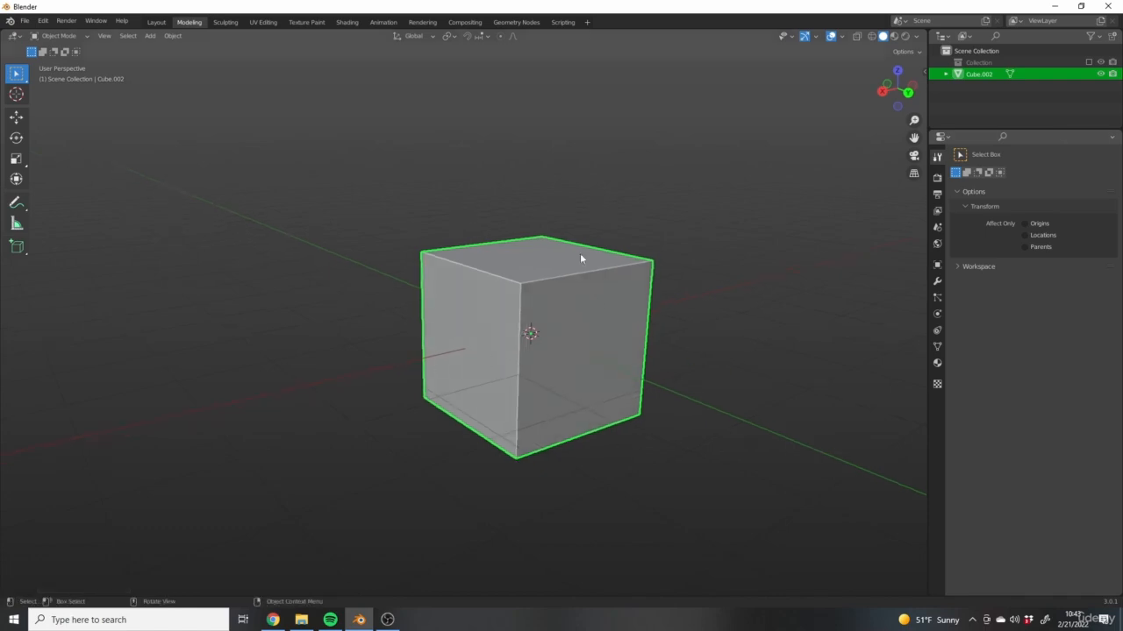
pyautogui.press('Tab')
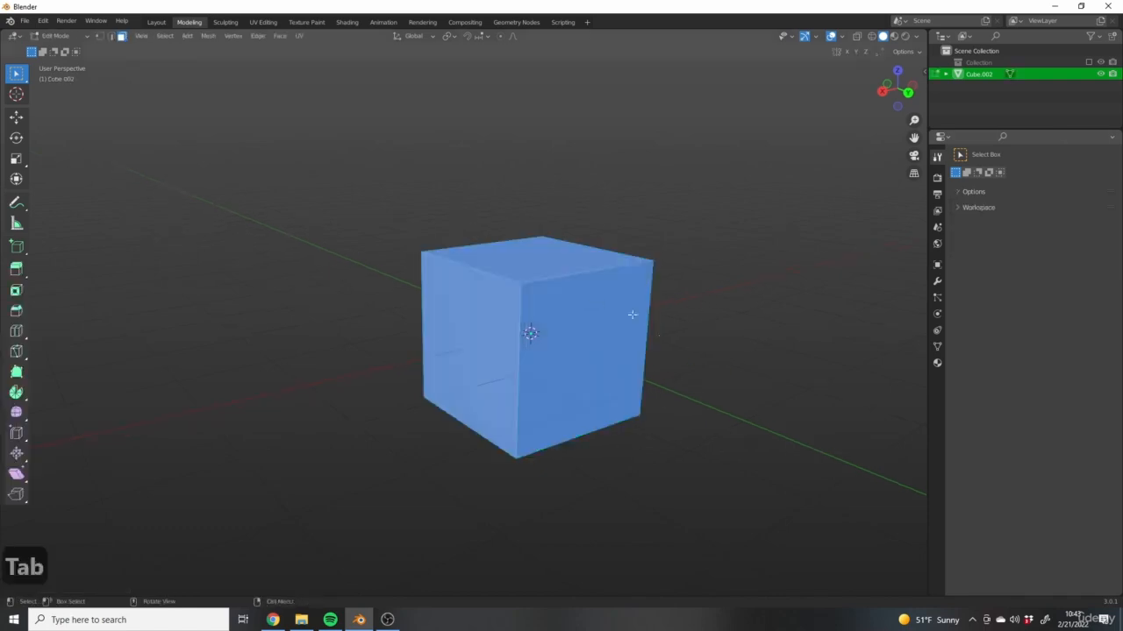
pyautogui.scroll(4, 496, 325)
pyautogui.keyDown('shift'); pyautogui.moveTo(497, 325); pyautogui.dragTo(542, 314, button='middle'); pyautogui.keyUp('shift')
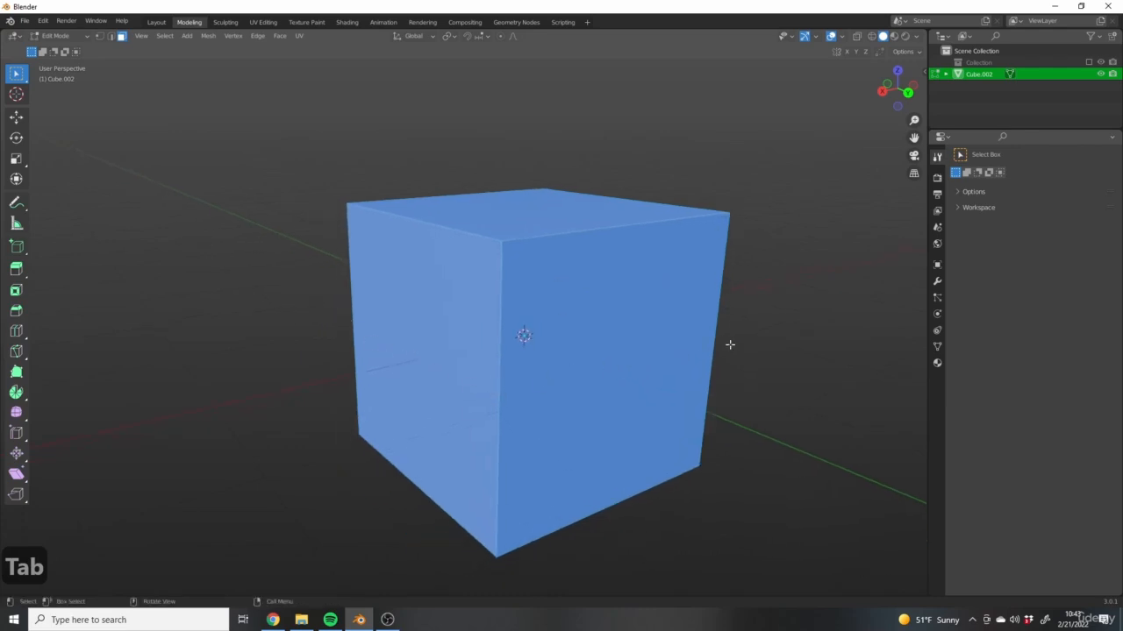
pyautogui.click(815, 328)
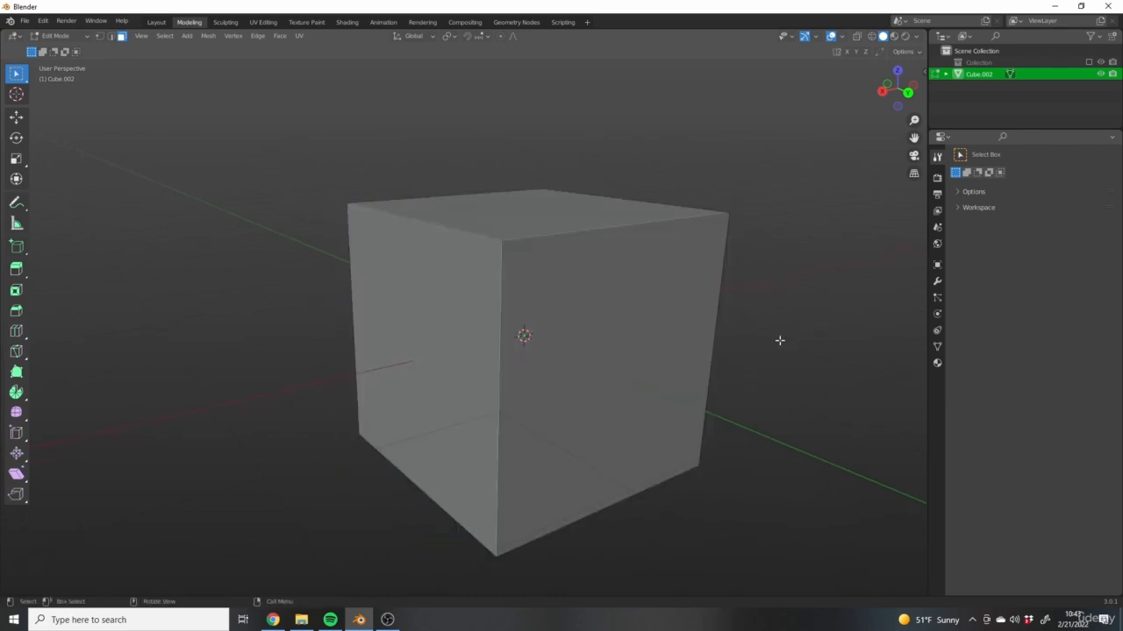
# Cut a horizontal edge loop around the cube, slide it close to the top face, and undo the cut.
pyautogui.hotkey('ctrl', 'r')
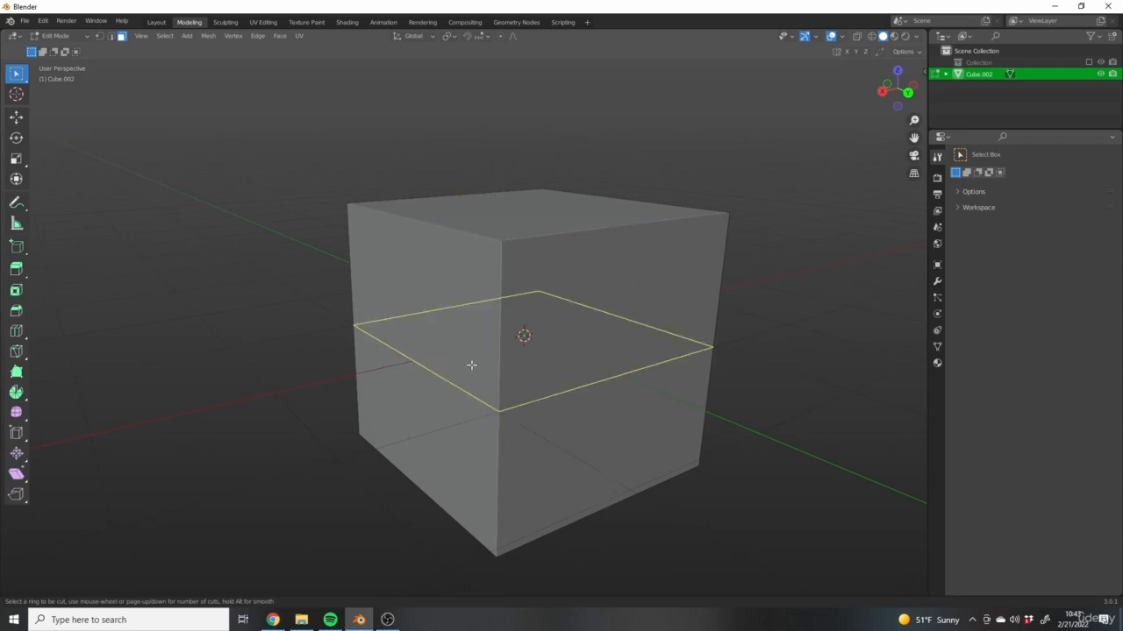
pyautogui.click(498, 402)
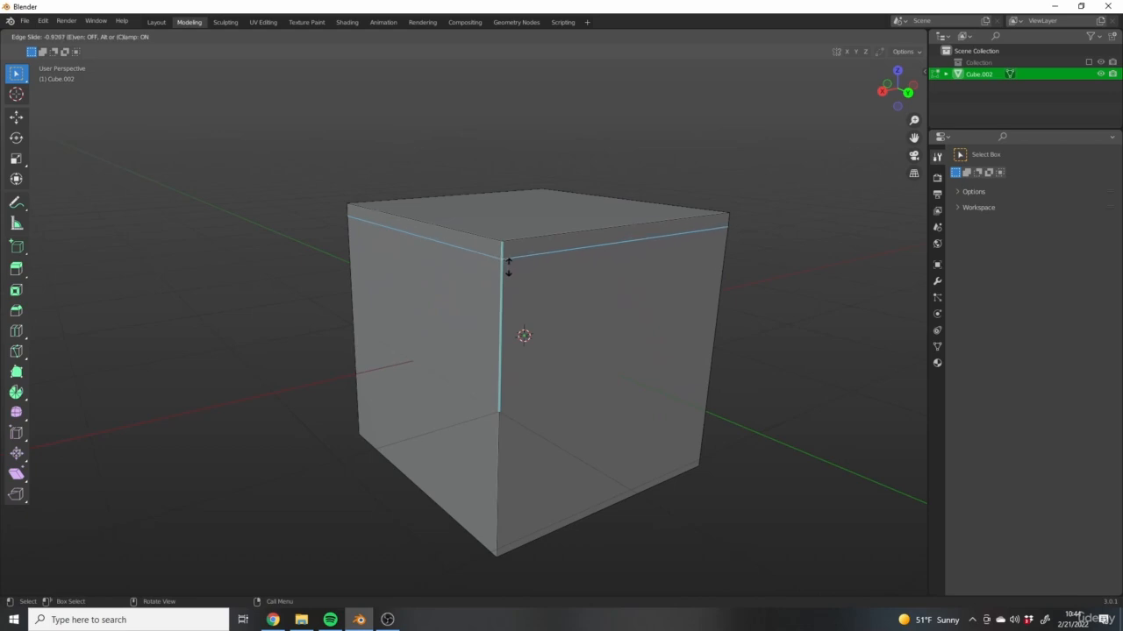
pyautogui.click(512, 272)
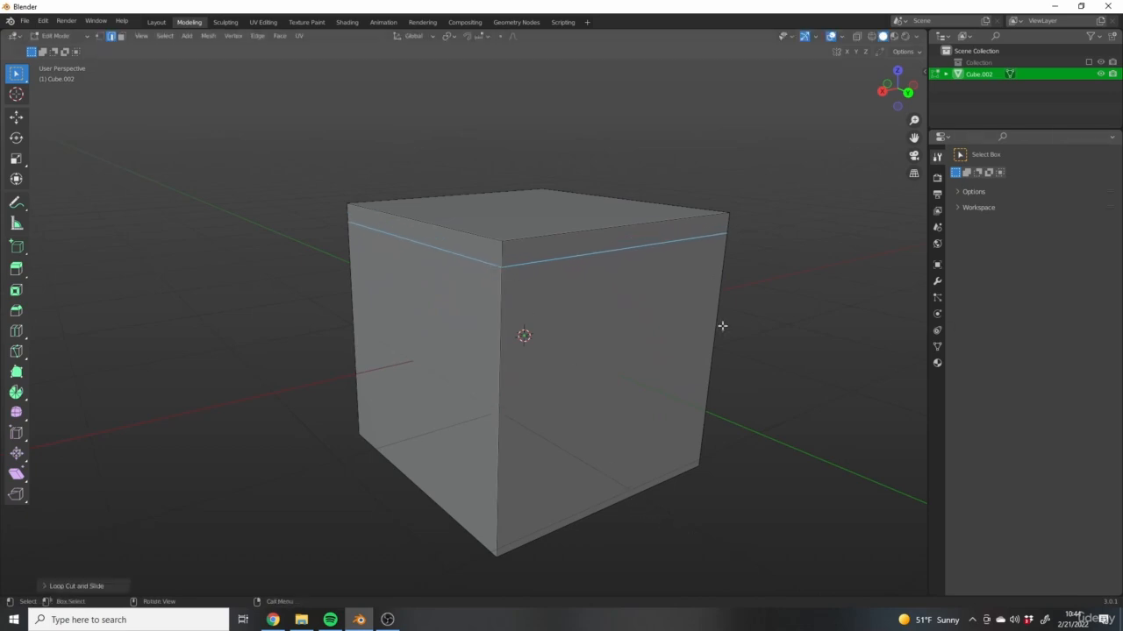
pyautogui.hotkey('ctrl', 'z')
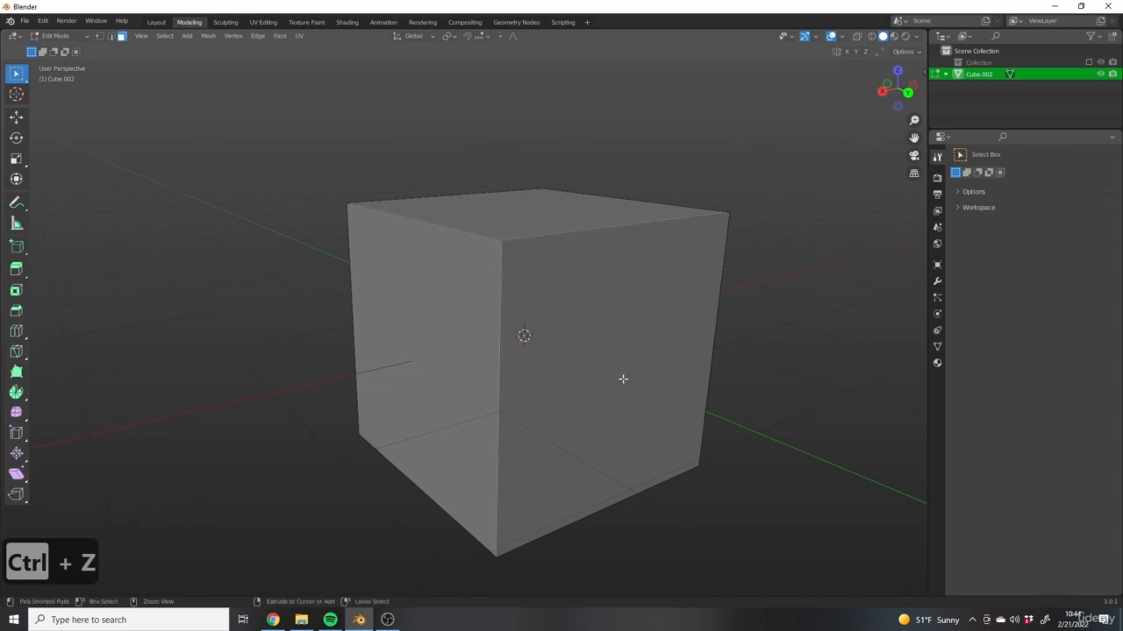
# Cut a centred horizontal edge loop around the cube without sliding it, inspect it from several sides, and undo it.
pyautogui.hotkey('ctrl', 'r')
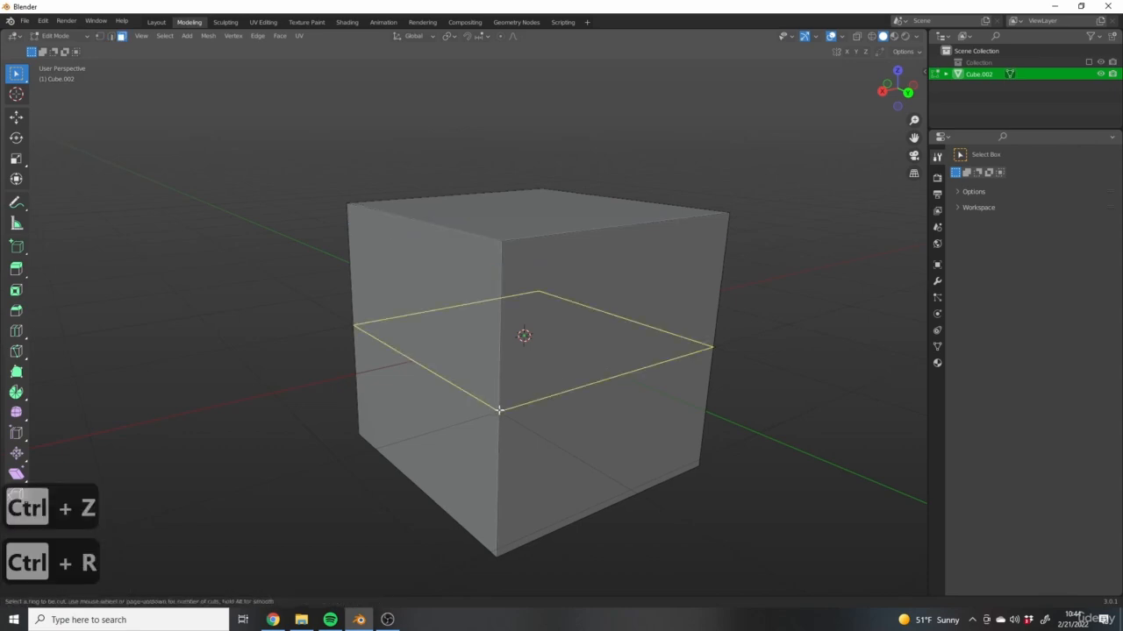
pyautogui.click(500, 411)
pyautogui.rightClick(500, 410)
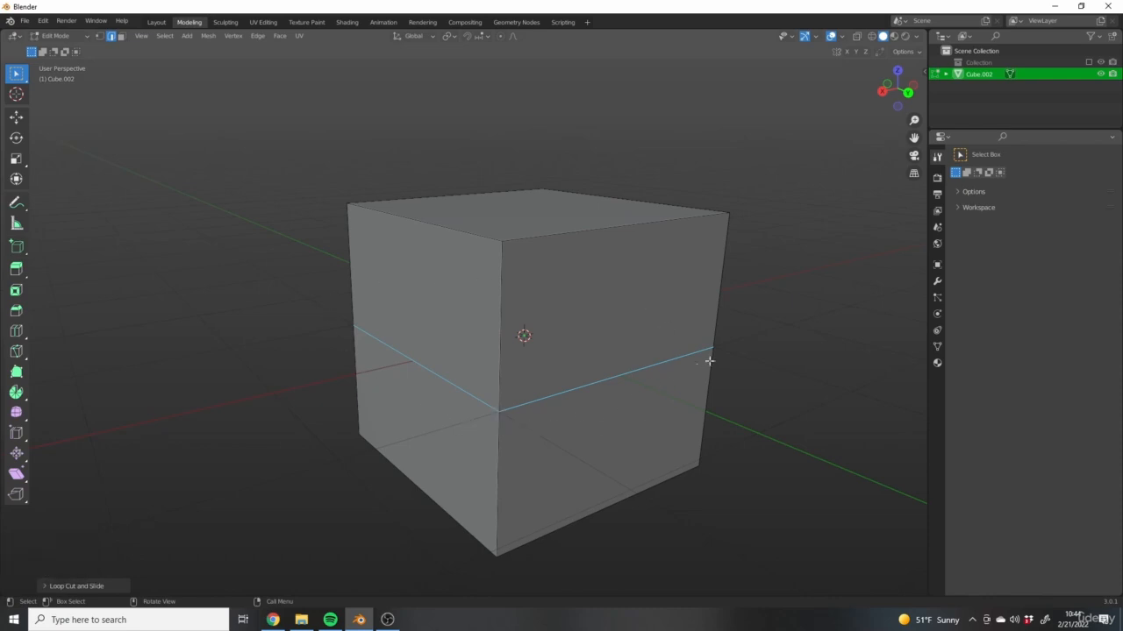
pyautogui.moveTo(709, 361); pyautogui.dragTo(679, 366, button='middle')
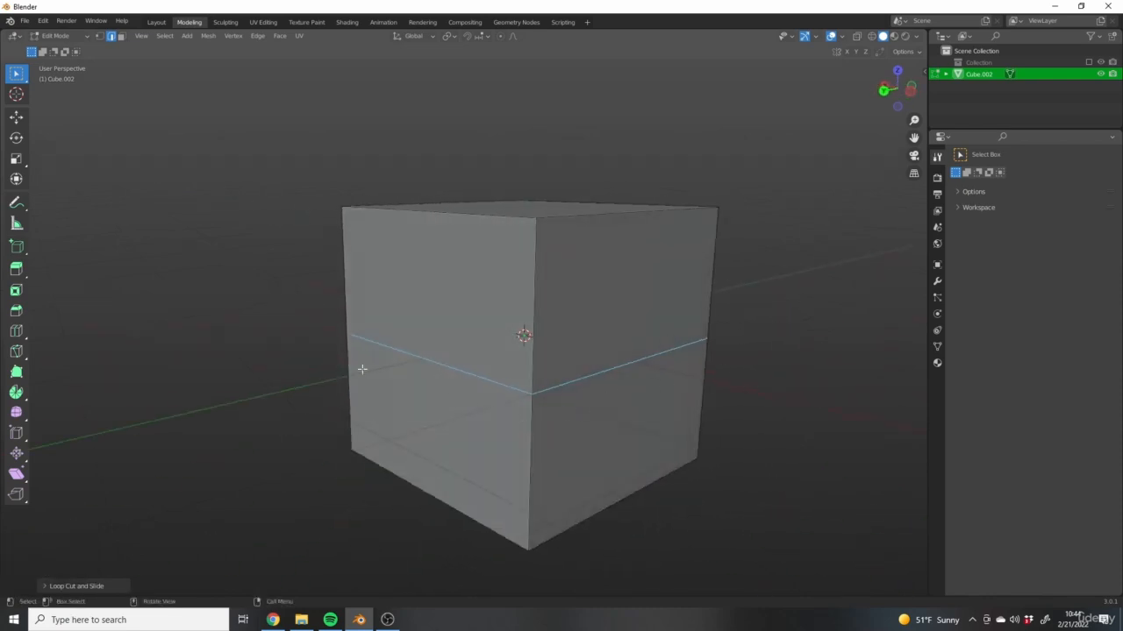
pyautogui.moveTo(406, 374); pyautogui.dragTo(599, 366, button='middle')
pyautogui.moveTo(427, 341); pyautogui.dragTo(602, 376, button='middle')
pyautogui.hotkey('ctrl', 'z')
# Add a single horizontal loop cut at the cube's mid-height and check that it runs around all four sides.
pyautogui.hotkey('ctrl', 'r')
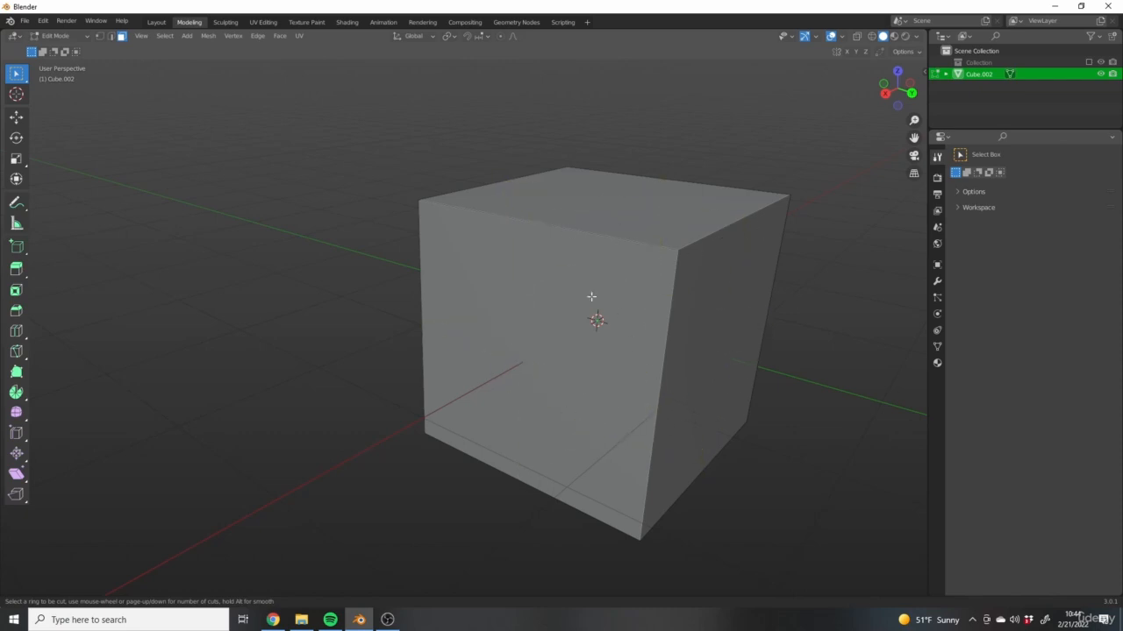
pyautogui.click(643, 392)
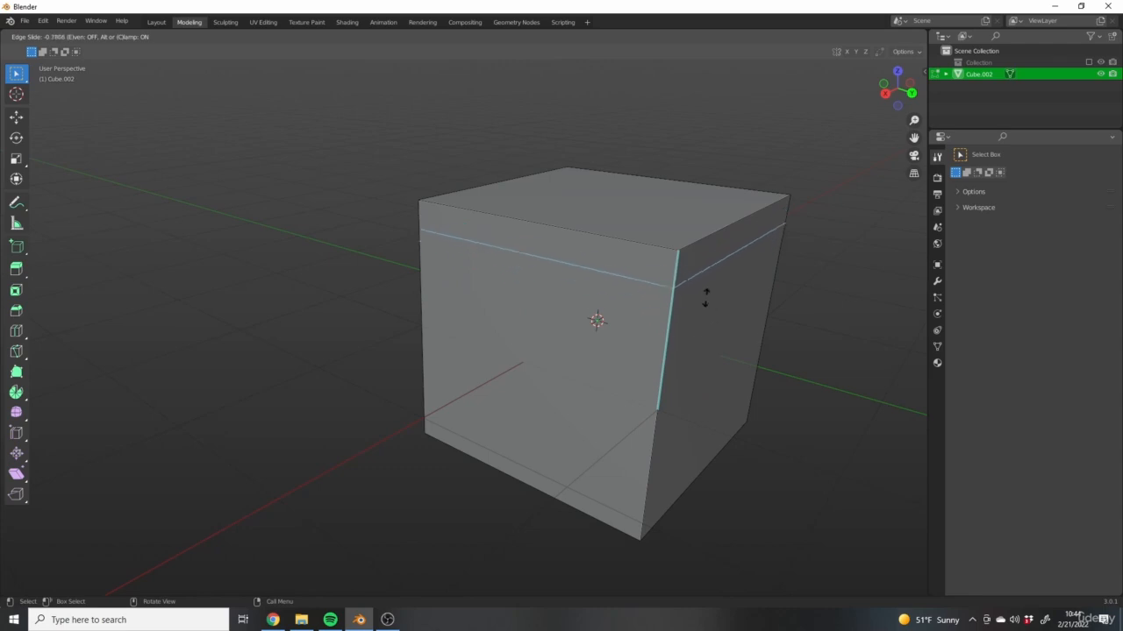
pyautogui.click(781, 368)
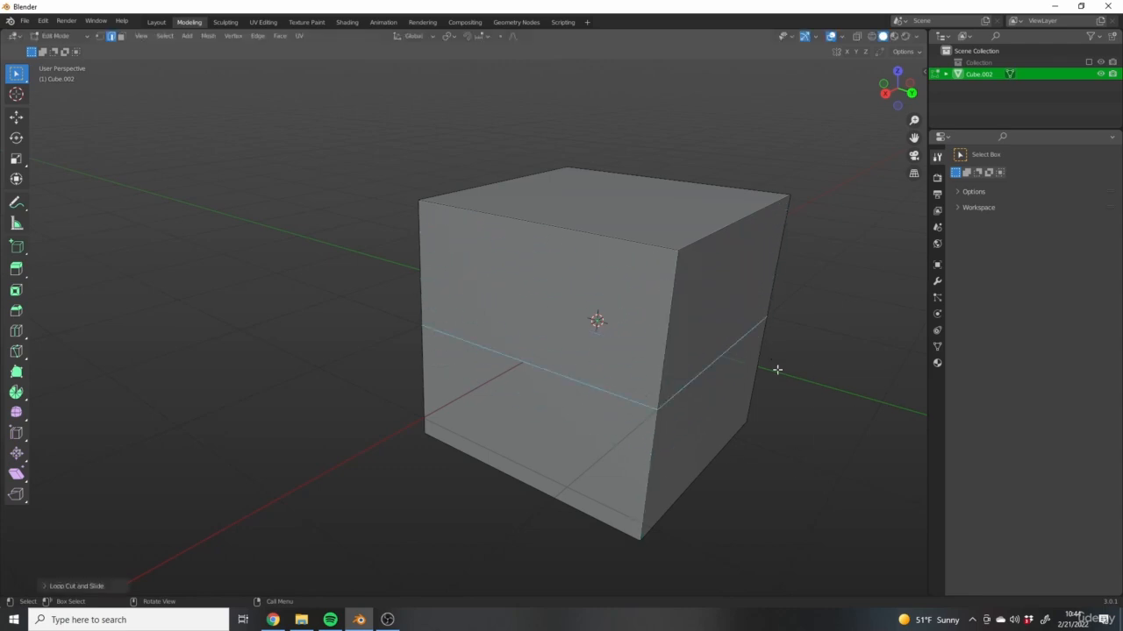
pyautogui.moveTo(769, 476); pyautogui.dragTo(718, 440, button='middle')
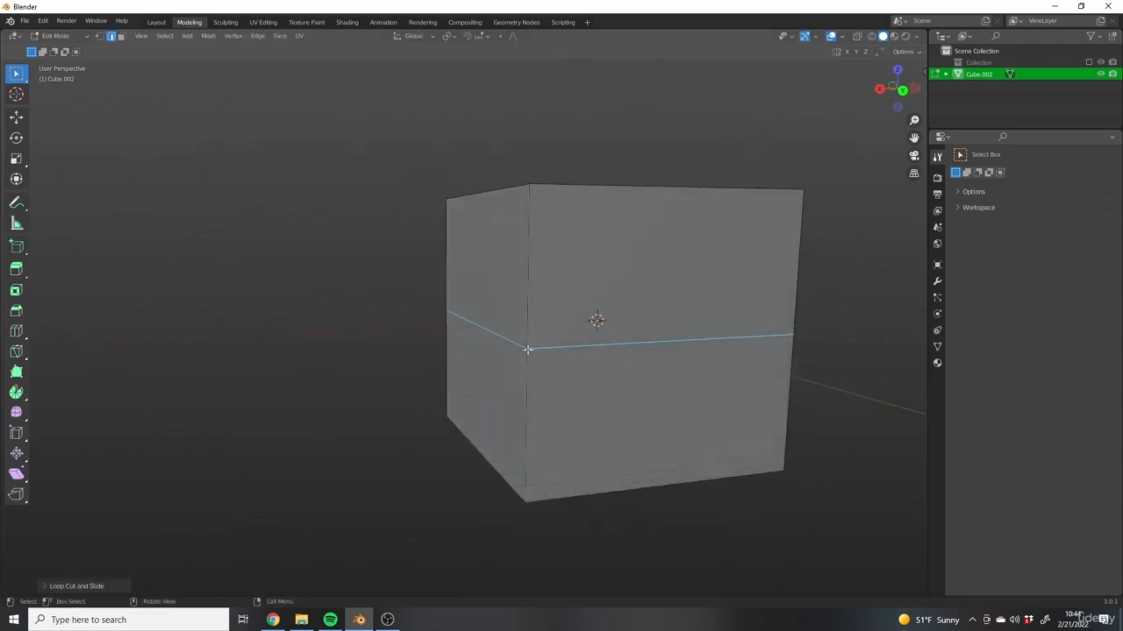
pyautogui.moveTo(810, 339); pyautogui.dragTo(596, 349, button='middle')
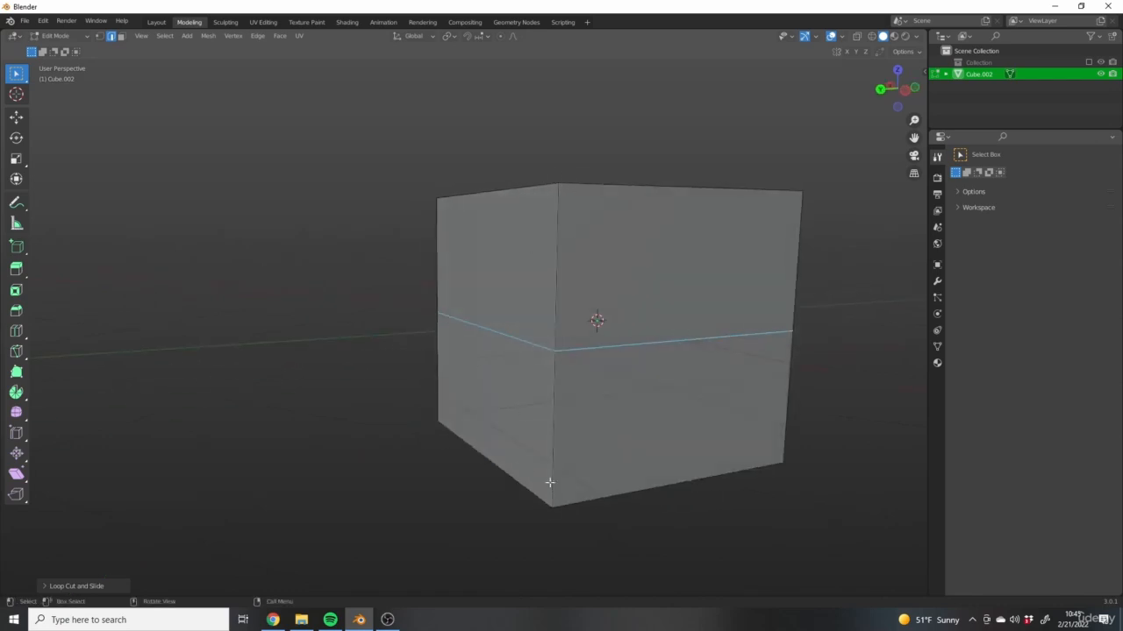
pyautogui.moveTo(546, 476); pyautogui.dragTo(625, 242, button='middle')
# Inspect the loop cut's vertices in vertex select mode and undo the loop cut.
pyautogui.click(100, 36)
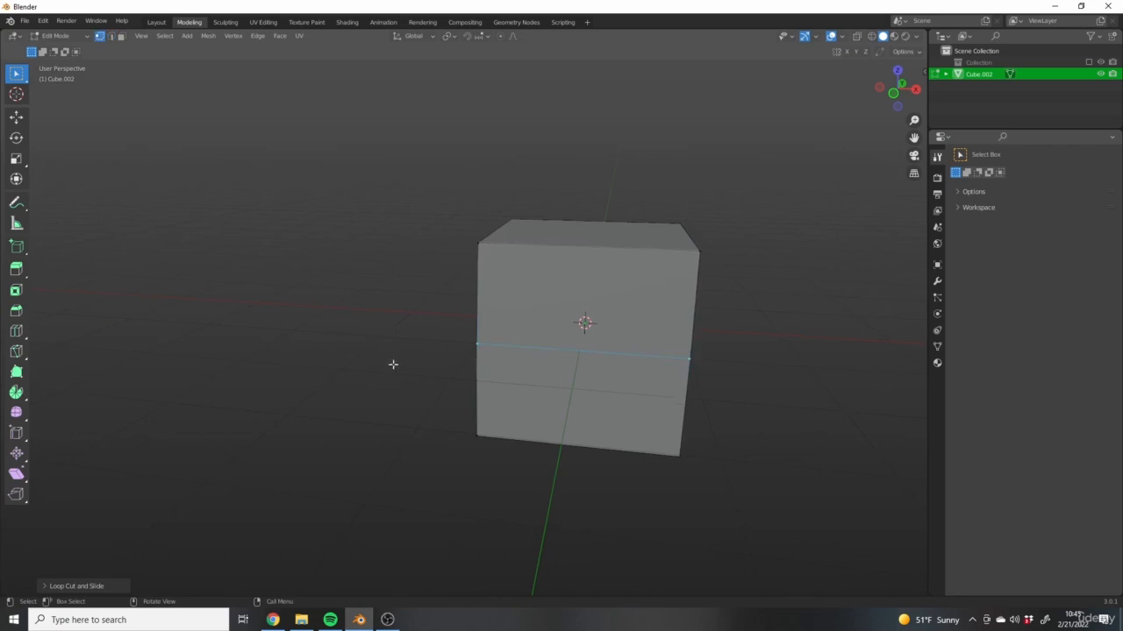
pyautogui.moveTo(391, 366); pyautogui.dragTo(488, 326, button='middle')
pyautogui.moveTo(593, 355); pyautogui.dragTo(472, 380, button='middle')
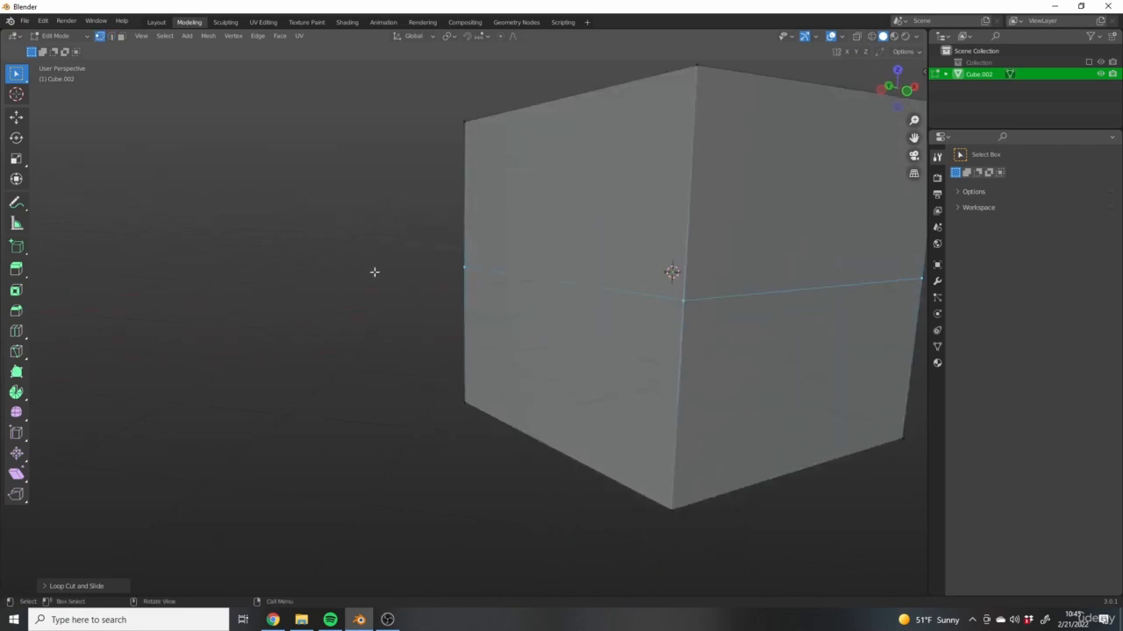
pyautogui.moveTo(375, 272); pyautogui.dragTo(536, 301, button='middle')
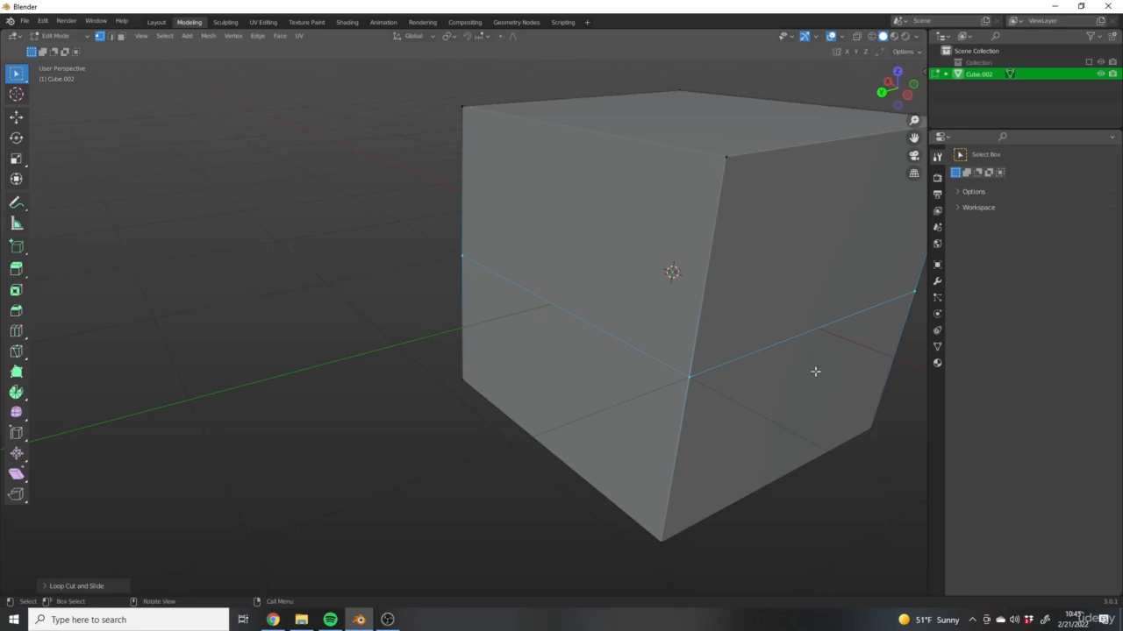
pyautogui.scroll(-2, 551, 421)
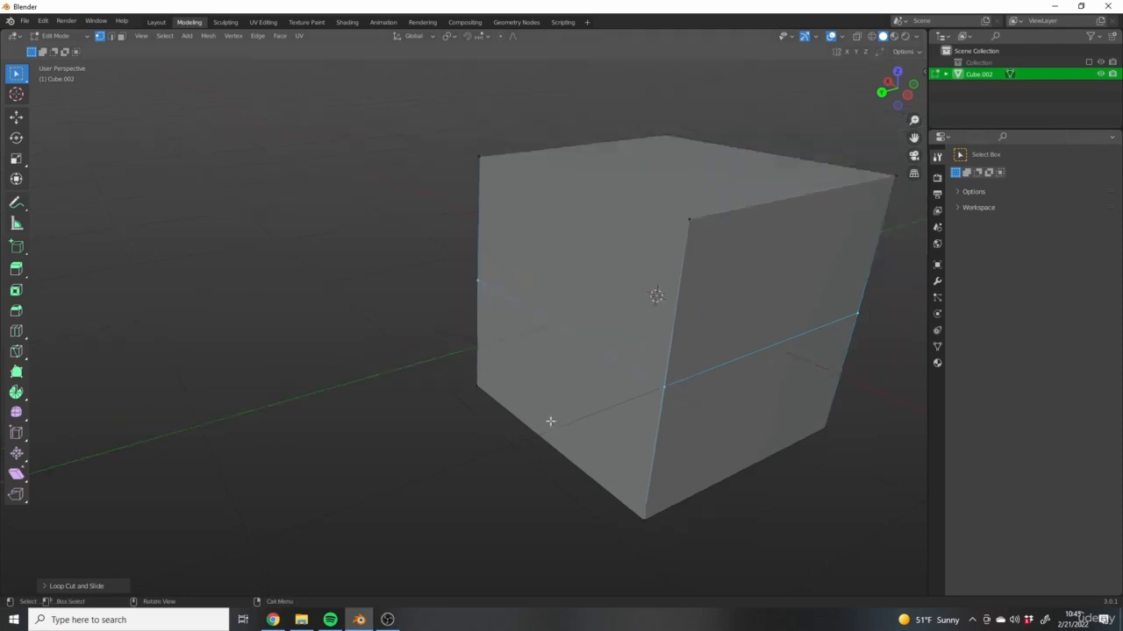
pyautogui.hotkey('ctrl', 'z')
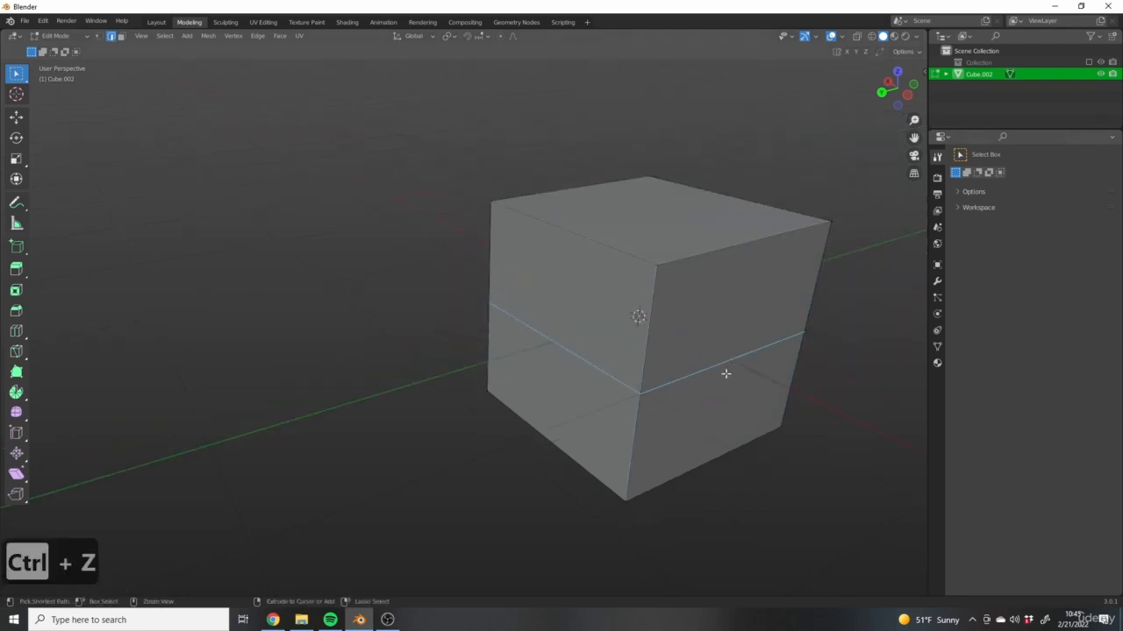
pyautogui.hotkey('ctrl', 'z')
# Add three evenly spaced horizontal loop cuts around the cube, keeping them centred without a slide offset.
pyautogui.moveTo(729, 378); pyautogui.dragTo(620, 406, button='middle')
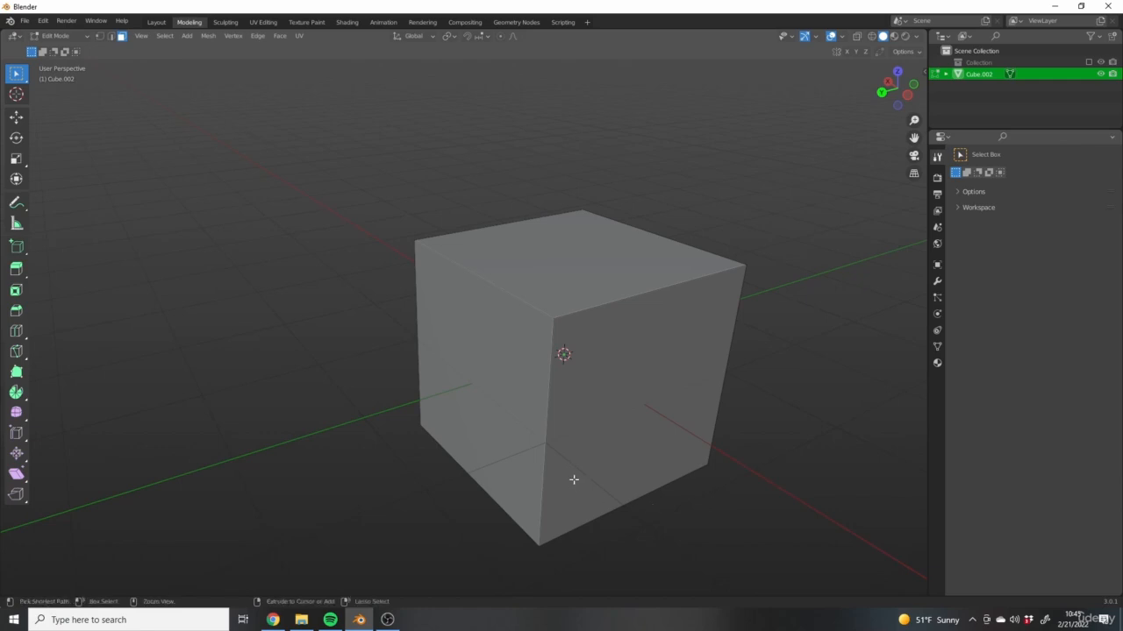
pyautogui.hotkey('ctrl', 'r')
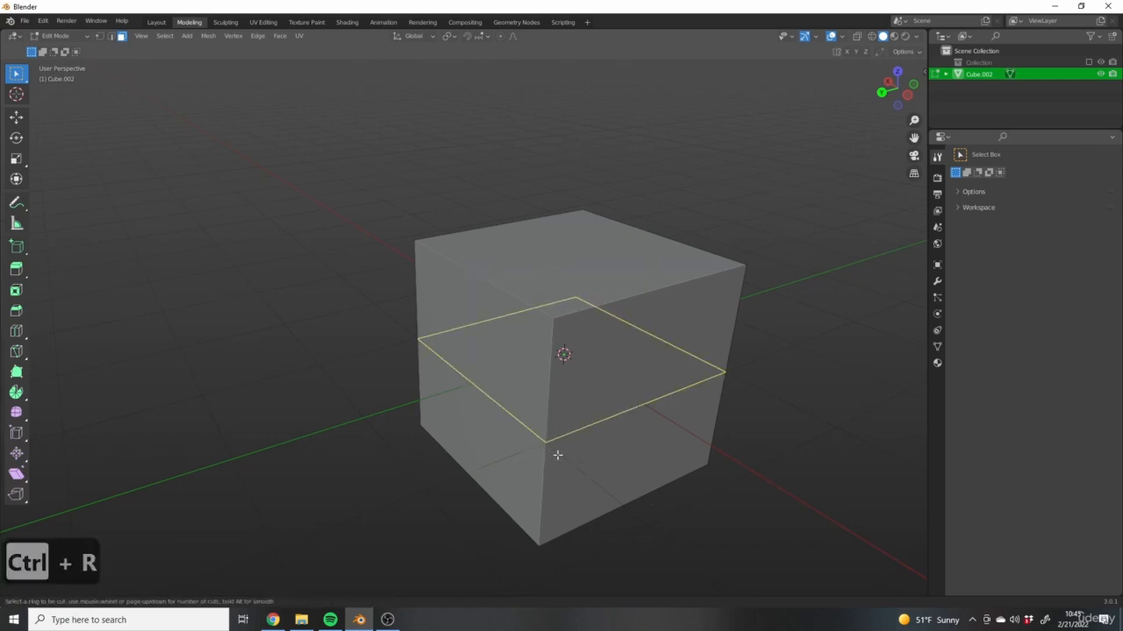
pyautogui.scroll(10, 541, 469)
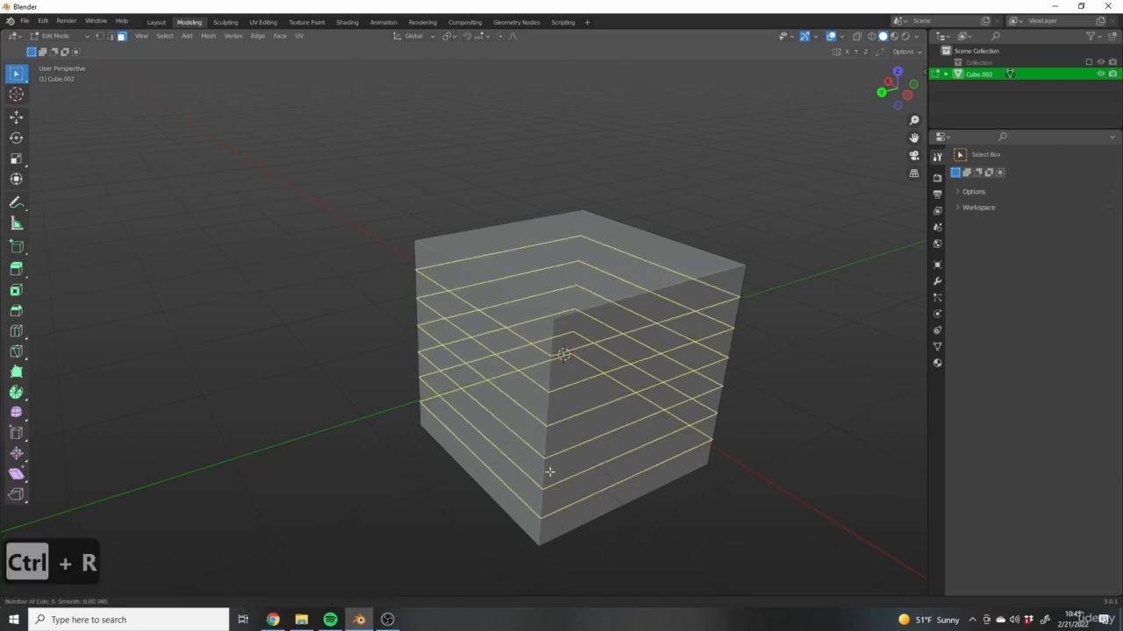
pyautogui.scroll(9, 548, 471)
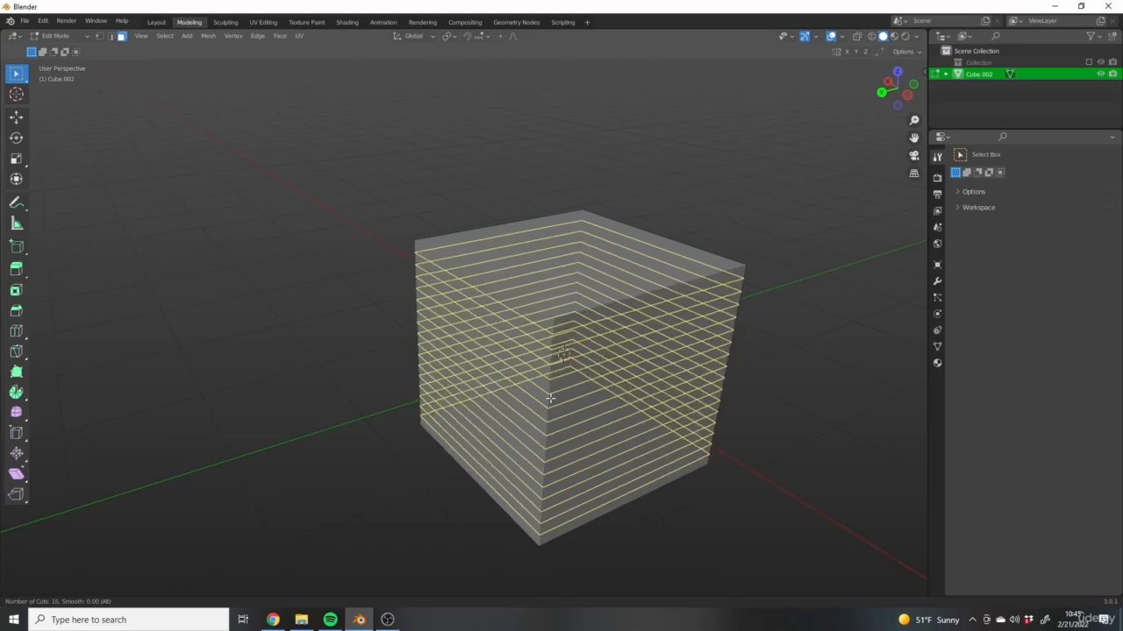
pyautogui.scroll(-15, 549, 413)
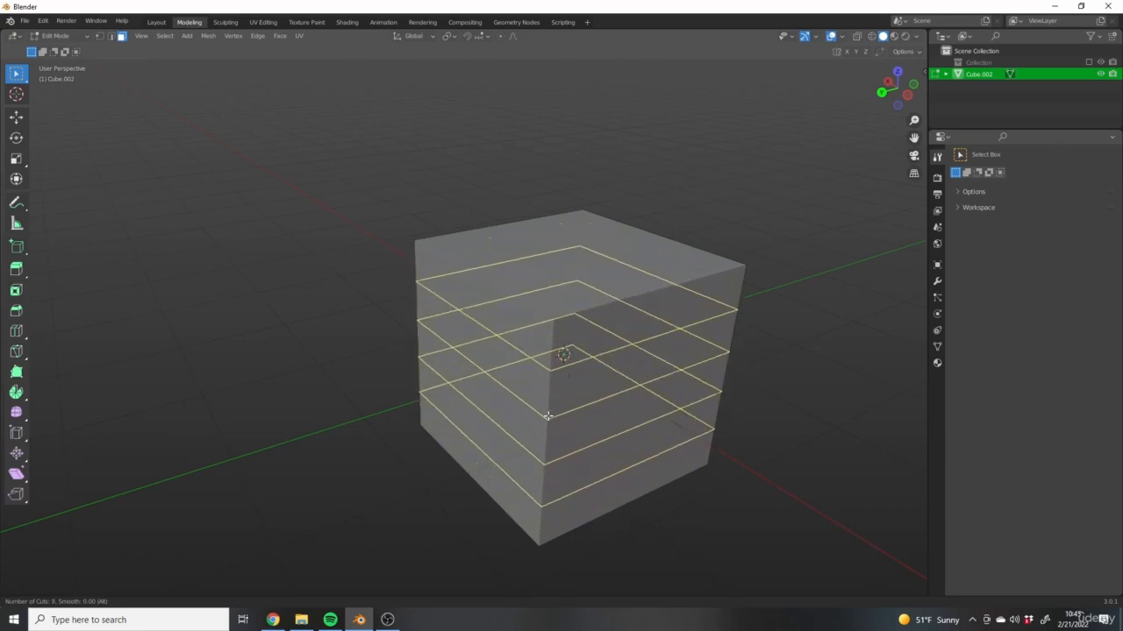
pyautogui.scroll(2, 543, 420)
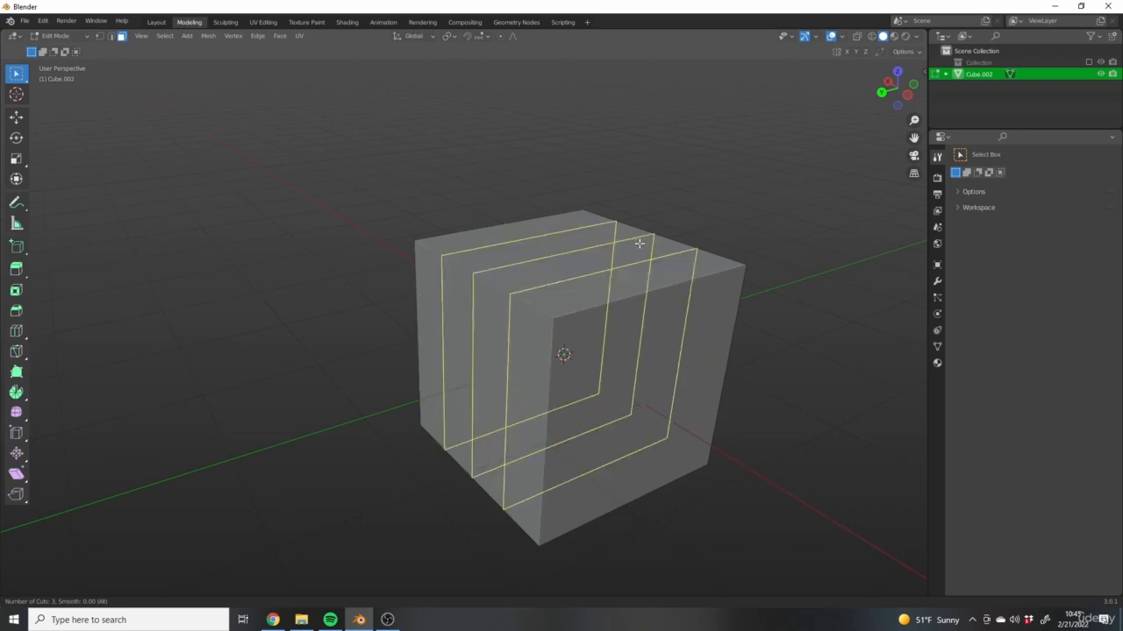
pyautogui.click(547, 400)
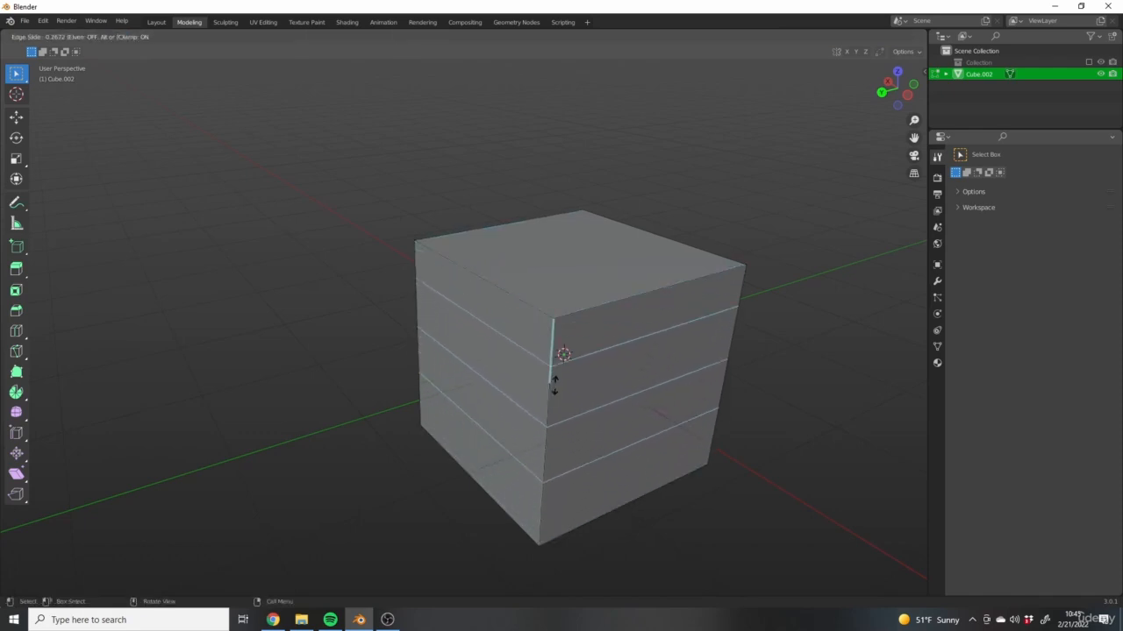
pyautogui.click(614, 405)
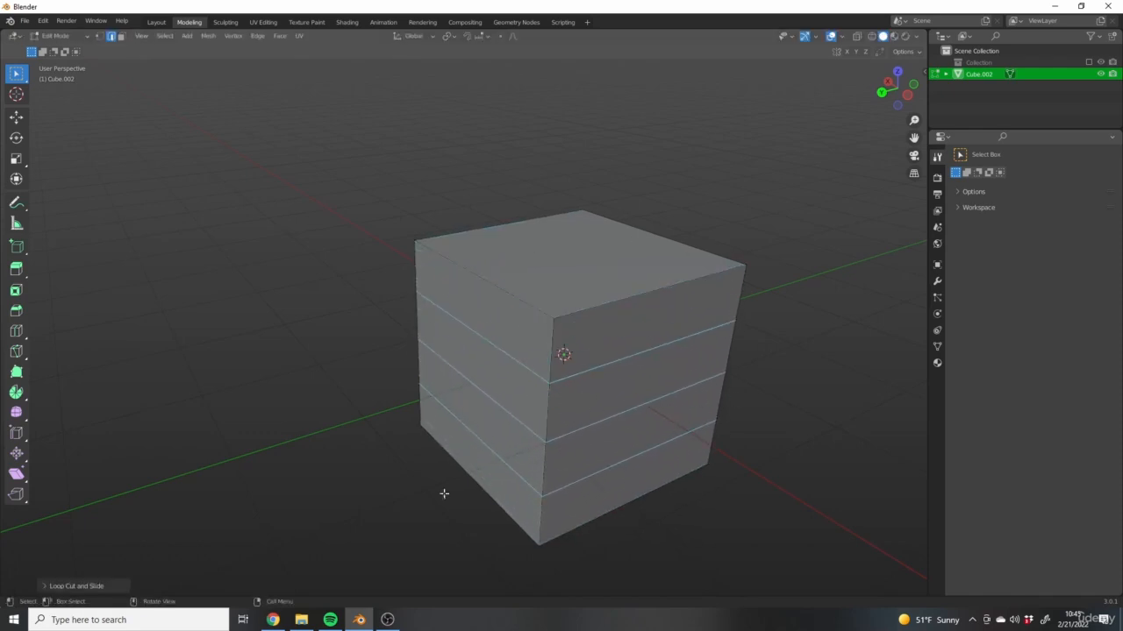
# Adjust the number of cuts and the slide factor in the Loop Cut and Slide settings, and undo the loop cuts.
pyautogui.moveTo(443, 494); pyautogui.dragTo(746, 370, button='middle')
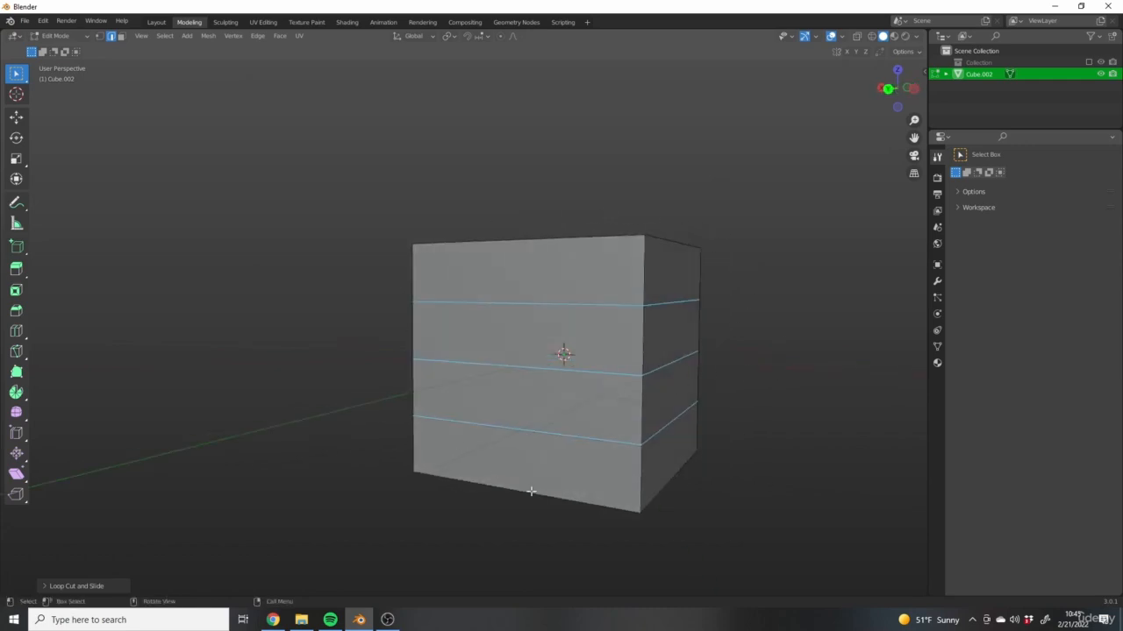
pyautogui.moveTo(814, 376); pyautogui.dragTo(769, 374, button='middle')
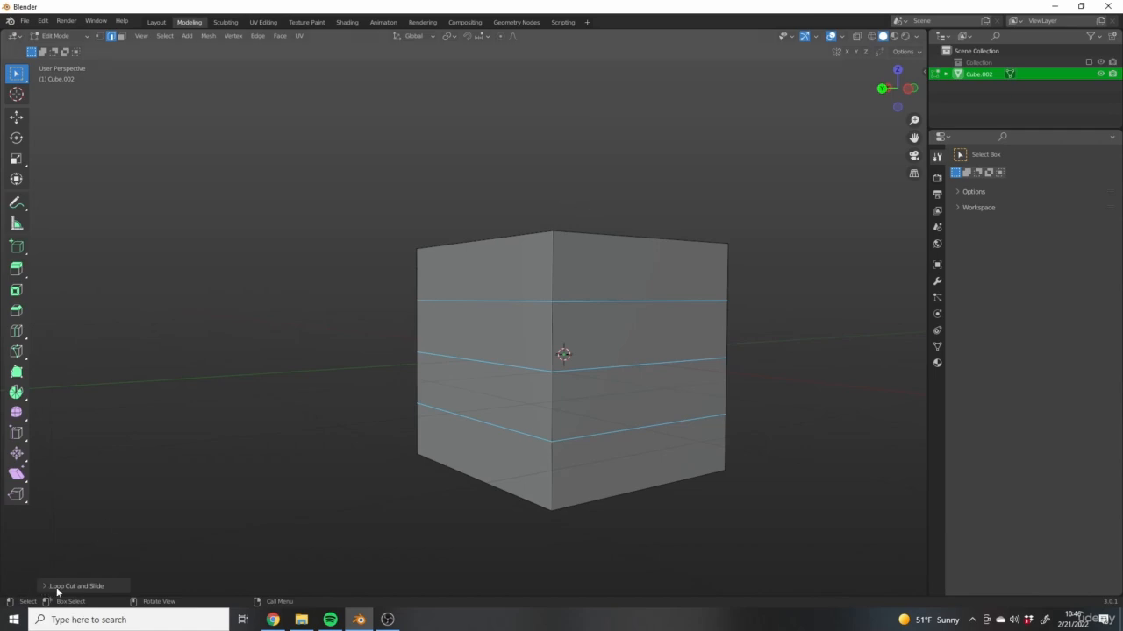
pyautogui.click(109, 588)
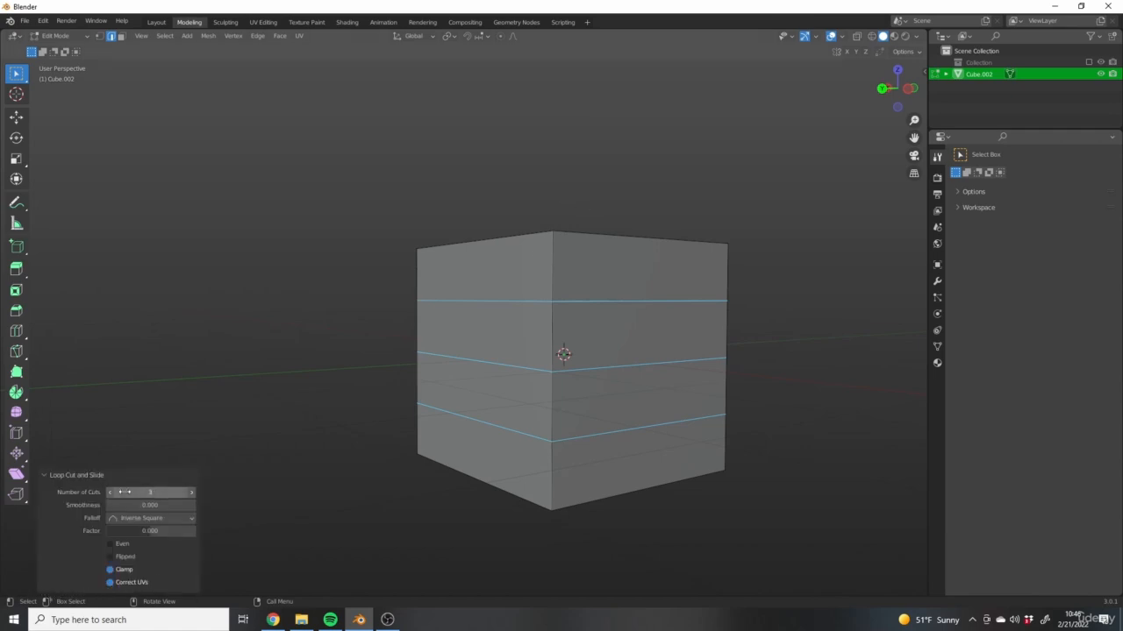
pyautogui.moveTo(173, 492)
pyautogui.mouseDown()
pyautogui.moveTo(151, 492)
pyautogui.moveTo(194, 492)
pyautogui.moveTo(152, 492)
pyautogui.mouseUp()
pyautogui.moveTo(140, 531); pyautogui.dragTo(158, 500)
pyautogui.hotkey('ctrl', 'z')
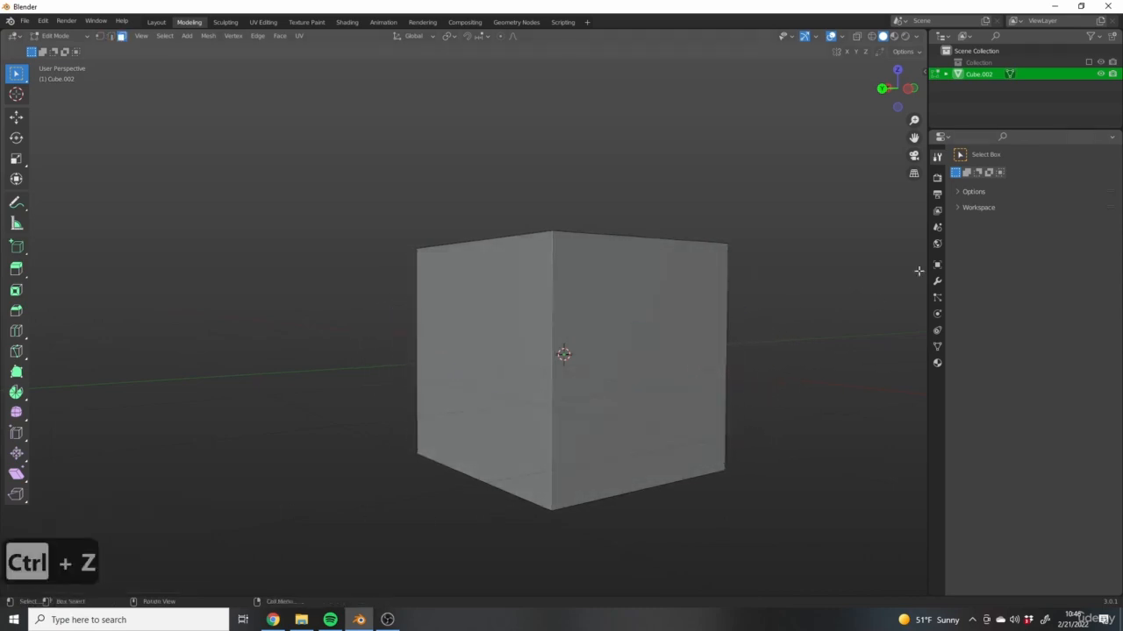
# Place one centred vertical loop cut around the cube with the Loop Cut tool, and undo it.
pyautogui.moveTo(442, 337); pyautogui.dragTo(484, 242, button='middle')
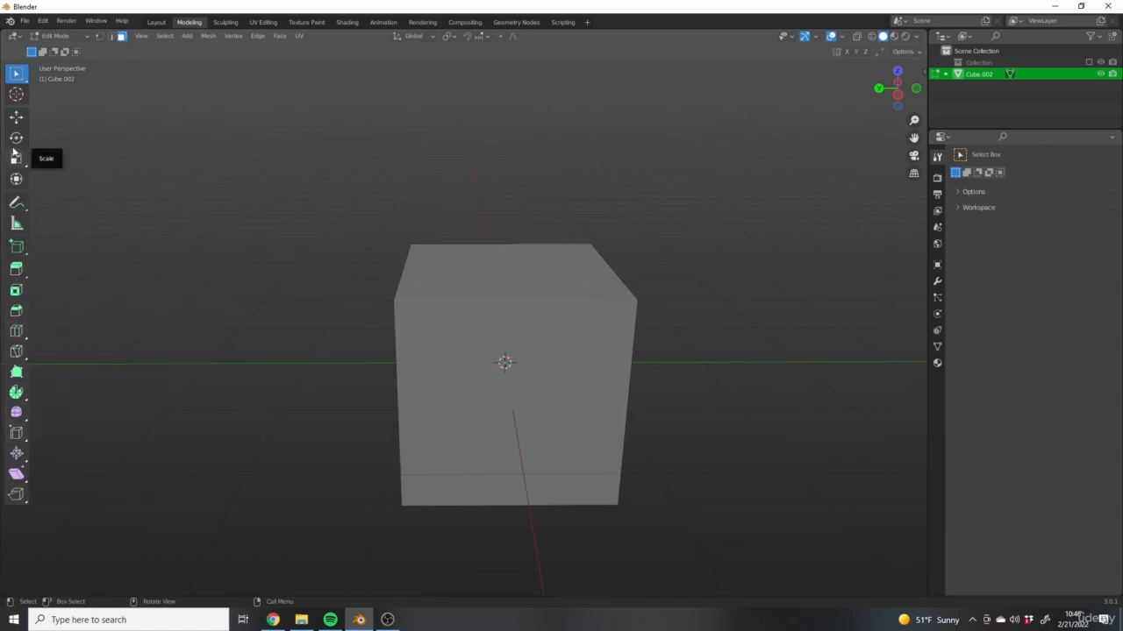
pyautogui.click(21, 332)
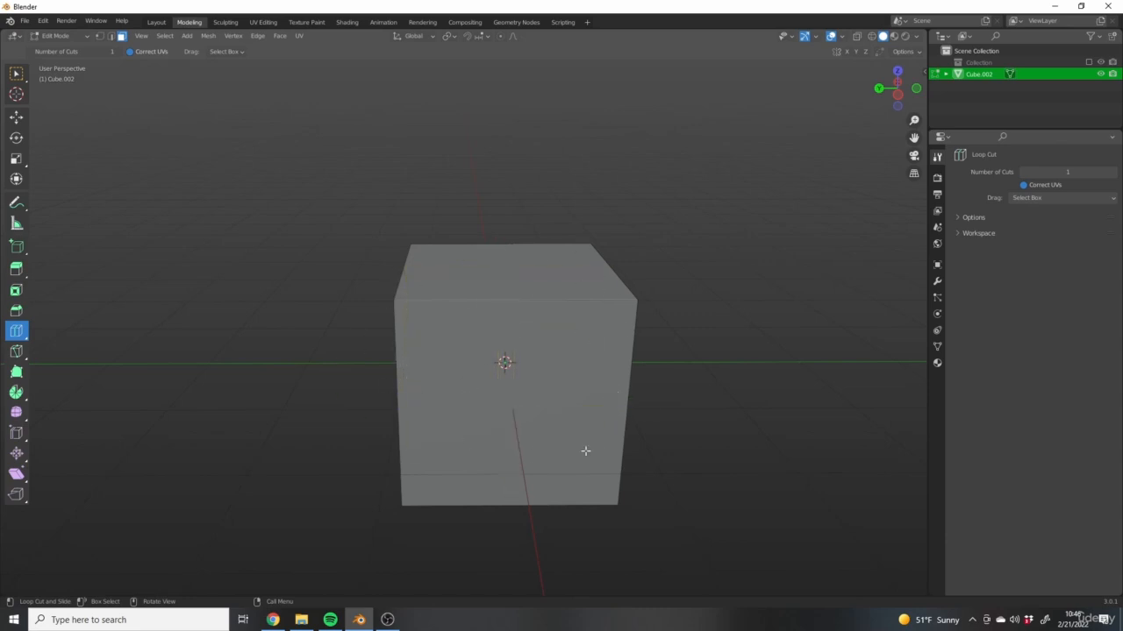
pyautogui.scroll(4, 395, 386)
pyautogui.scroll(-5, 401, 409)
pyautogui.scroll(3, 486, 400)
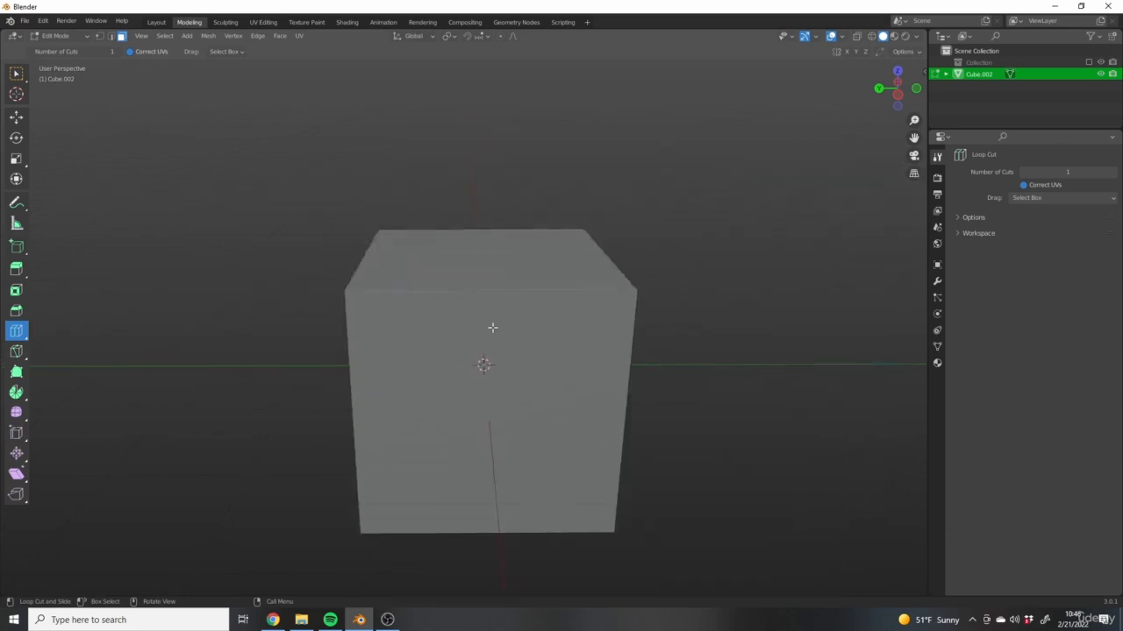
pyautogui.scroll(-4, 514, 303)
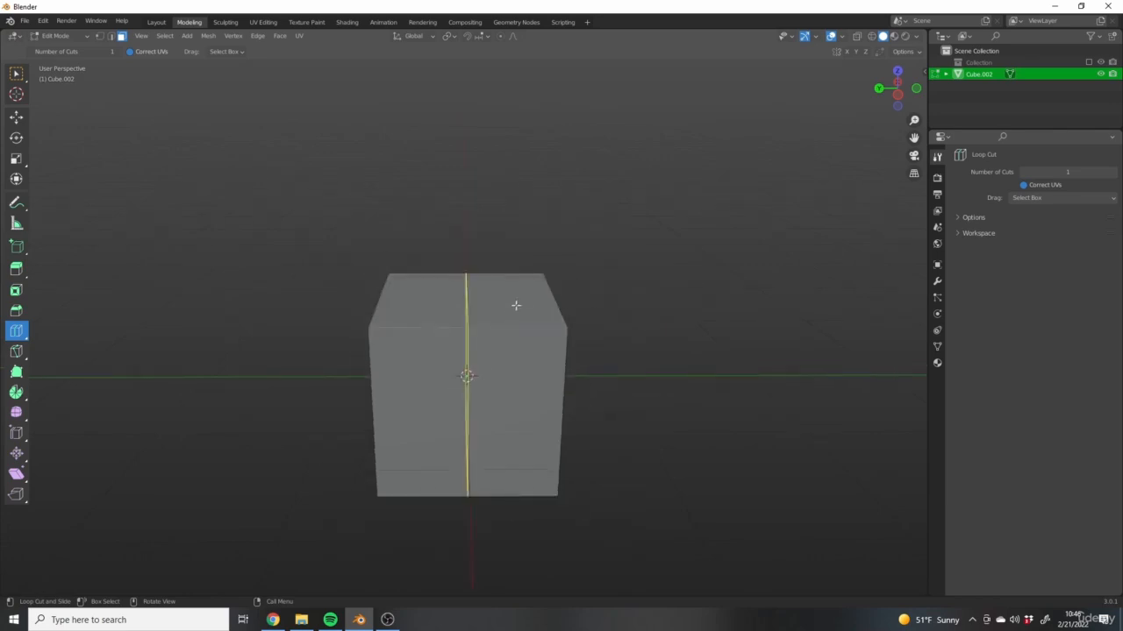
pyautogui.scroll(4, 499, 323)
pyautogui.scroll(-4, 518, 321)
pyautogui.scroll(1, 545, 338)
pyautogui.scroll(1, 481, 368)
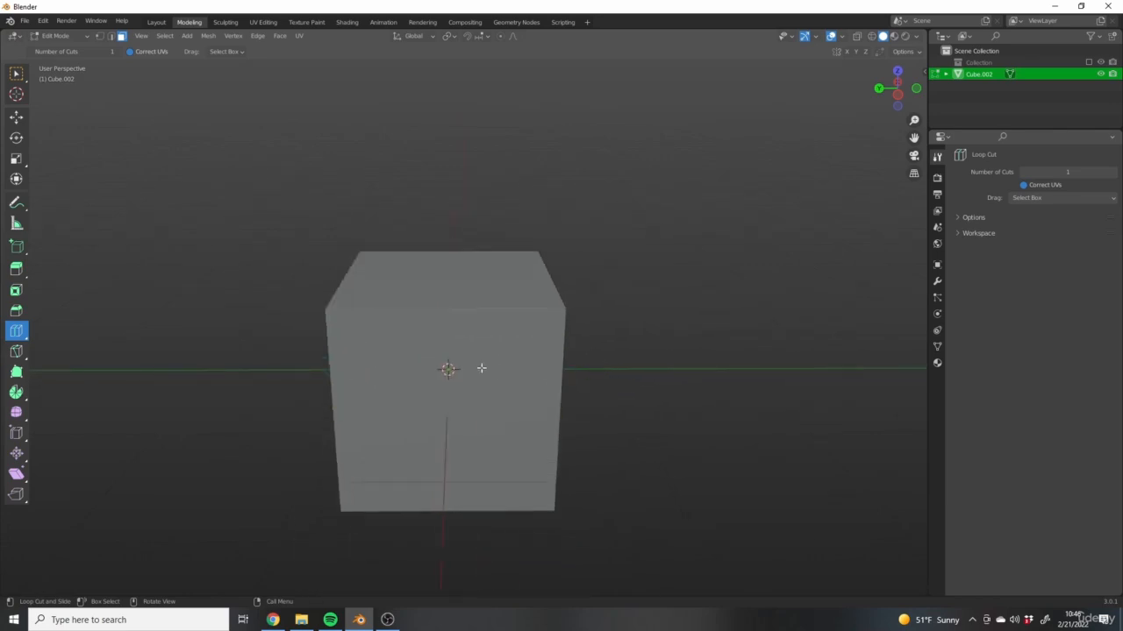
pyautogui.click(451, 294)
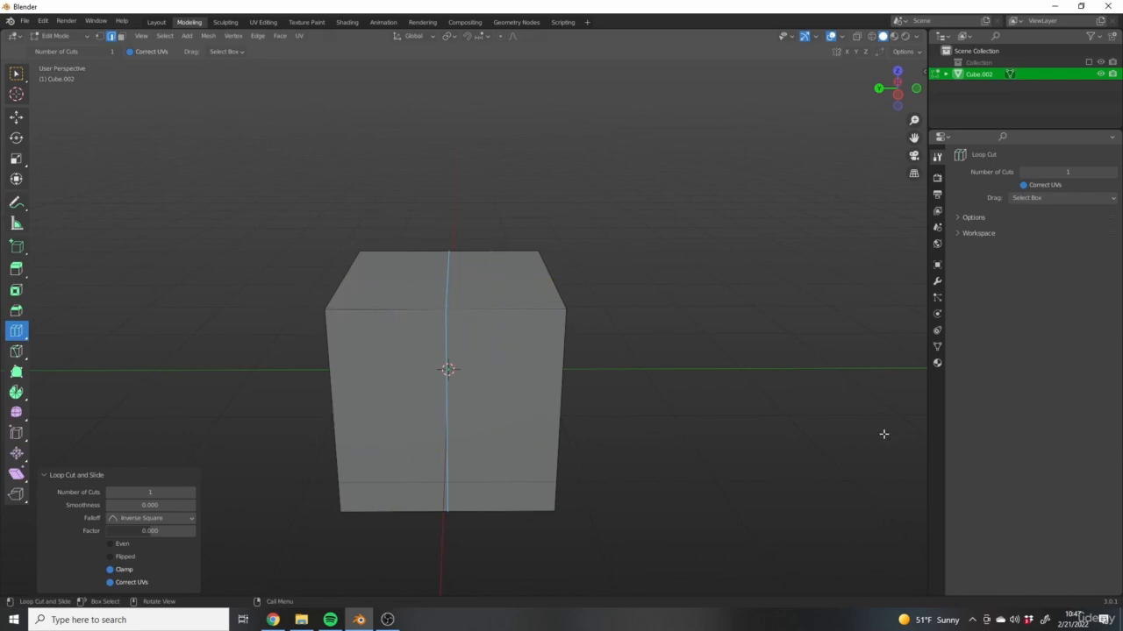
pyautogui.hotkey('ctrl', 'z')
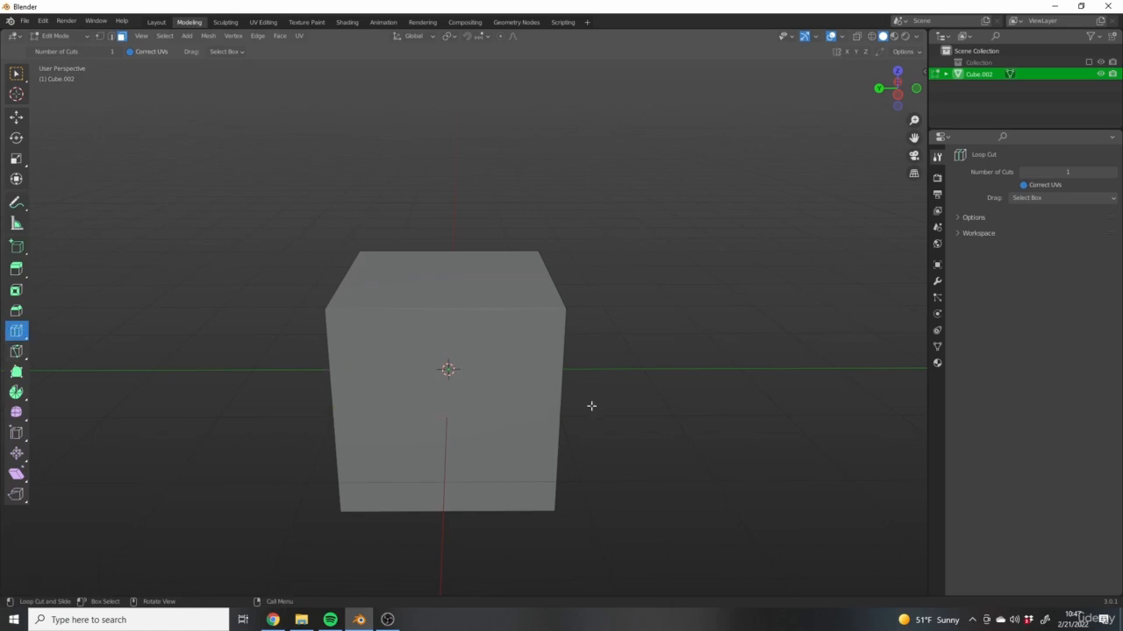
# Add a horizontal loop cut slid close to the cube's top edge, and set the number of cuts to 12.
pyautogui.moveTo(557, 414); pyautogui.dragTo(576, 326)
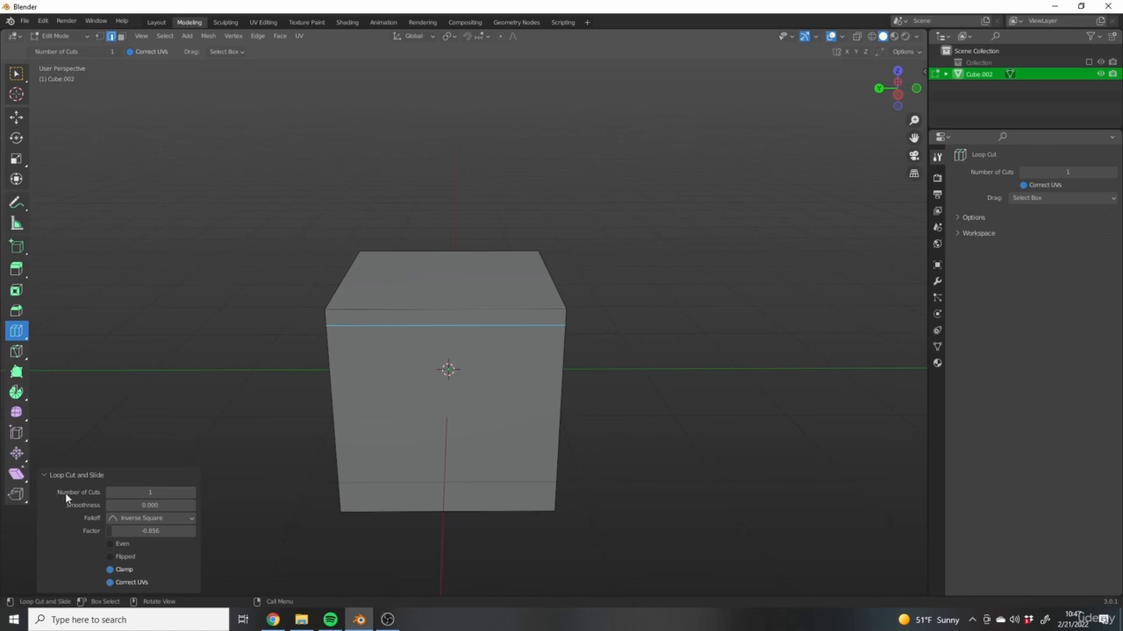
pyautogui.moveTo(130, 493)
pyautogui.mouseDown()
pyautogui.moveTo(226, 493)
pyautogui.moveTo(150, 493)
pyautogui.mouseUp()
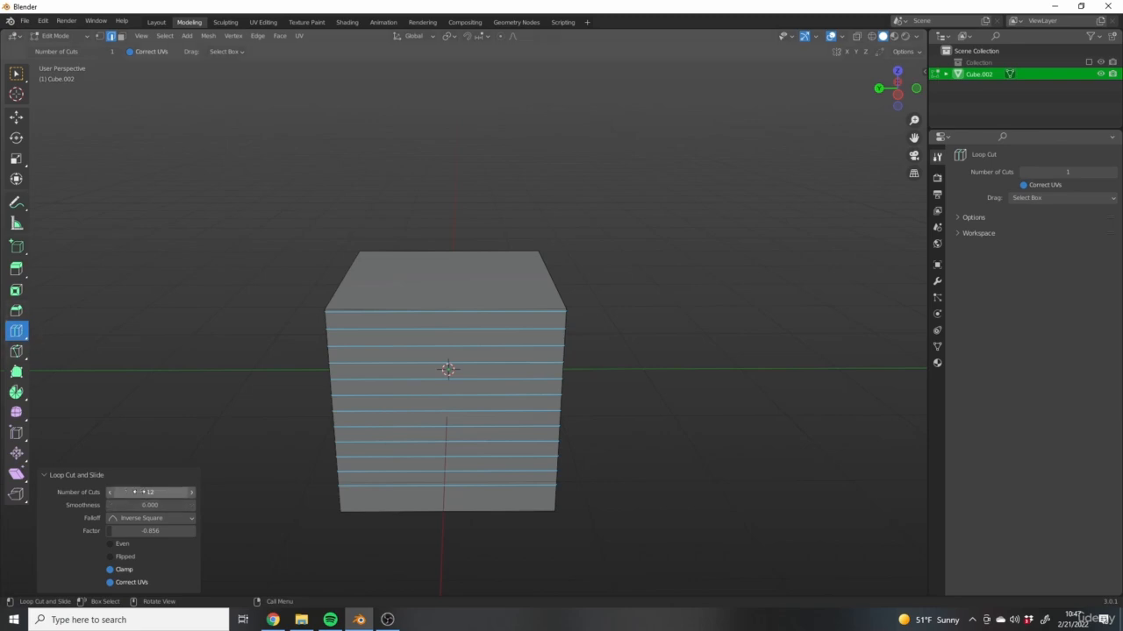
pyautogui.click(49, 479)
pyautogui.click(46, 586)
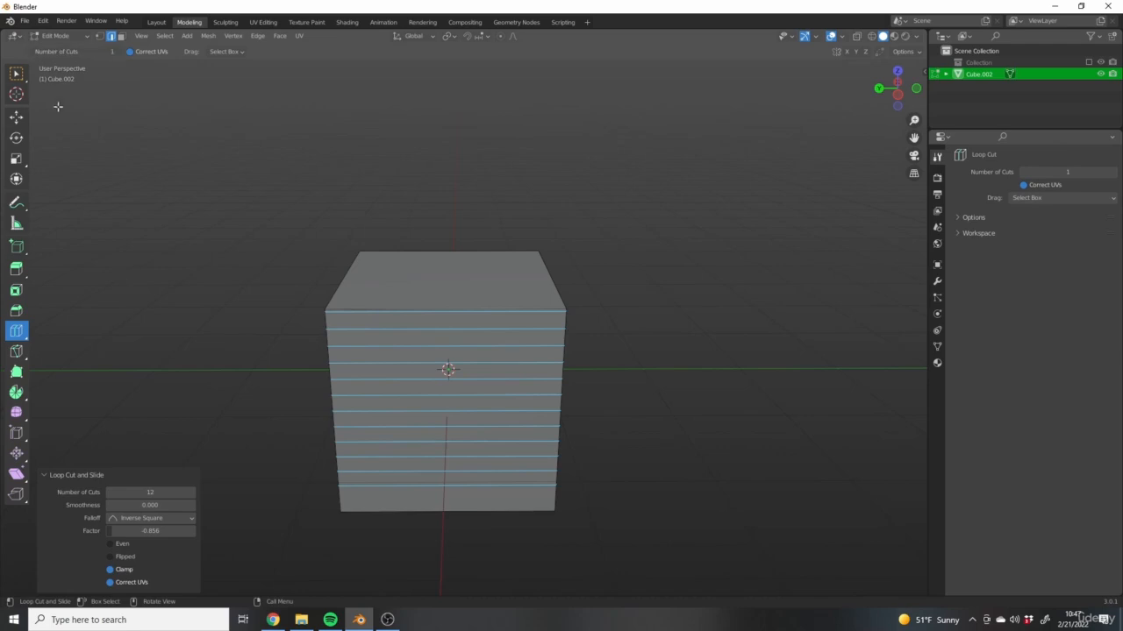
# Switch back to the Select Box tool and undo the 12 horizontal loop cuts.
pyautogui.click(16, 75)
pyautogui.moveTo(624, 298); pyautogui.dragTo(403, 311, button='middle')
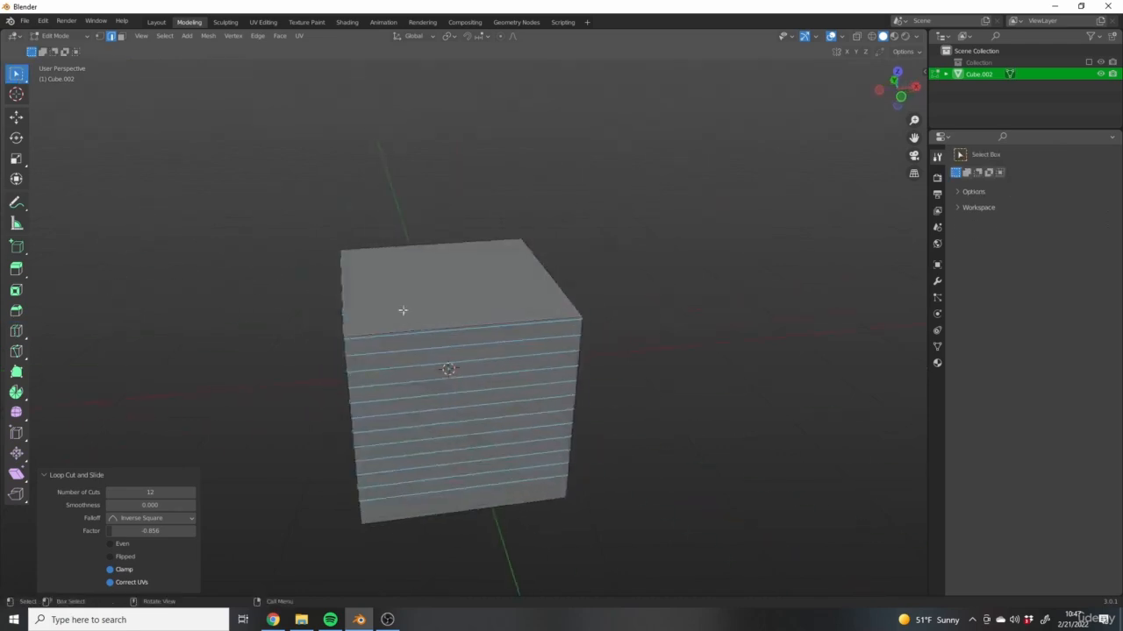
pyautogui.hotkey('ctrl', 'z')
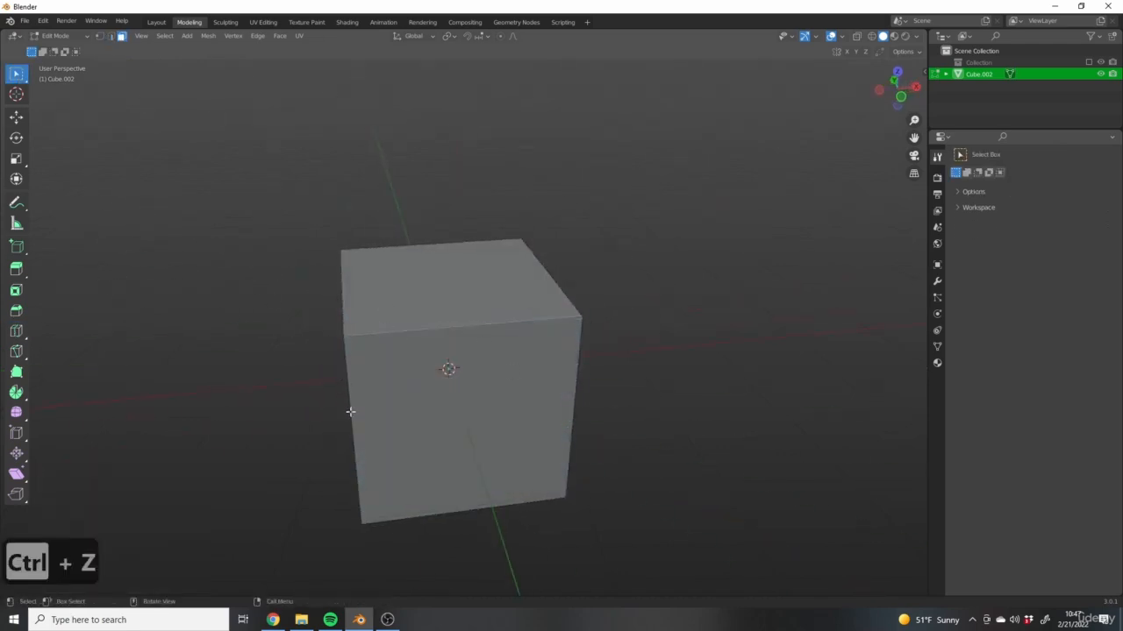
# Add a vertical loop cut across the cube's top and front using Loop Cut and Slide, and undo it.
pyautogui.hotkey('ctrl', 'r')
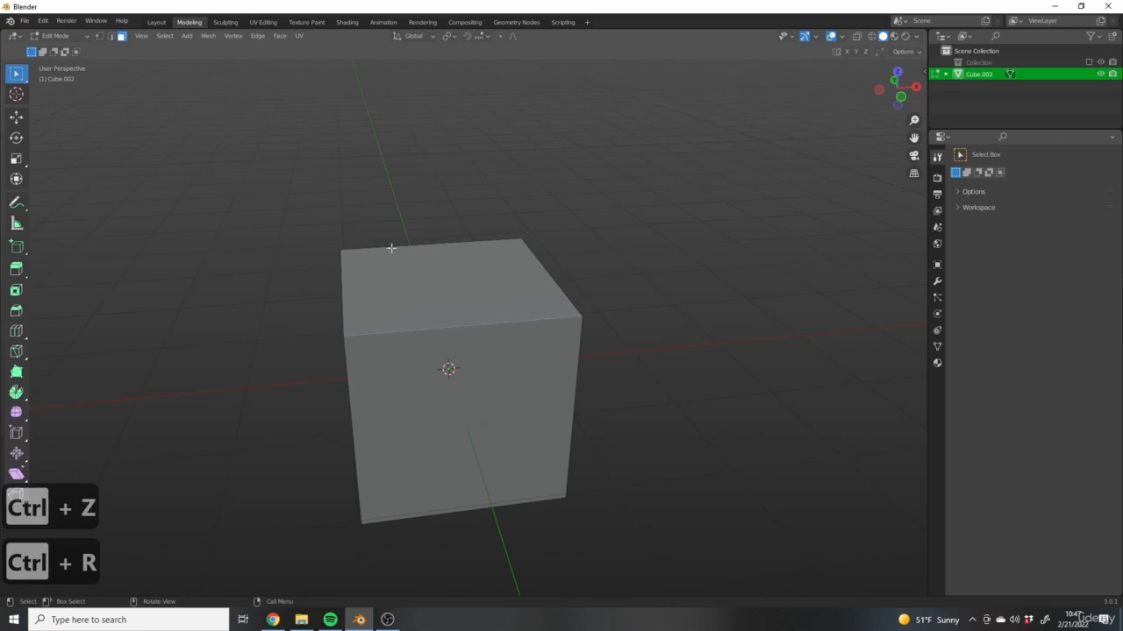
pyautogui.hotkey('ctrl', 'r')
pyautogui.click(491, 321)
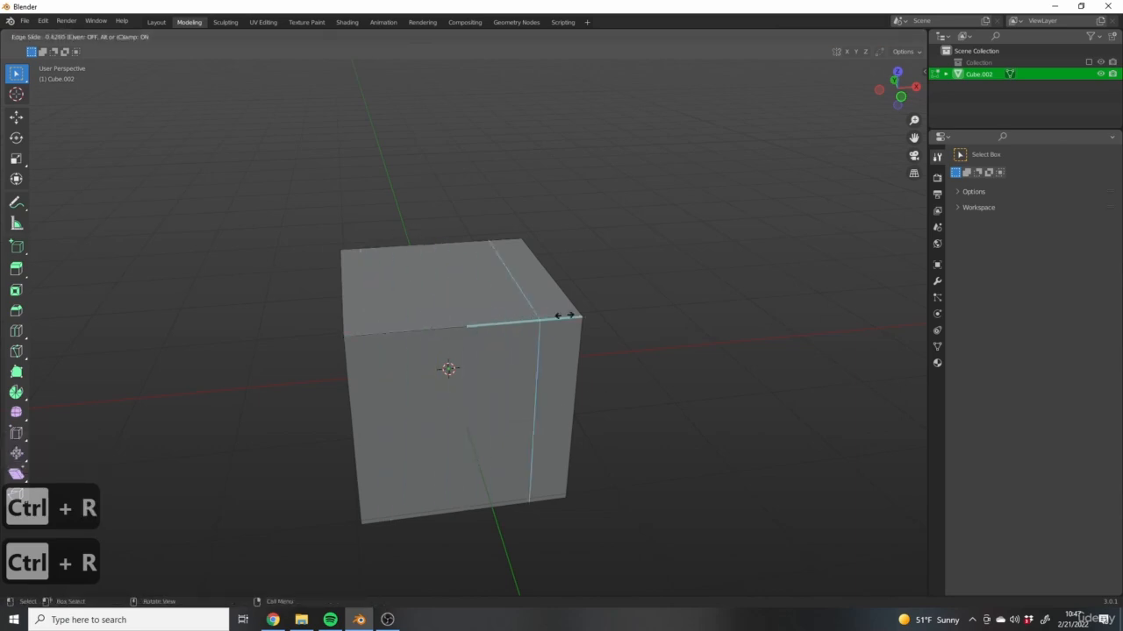
pyautogui.click(489, 326)
pyautogui.hotkey('ctrl', 'z')
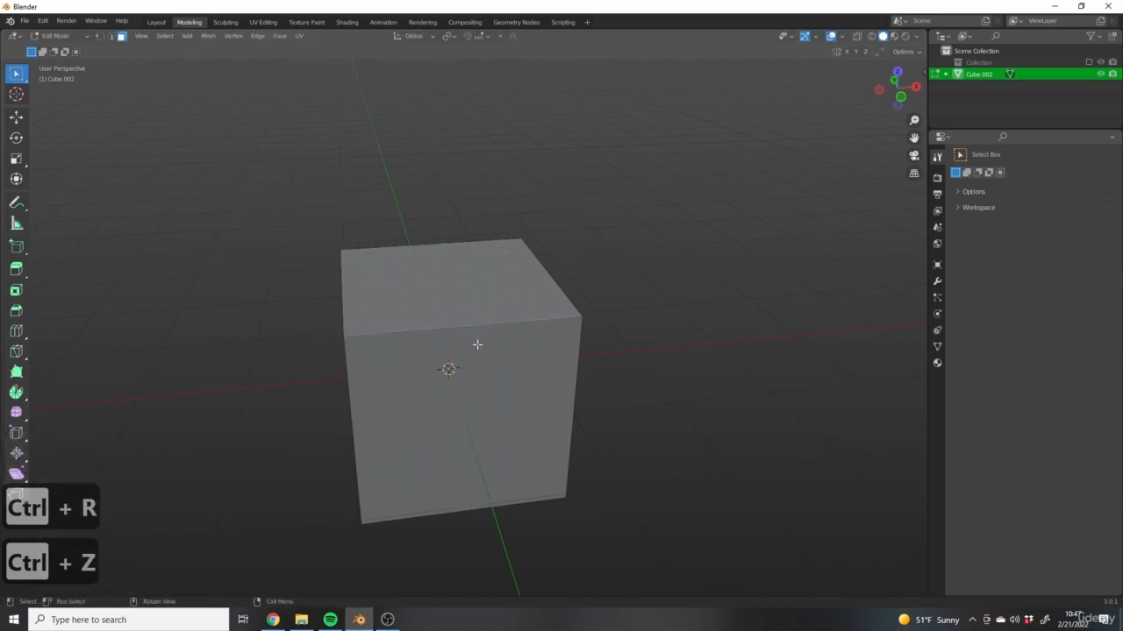
# Preview multiple vertical loop cuts on the cube with varying numbers of cuts, and cancel the command.
pyautogui.hotkey('ctrl', 'r')
pyautogui.scroll(10, 452, 325)
pyautogui.scroll(-7, 452, 327)
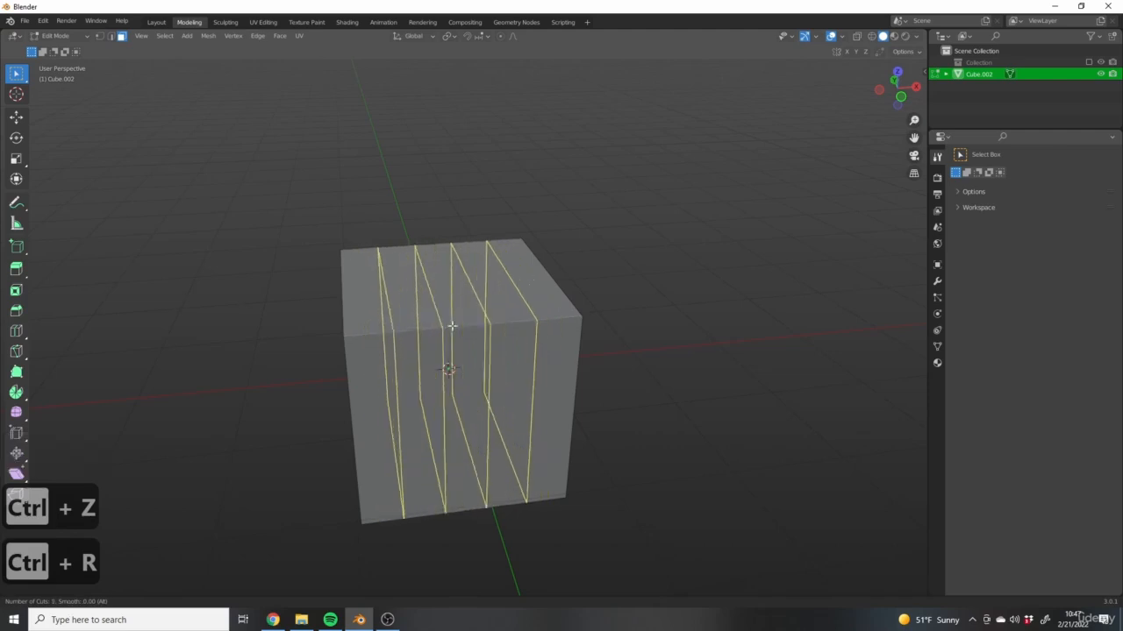
pyautogui.scroll(-4, 452, 326)
pyautogui.scroll(20, 452, 326)
pyautogui.rightClick(752, 354)
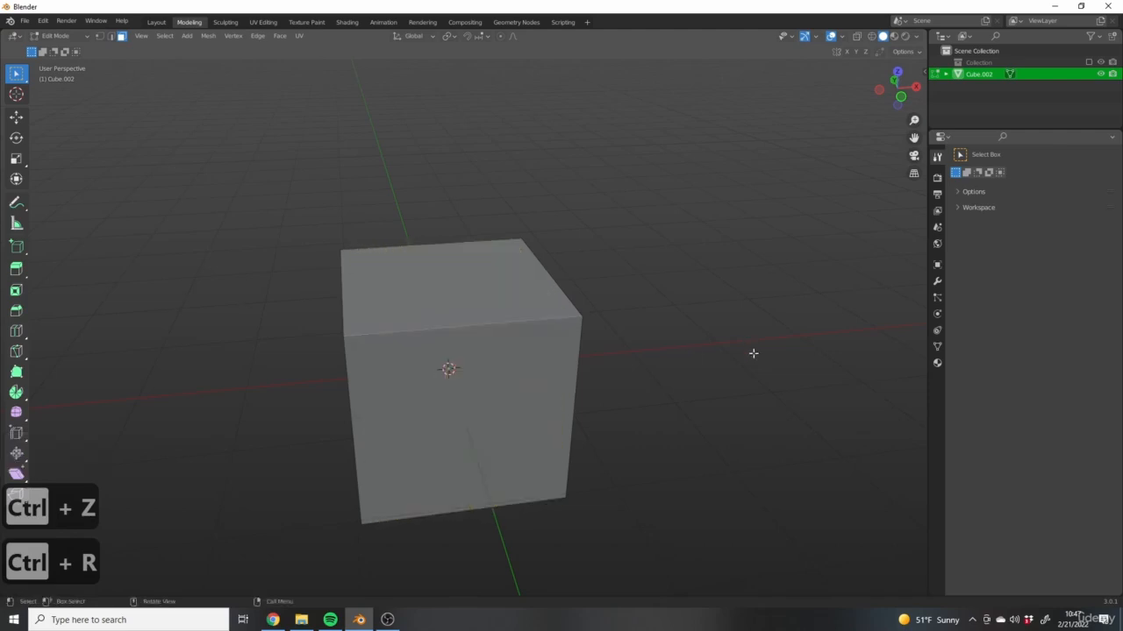
# Add three centred loop cuts to the cube, one in each direction, so every face is divided into four.
pyautogui.moveTo(748, 437); pyautogui.dragTo(649, 296, button='middle')
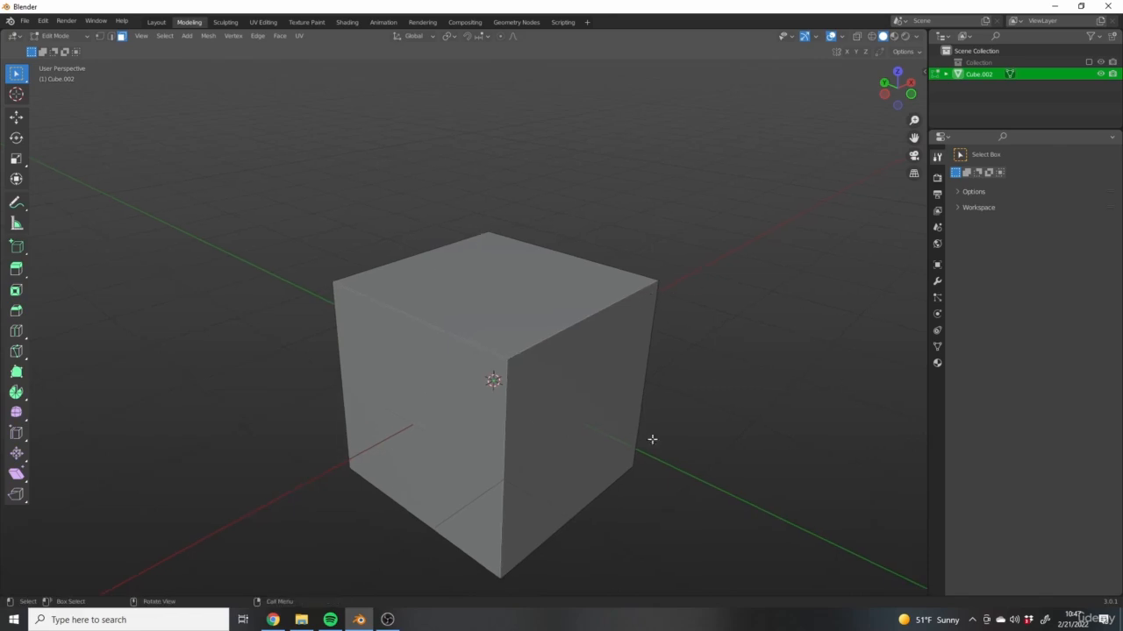
pyautogui.hotkey('ctrl', 'r')
pyautogui.click(565, 316)
pyautogui.rightClick(561, 320)
pyautogui.hotkey('ctrl', 'r')
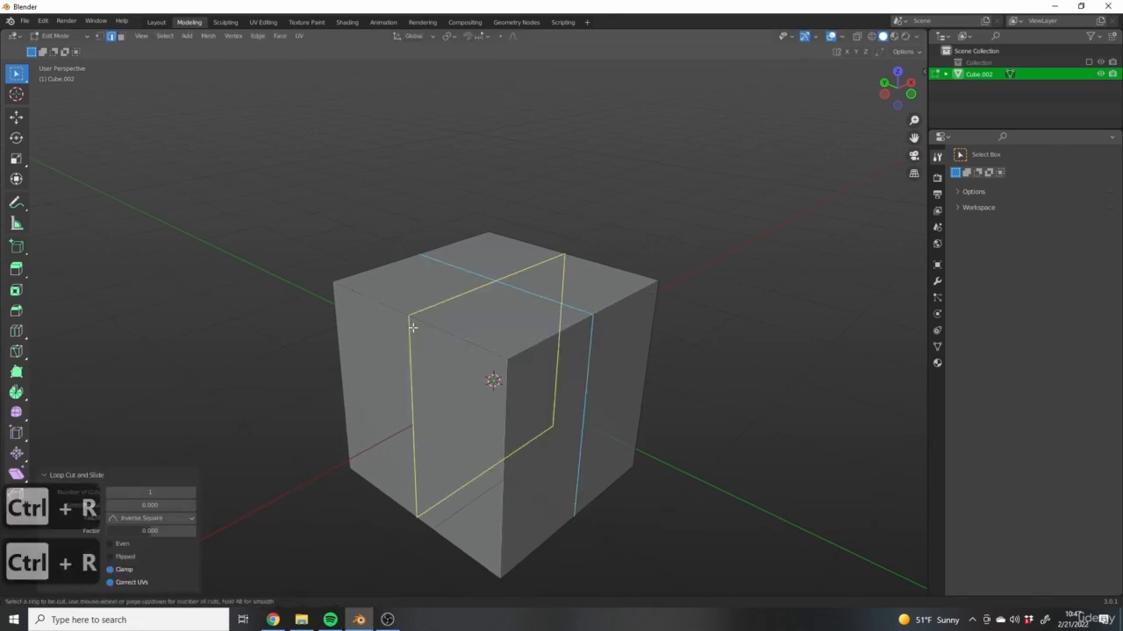
pyautogui.click(412, 328)
pyautogui.rightClick(412, 327)
pyautogui.hotkey('ctrl', 'r')
pyautogui.click(521, 437)
pyautogui.rightClick(521, 437)
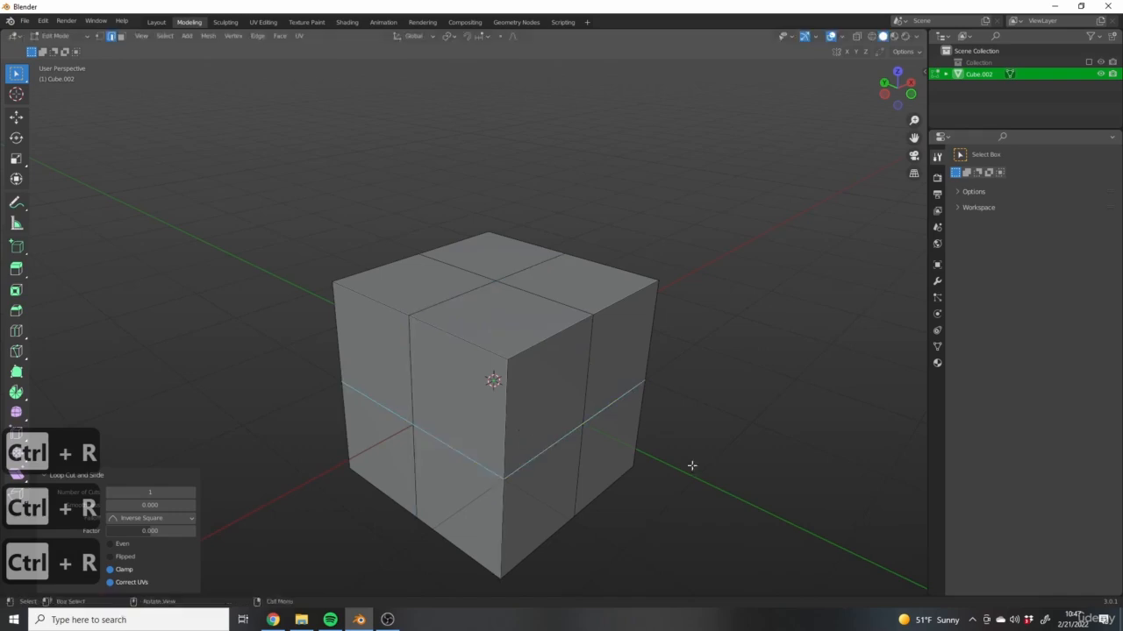
# Select the vertical edge loop that crosses the middle of the top and front faces, and delete it with the Edge Loops option.
pyautogui.moveTo(692, 464); pyautogui.dragTo(557, 213, button='middle')
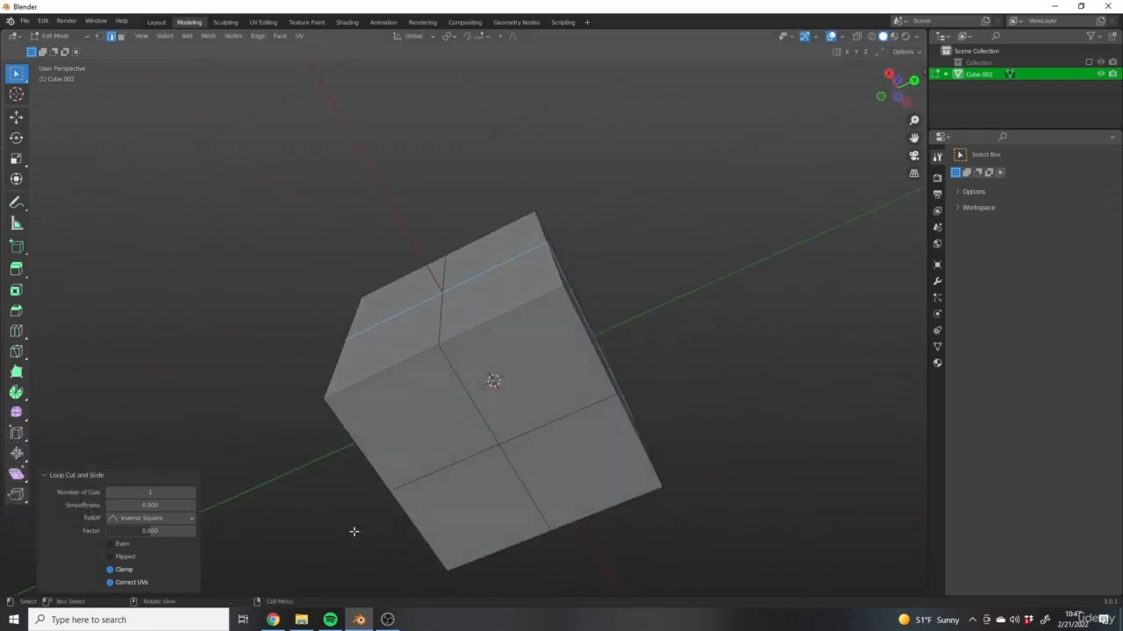
pyautogui.moveTo(526, 367); pyautogui.dragTo(570, 341, button='middle')
pyautogui.moveTo(626, 483); pyautogui.dragTo(366, 444, button='middle')
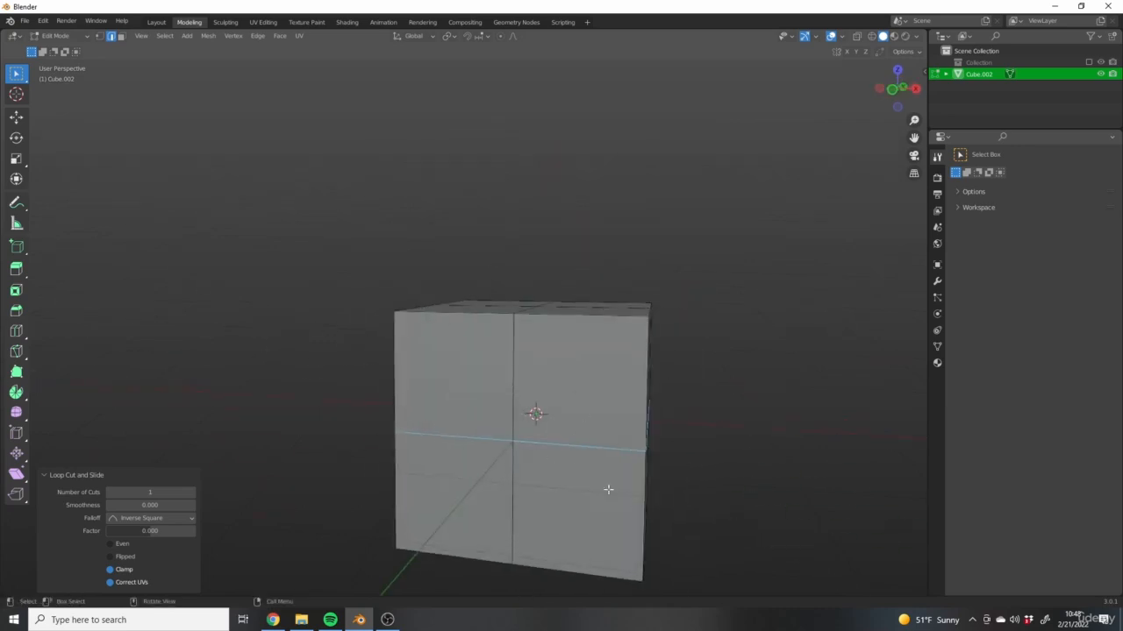
pyautogui.moveTo(424, 400); pyautogui.dragTo(652, 281, button='middle')
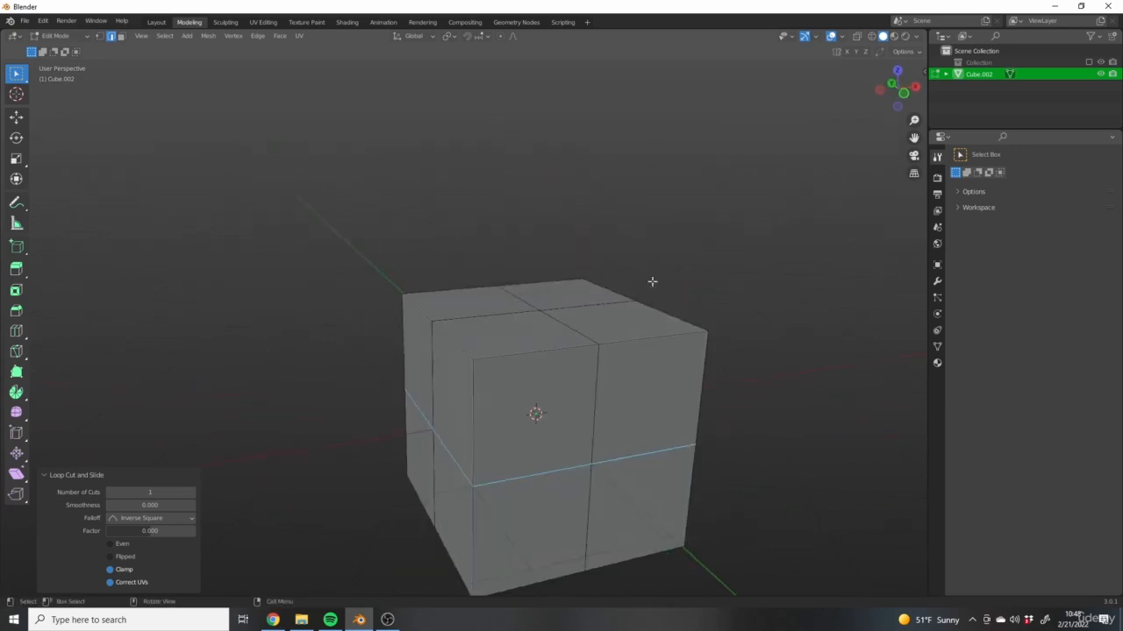
pyautogui.keyDown('alt'); pyautogui.click(596, 380); pyautogui.keyUp('alt')
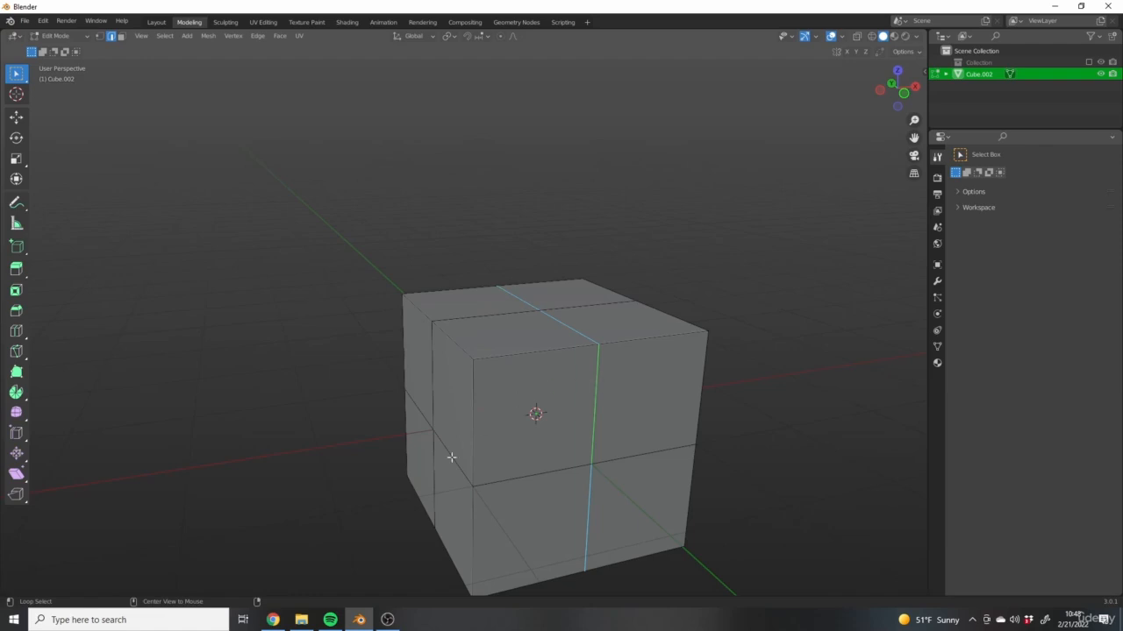
pyautogui.moveTo(451, 457); pyautogui.dragTo(693, 372, button='middle')
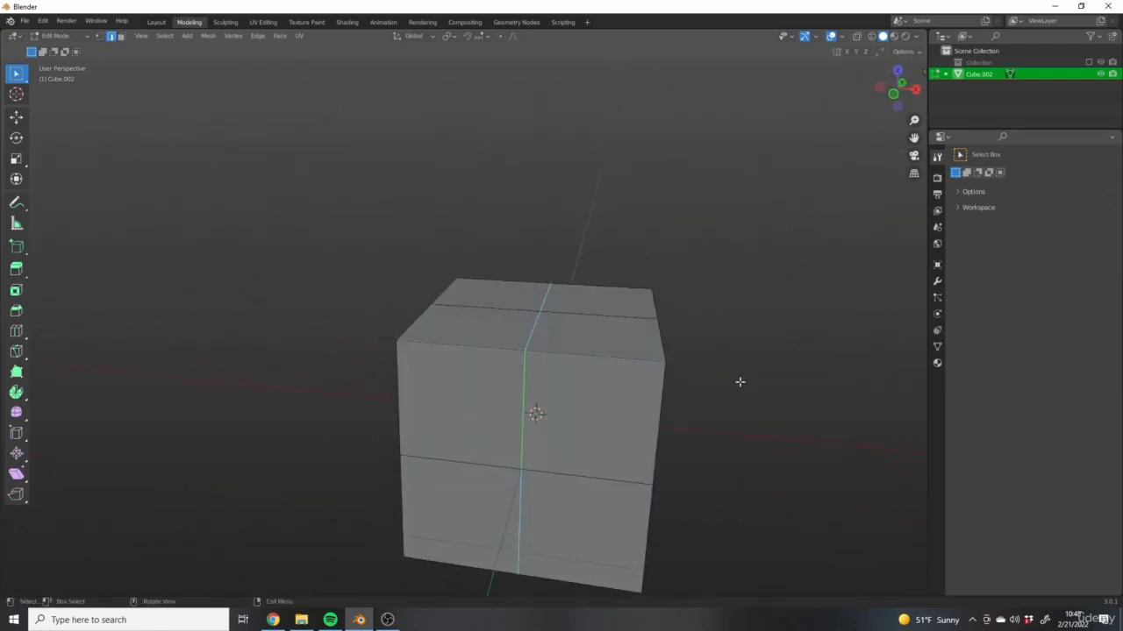
pyautogui.press('x')
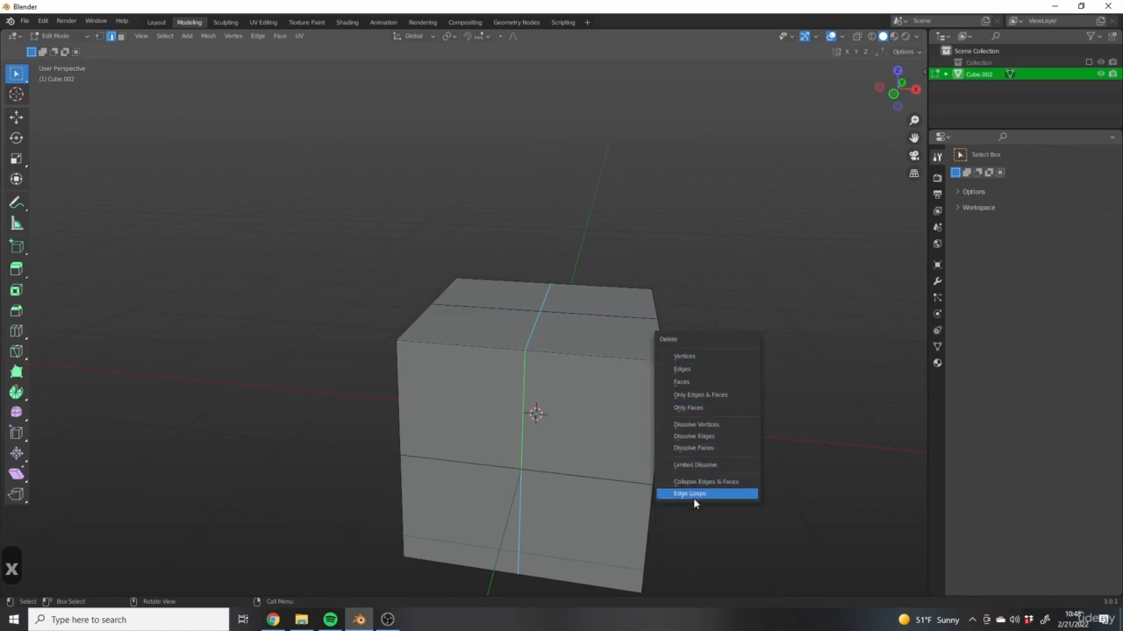
pyautogui.click(716, 495)
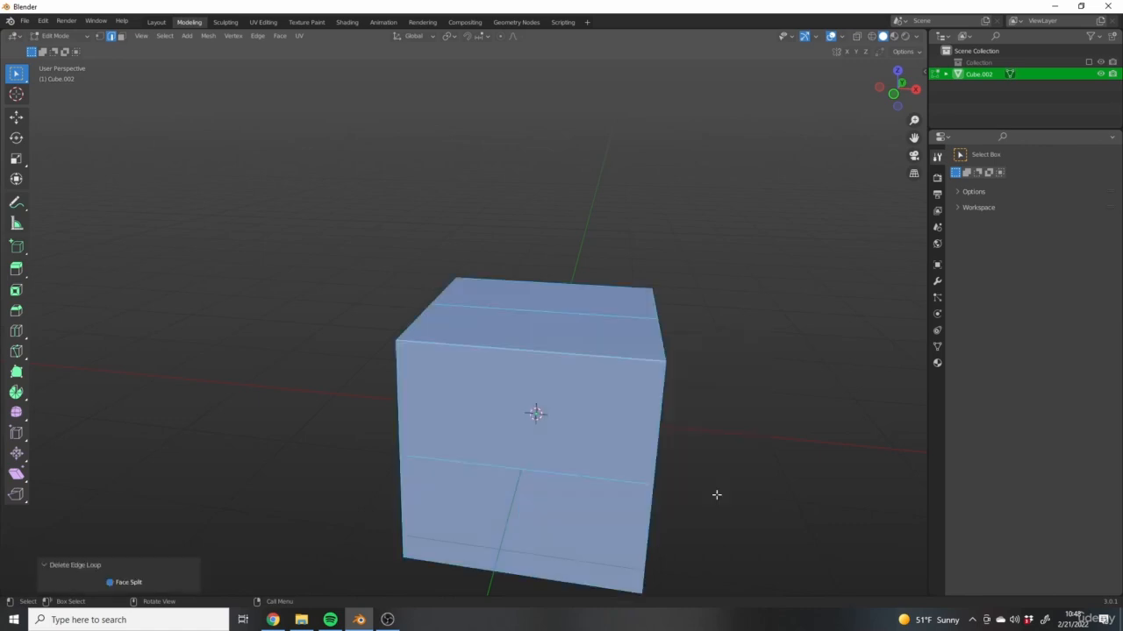
pyautogui.moveTo(576, 269); pyautogui.dragTo(529, 227, button='middle')
pyautogui.moveTo(561, 428); pyautogui.dragTo(578, 547, button='middle')
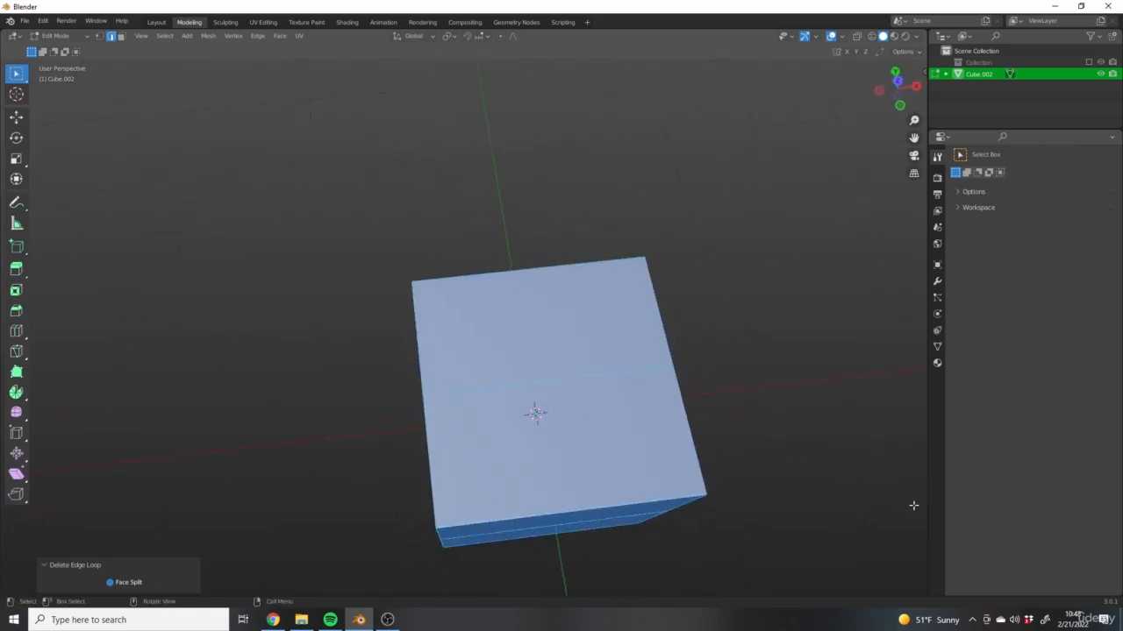
# Add a centred vertical loop cut back across the middle of the top and front faces.
pyautogui.moveTo(715, 455); pyautogui.dragTo(689, 371, button='middle')
pyautogui.hotkey('ctrl', 'r')
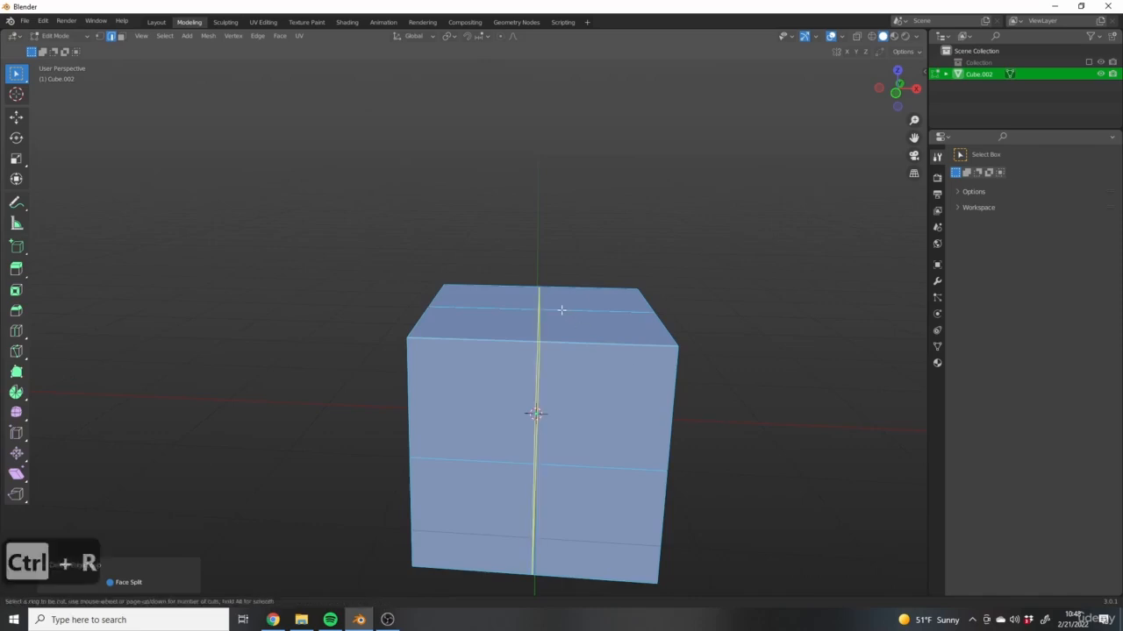
pyautogui.click(562, 309)
pyautogui.rightClick(562, 309)
# Add two centred vertical loop cuts crossing on the top face, each splitting one half of the cube in its direction.
pyautogui.moveTo(476, 426); pyautogui.dragTo(668, 254, button='middle')
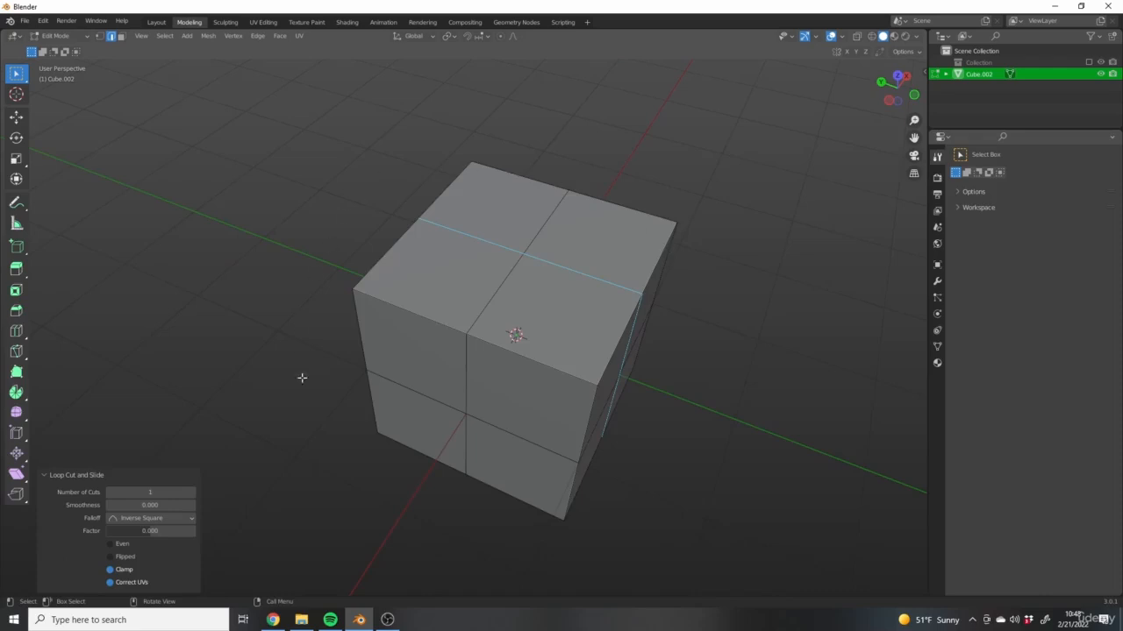
pyautogui.moveTo(668, 381); pyautogui.dragTo(665, 397, button='middle')
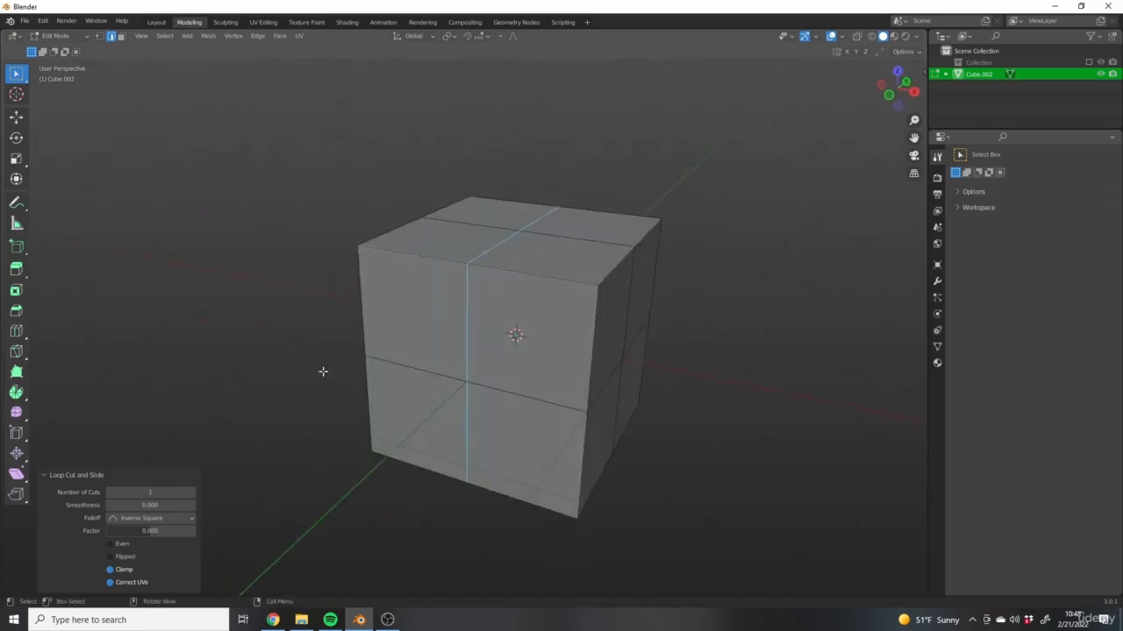
pyautogui.moveTo(323, 372); pyautogui.dragTo(433, 395, button='middle')
pyautogui.hotkey('ctrl', 'r')
pyautogui.click(451, 303)
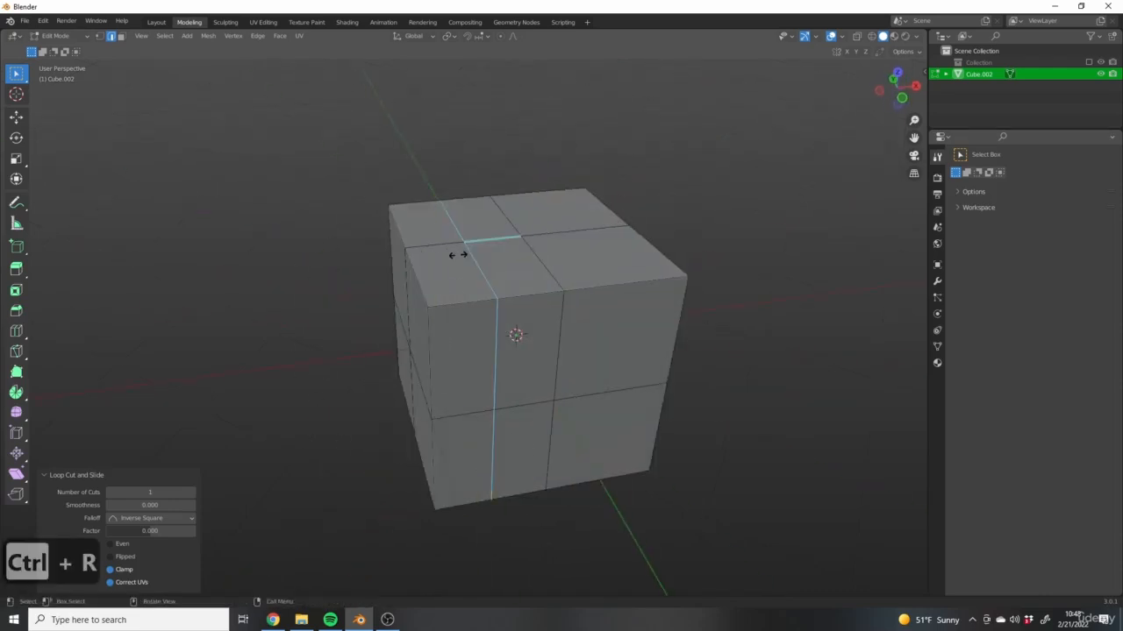
pyautogui.rightClick(458, 256)
pyautogui.hotkey('ctrl', 'r')
pyautogui.click(574, 267)
pyautogui.rightClick(571, 268)
# Add centred vertical loop cuts through the two remaining undivided halves, completing a four-by-four grid on the top face.
pyautogui.moveTo(413, 333); pyautogui.dragTo(474, 362, button='middle')
pyautogui.hotkey('ctrl', 'r')
pyautogui.click(371, 291)
pyautogui.rightClick(374, 291)
pyautogui.hotkey('ctrl', 'r')
pyautogui.click(508, 214)
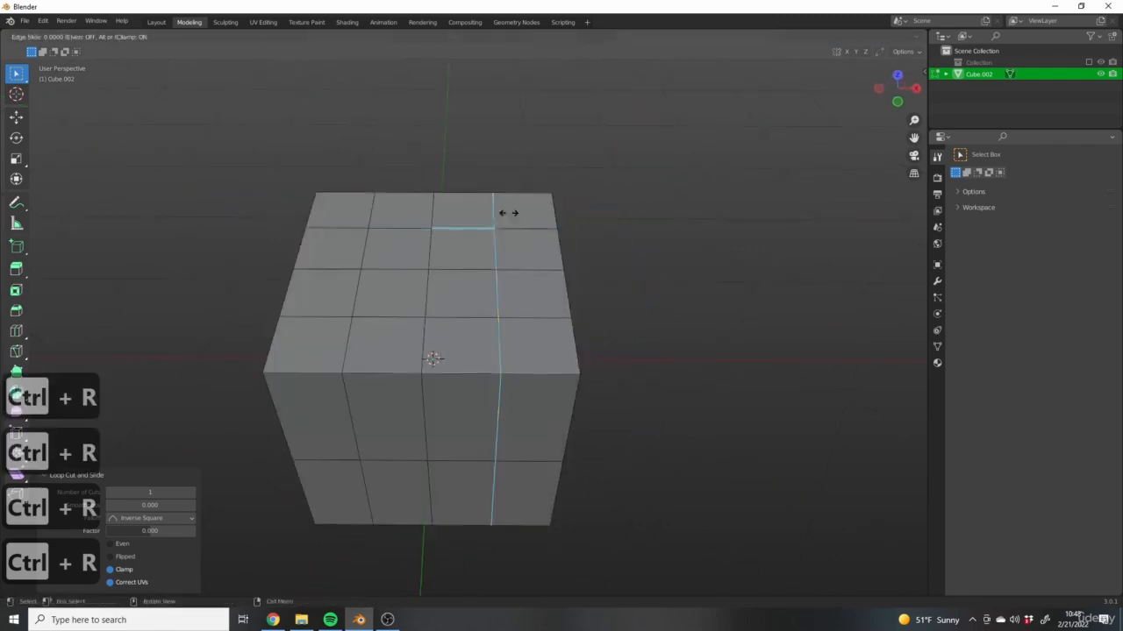
pyautogui.rightClick(508, 212)
pyautogui.moveTo(508, 213); pyautogui.dragTo(745, 310, button='middle')
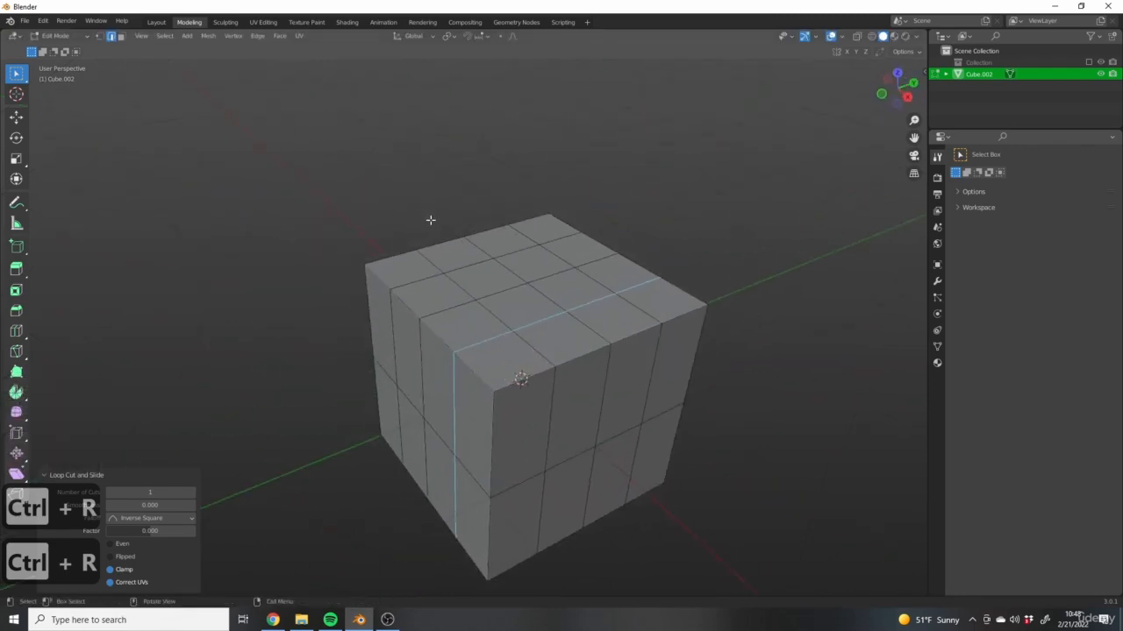
pyautogui.moveTo(539, 175); pyautogui.dragTo(689, 402, button='middle')
pyautogui.keyDown('shift'); pyautogui.moveTo(579, 337); pyautogui.dragTo(528, 347, button='middle'); pyautogui.keyUp('shift')
pyautogui.keyDown('shift'); pyautogui.moveTo(375, 350); pyautogui.dragTo(643, 359, button='middle'); pyautogui.keyUp('shift')
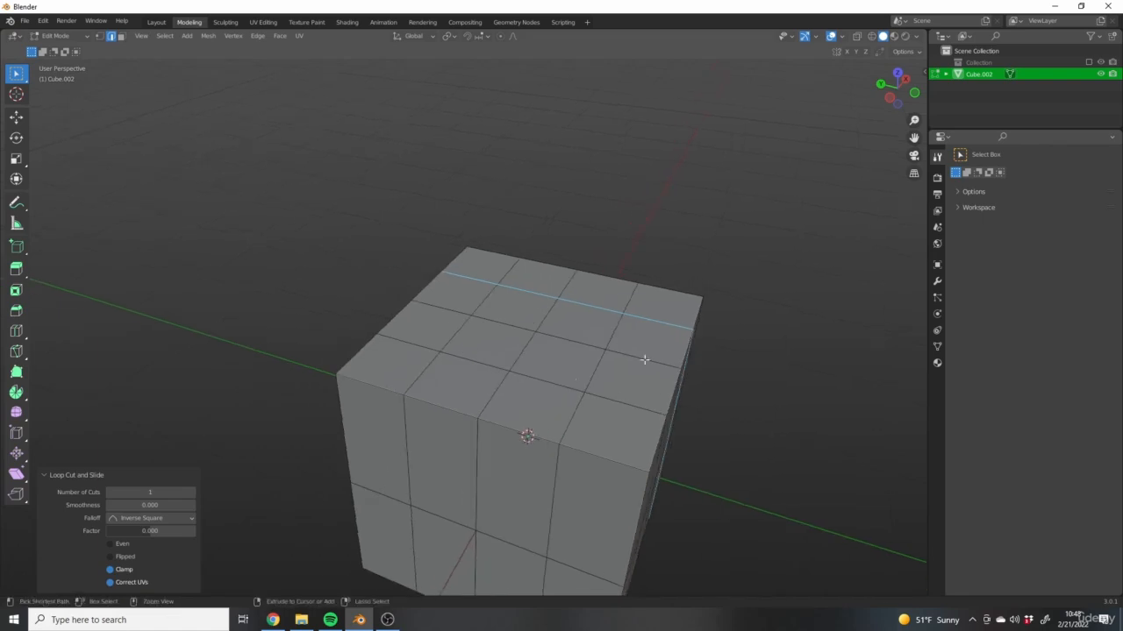
# Undo the loop cuts that split the cube's halves into a four-by-four grid.
pyautogui.hotkey('ctrl', 'z')
pyautogui.hotkey('ctrl', 'z')
pyautogui.hotkey('ctrl', 'z')
pyautogui.hotkey('ctrl', 'z')
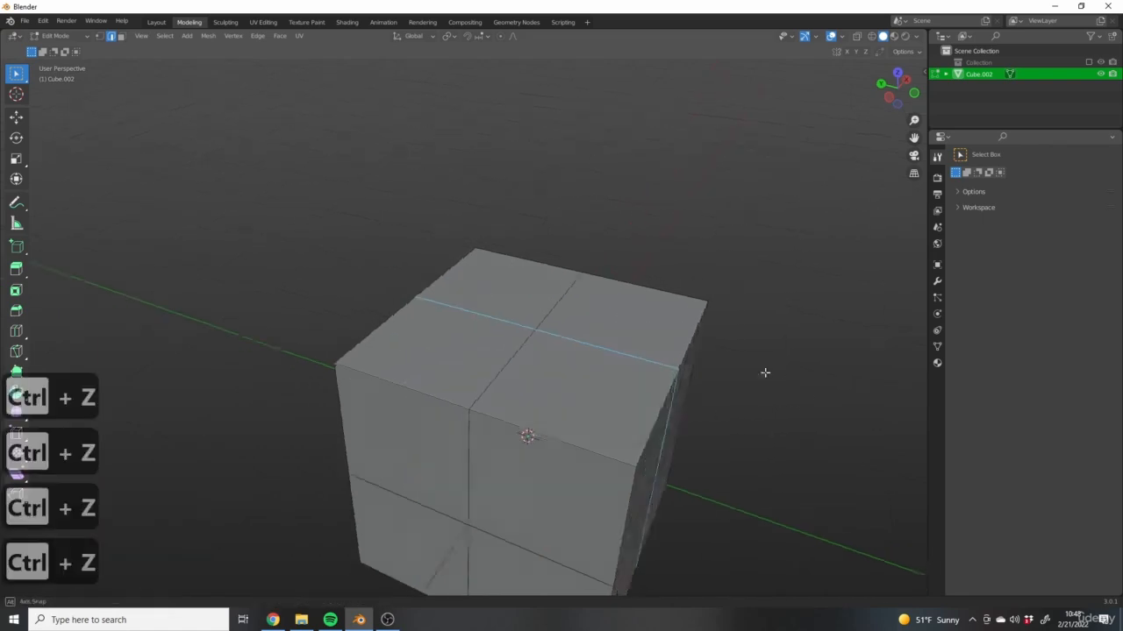
pyautogui.moveTo(764, 371); pyautogui.dragTo(686, 363, button='middle')
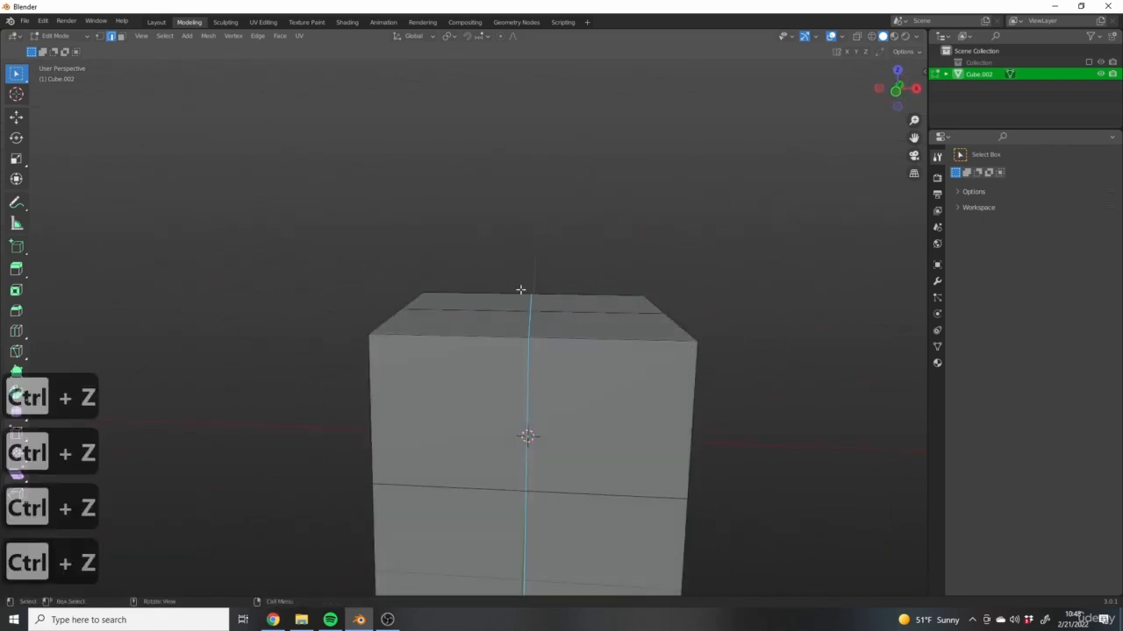
pyautogui.moveTo(522, 311); pyautogui.dragTo(649, 295, button='middle')
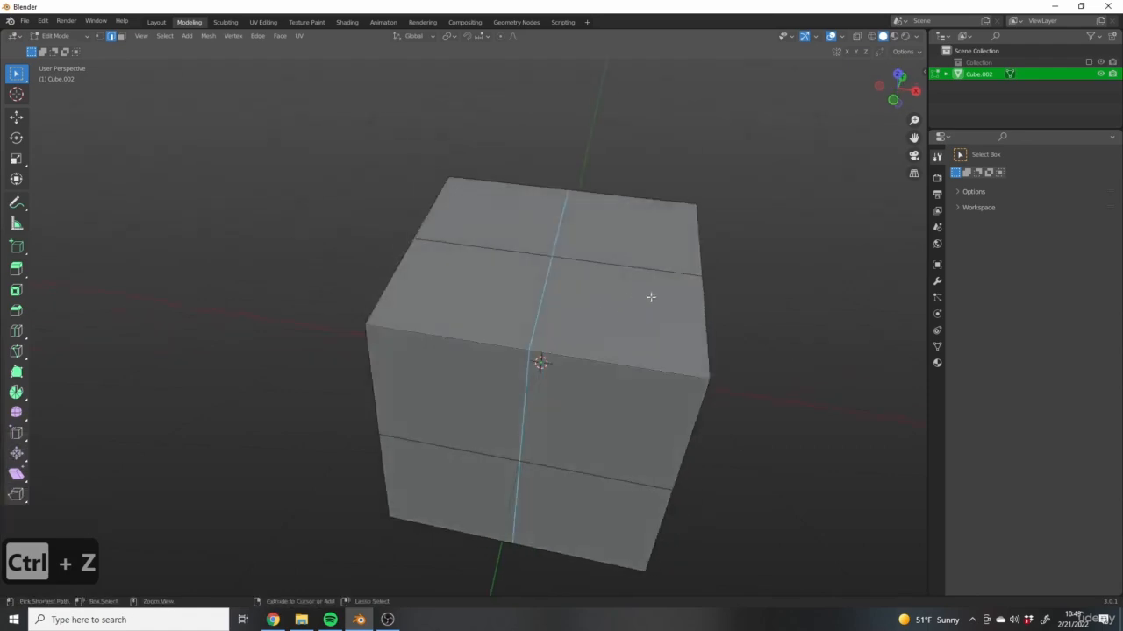
# Undo the remaining centred loop cuts so the cube's faces are undivided.
pyautogui.hotkey('ctrl', 'z')
pyautogui.hotkey('ctrl', 'z')
pyautogui.hotkey('ctrl', 'z')
pyautogui.hotkey('ctrl', 'z')
pyautogui.hotkey('ctrl', 'z')
pyautogui.hotkey('ctrl', 'z')
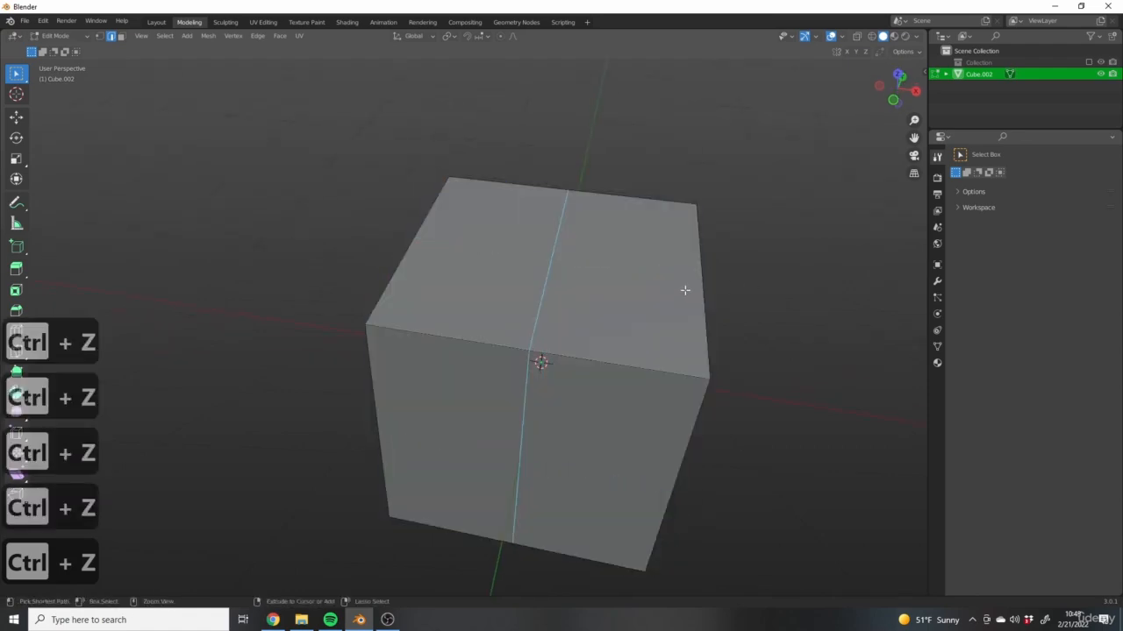
pyautogui.moveTo(739, 339); pyautogui.dragTo(427, 292, button='middle')
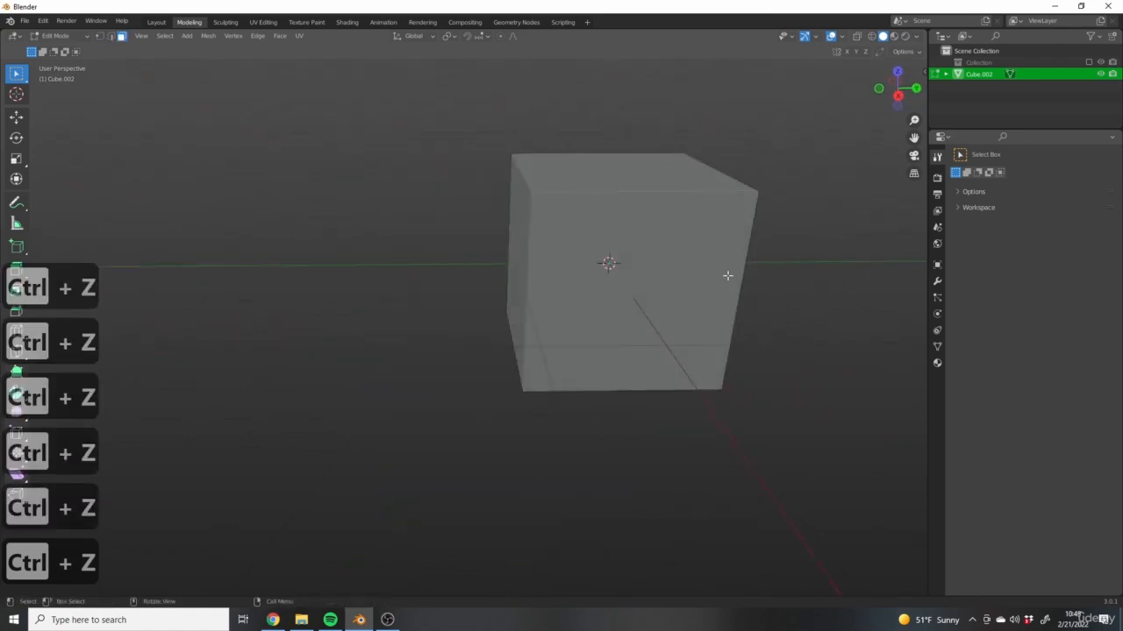
# Select all faces of the cube, subdivide them once, and clear the selection.
pyautogui.moveTo(727, 275); pyautogui.dragTo(588, 345, button='middle')
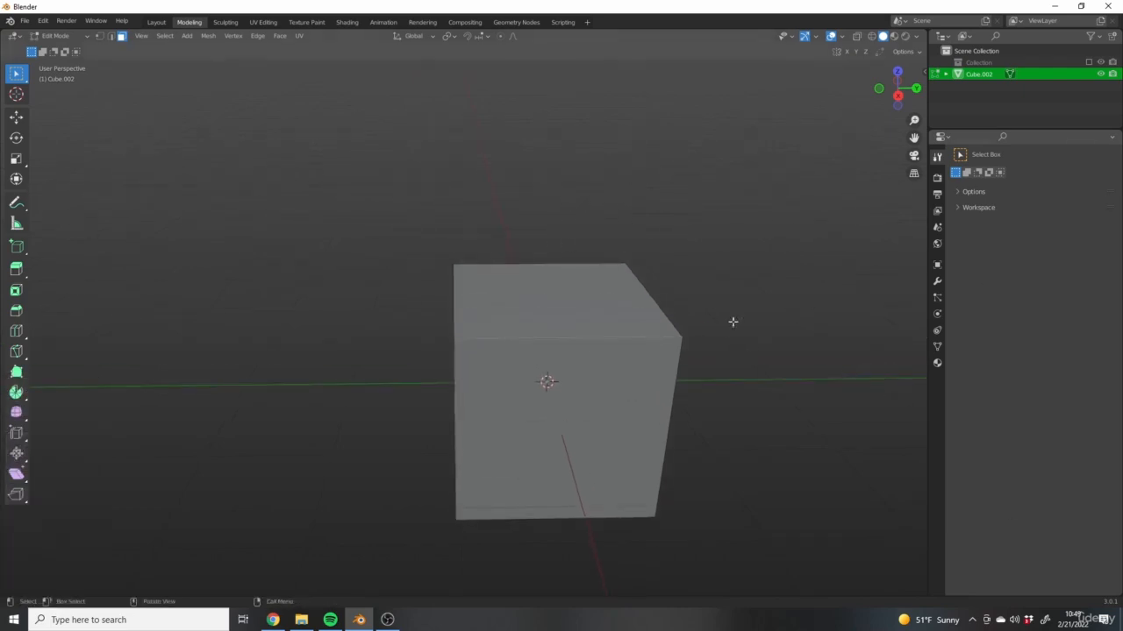
pyautogui.keyDown('shift'); pyautogui.moveTo(733, 322); pyautogui.dragTo(699, 286, button='middle'); pyautogui.keyUp('shift')
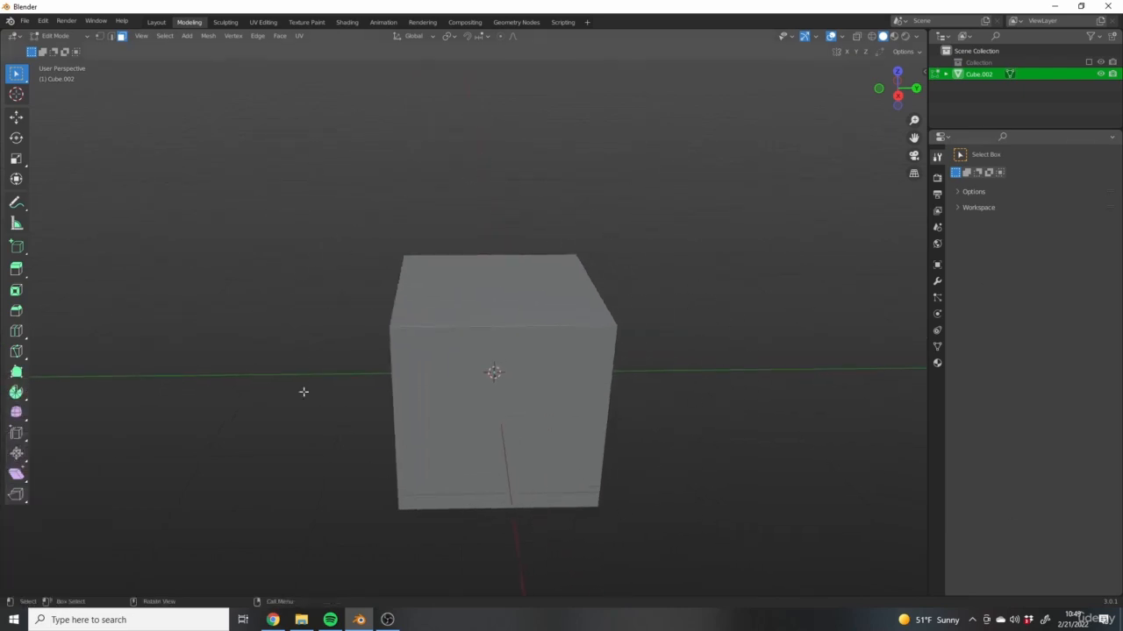
pyautogui.moveTo(303, 392); pyautogui.dragTo(614, 377, button='middle')
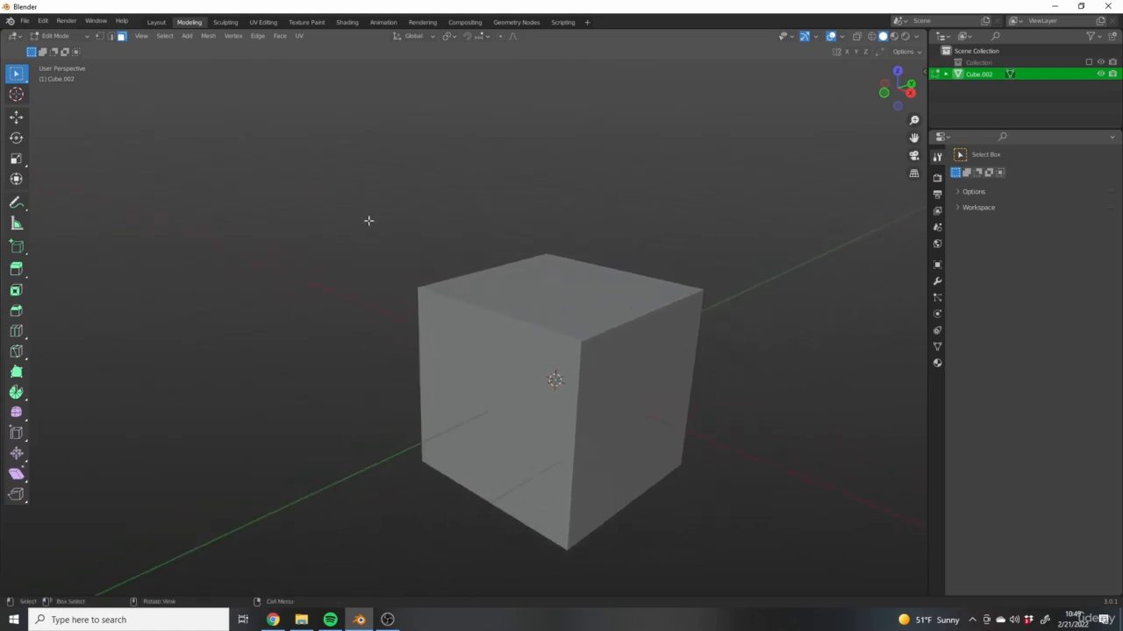
pyautogui.moveTo(741, 287); pyautogui.dragTo(818, 286, button='middle')
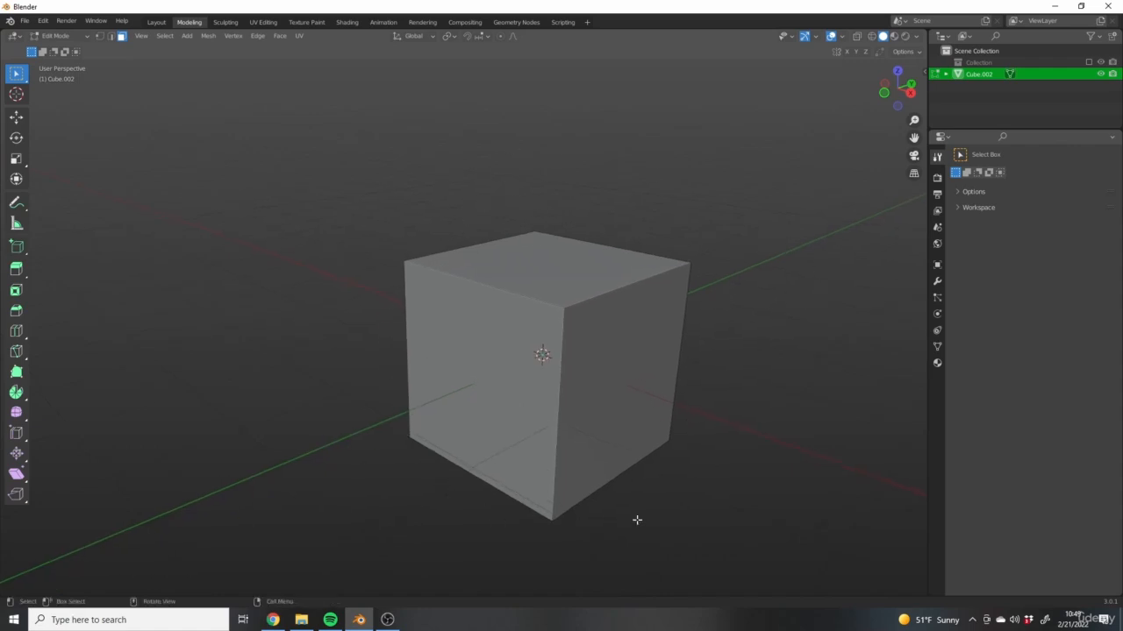
pyautogui.moveTo(577, 229); pyautogui.dragTo(776, 332, button='middle')
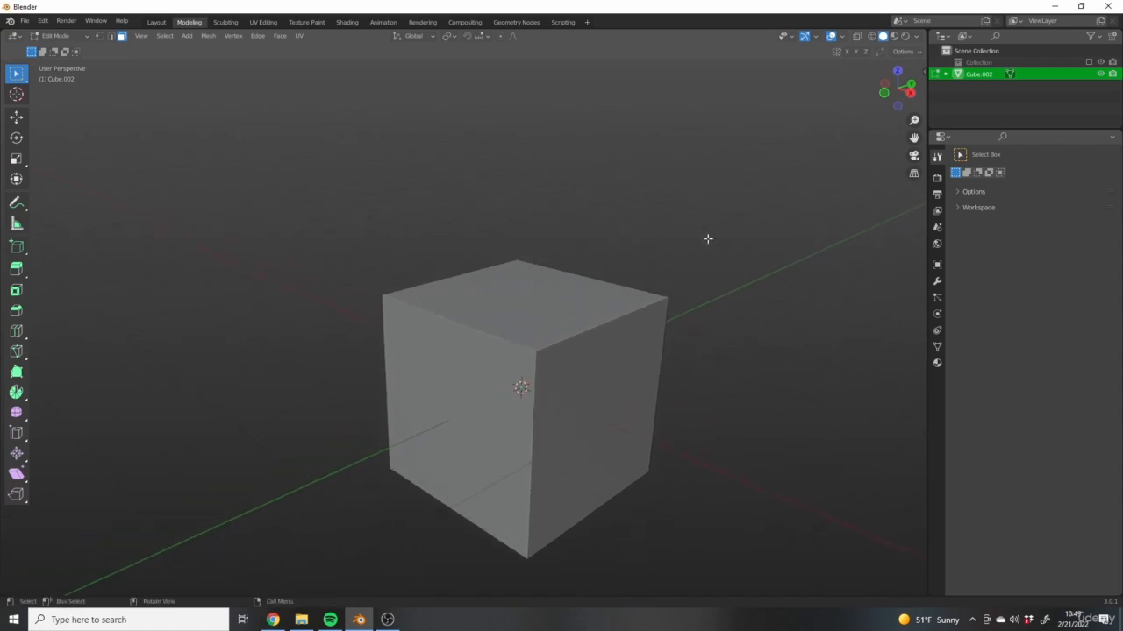
pyautogui.press('a')
pyautogui.moveTo(462, 130); pyautogui.dragTo(579, 190, button='middle')
pyautogui.moveTo(749, 196); pyautogui.dragTo(732, 293, button='middle')
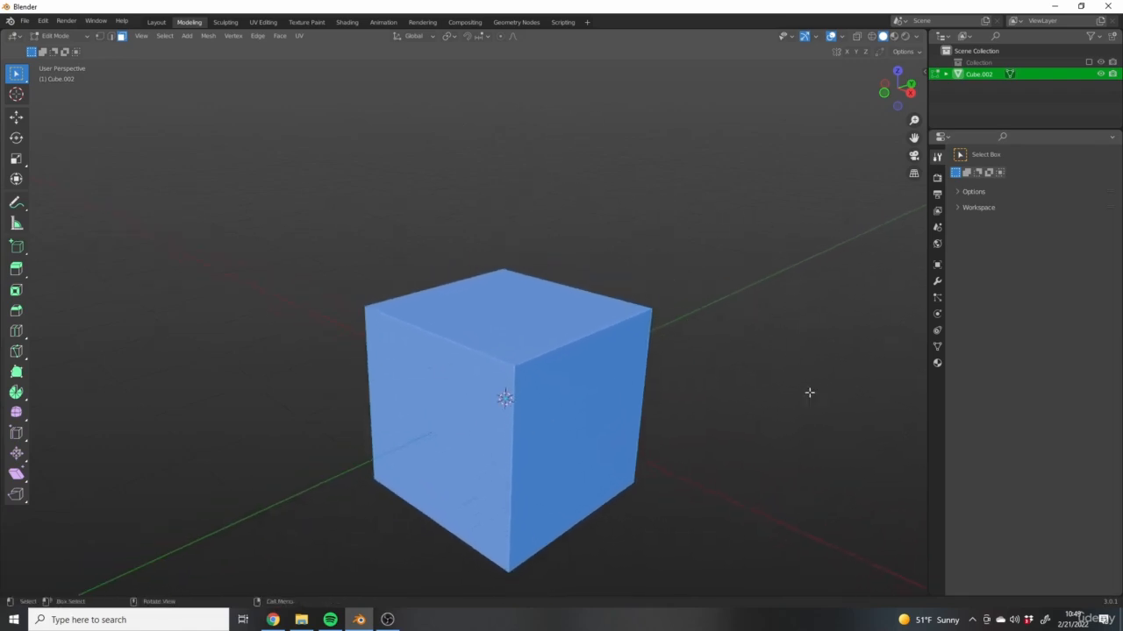
pyautogui.rightClick(646, 255)
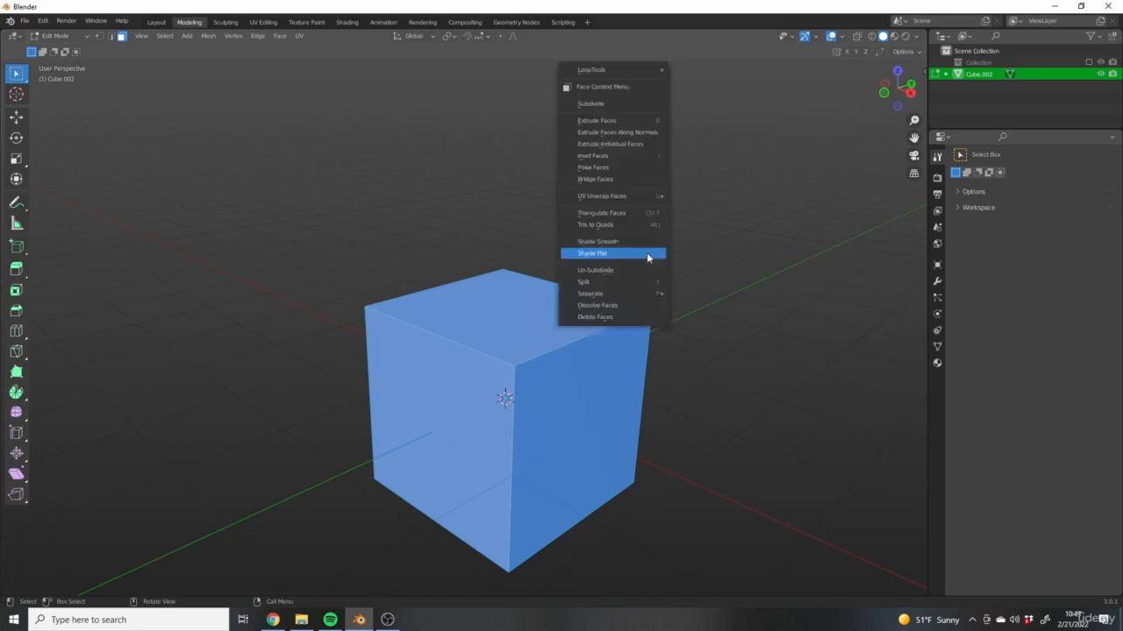
pyautogui.click(614, 106)
pyautogui.moveTo(614, 102); pyautogui.dragTo(545, 243, button='middle')
pyautogui.click(745, 338)
# Examine the subdivided cube from several sides and close up.
pyautogui.moveTo(745, 338); pyautogui.dragTo(708, 314, button='middle')
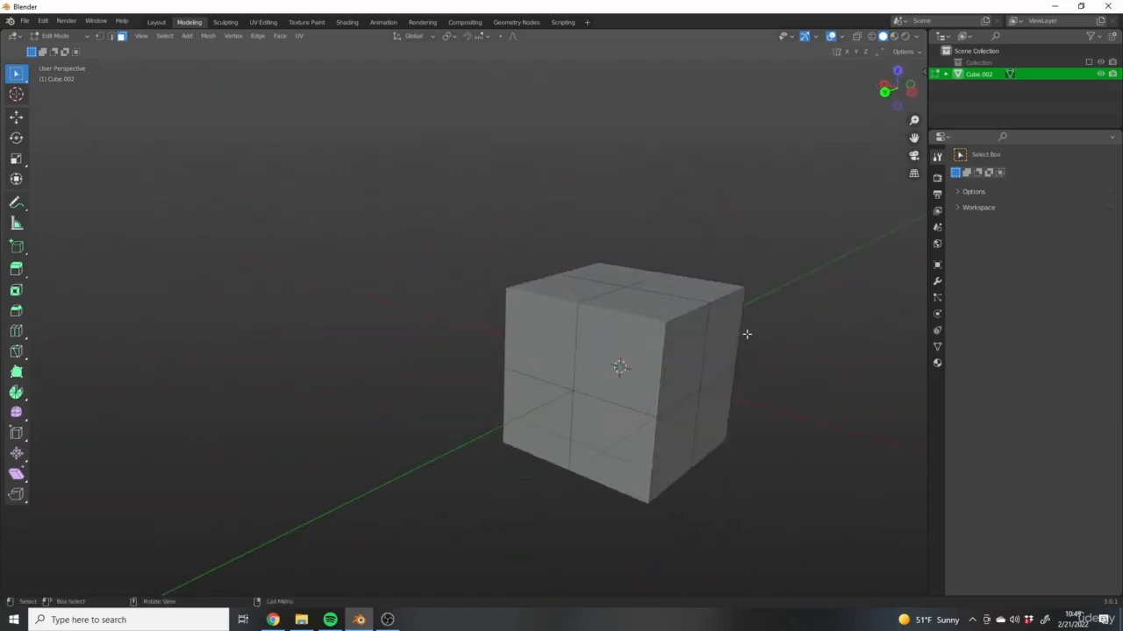
pyautogui.moveTo(711, 267); pyautogui.dragTo(674, 230, button='middle')
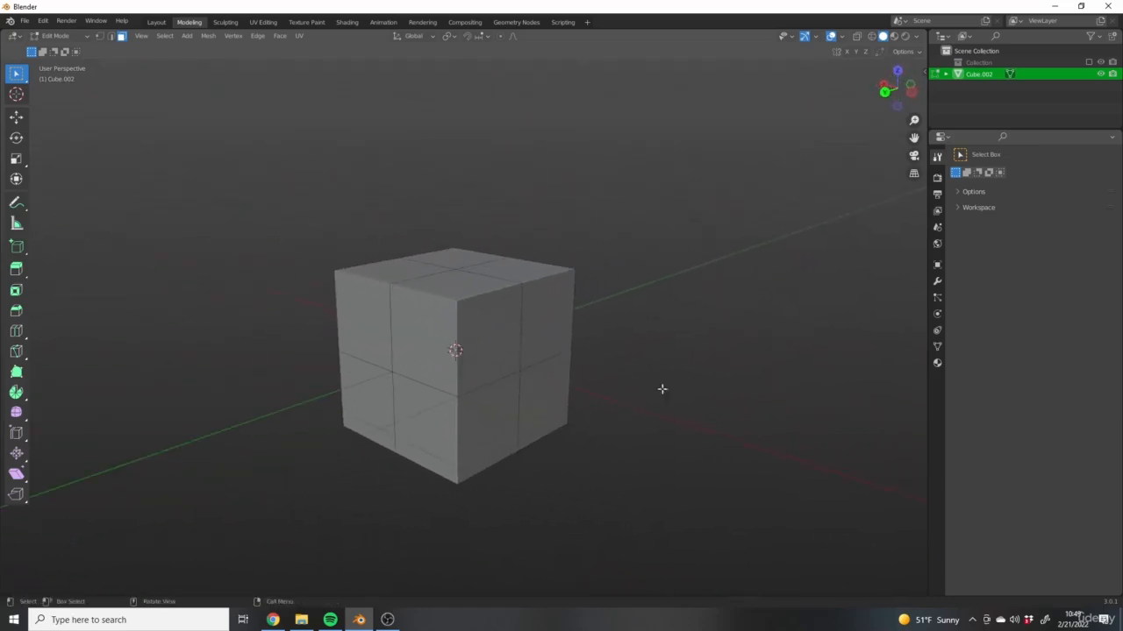
pyautogui.moveTo(483, 443); pyautogui.dragTo(491, 326, button='middle')
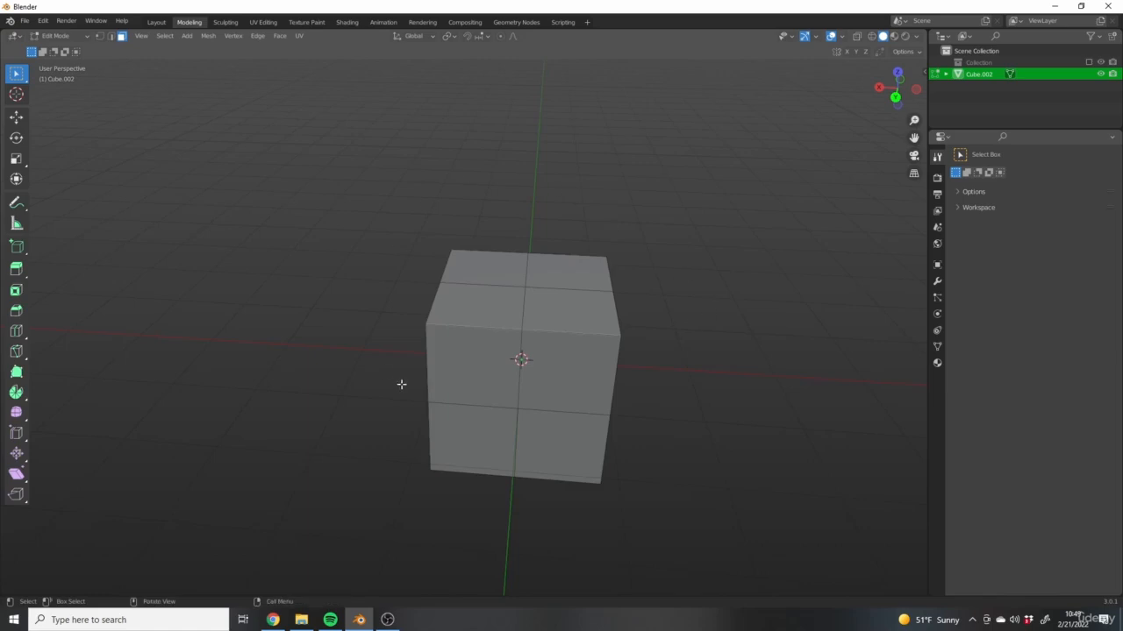
pyautogui.moveTo(465, 441); pyautogui.dragTo(482, 240, button='middle')
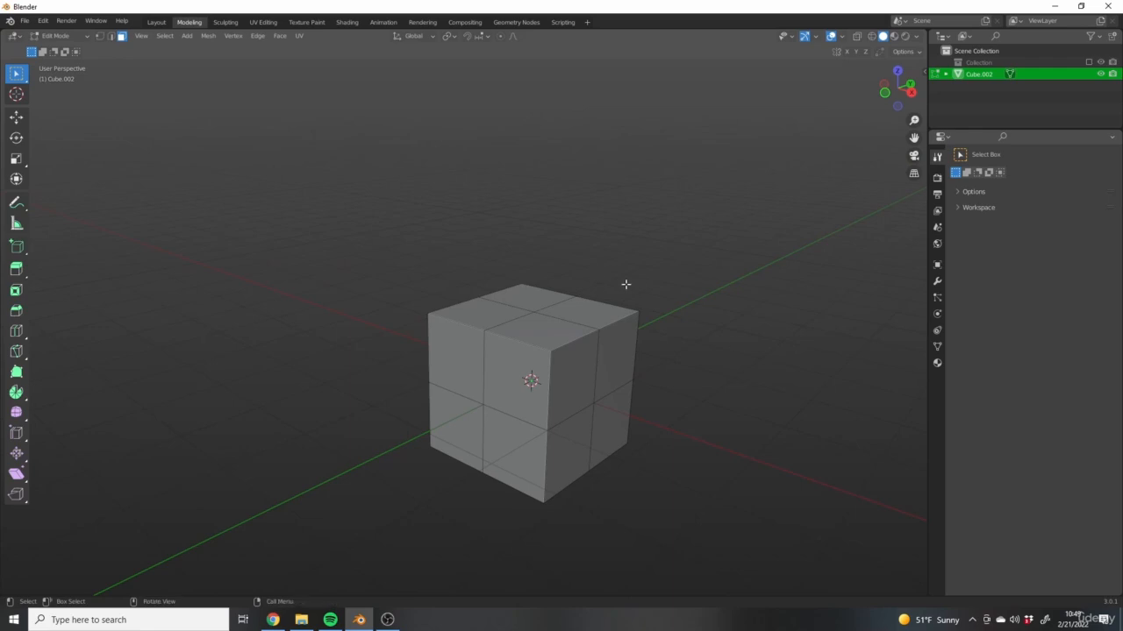
pyautogui.scroll(2, 554, 307)
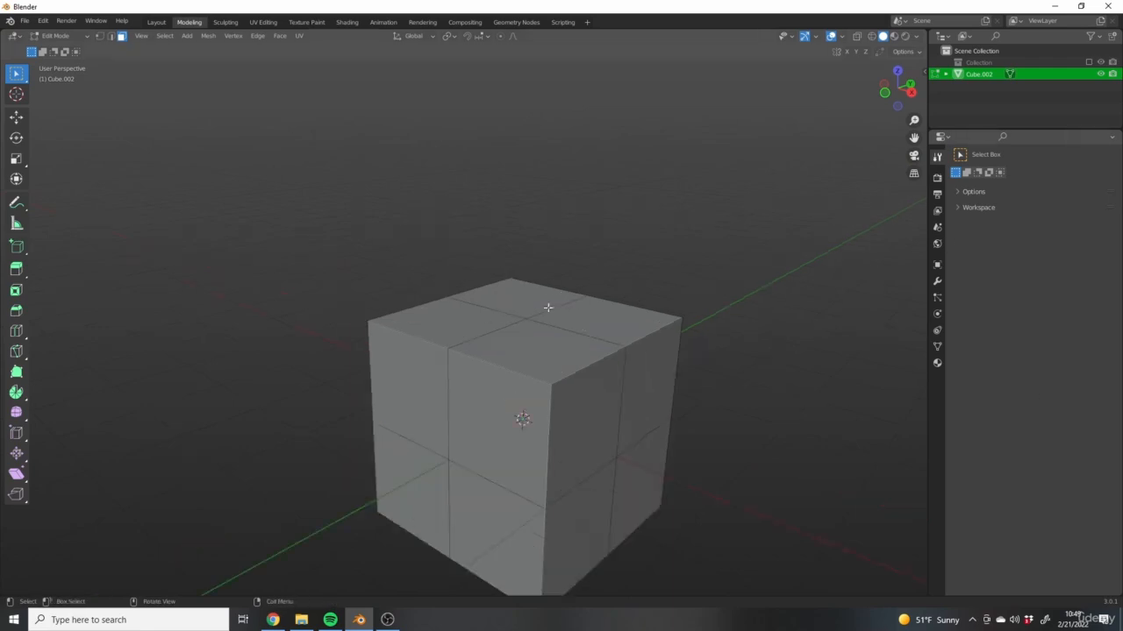
pyautogui.keyDown('shift'); pyautogui.moveTo(401, 251); pyautogui.dragTo(377, 277, button='middle'); pyautogui.keyUp('shift')
pyautogui.keyDown('shift'); pyautogui.moveTo(415, 336); pyautogui.dragTo(450, 285, button='middle'); pyautogui.keyUp('shift')
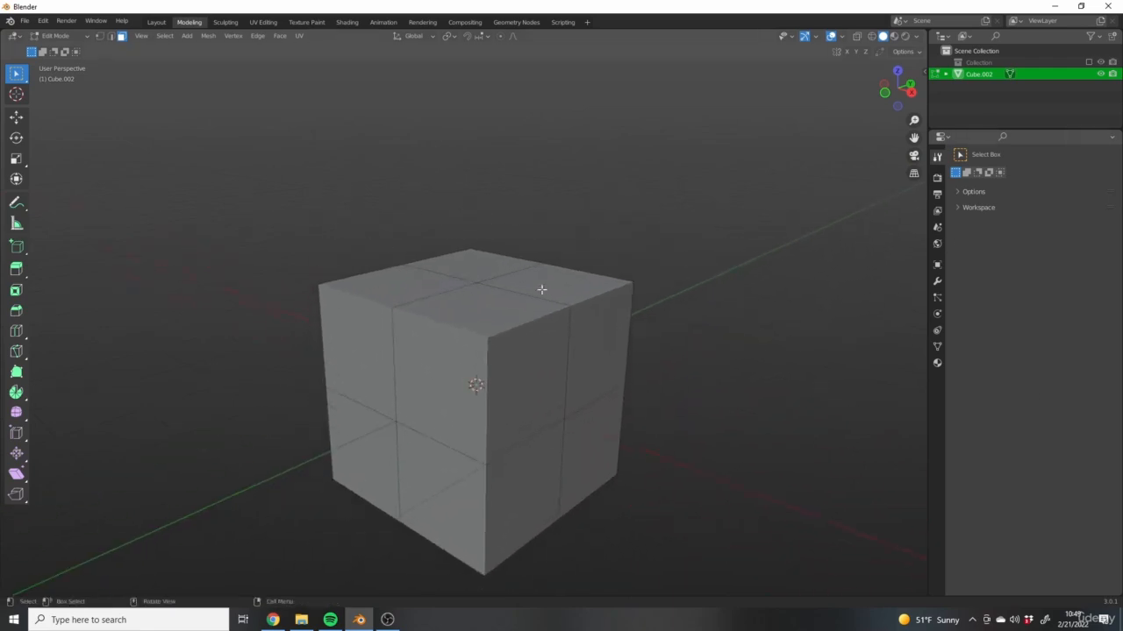
# Review the context commands for faces and the available vertex, edge and face operations without applying any.
pyautogui.rightClick(477, 261)
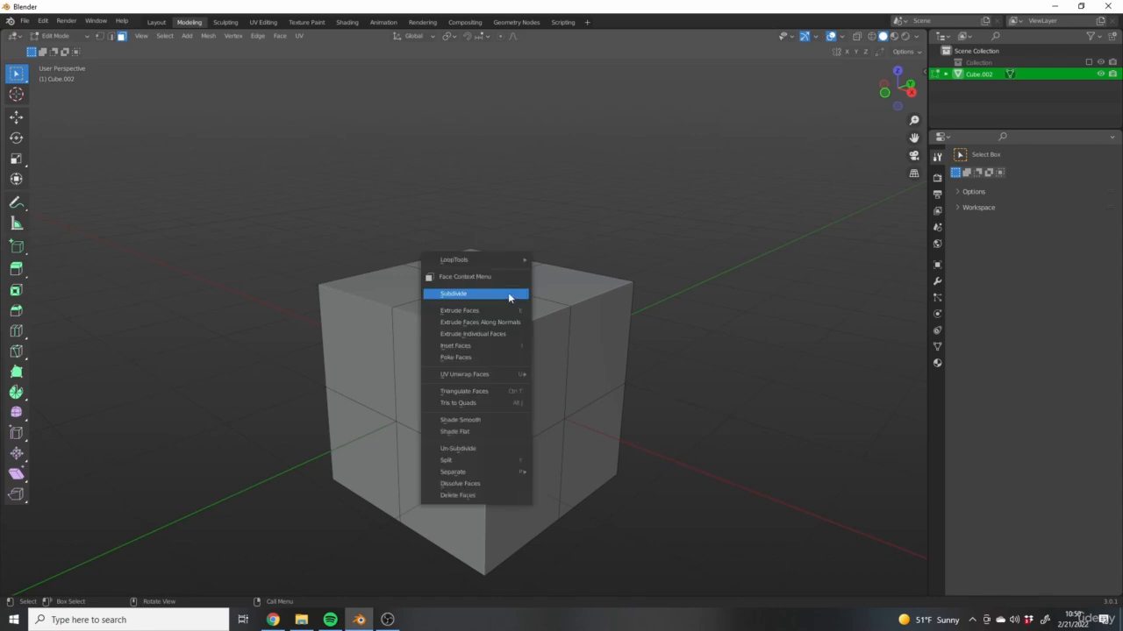
pyautogui.moveTo(447, 259)
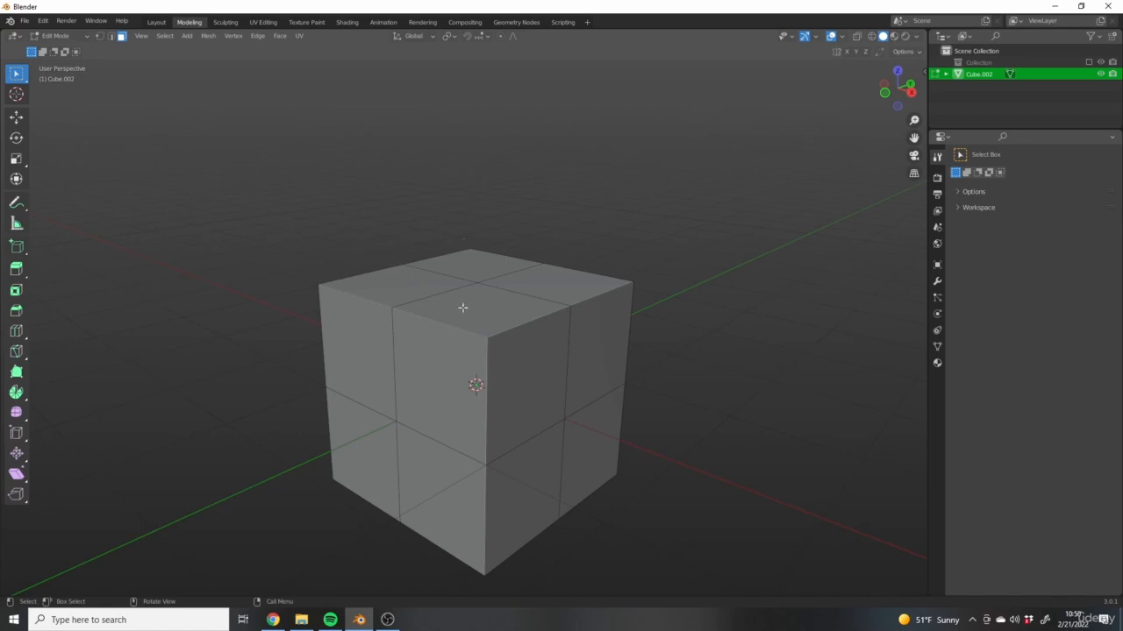
pyautogui.keyDown('shift'); pyautogui.moveTo(462, 307); pyautogui.dragTo(424, 335, button='middle'); pyautogui.keyUp('shift')
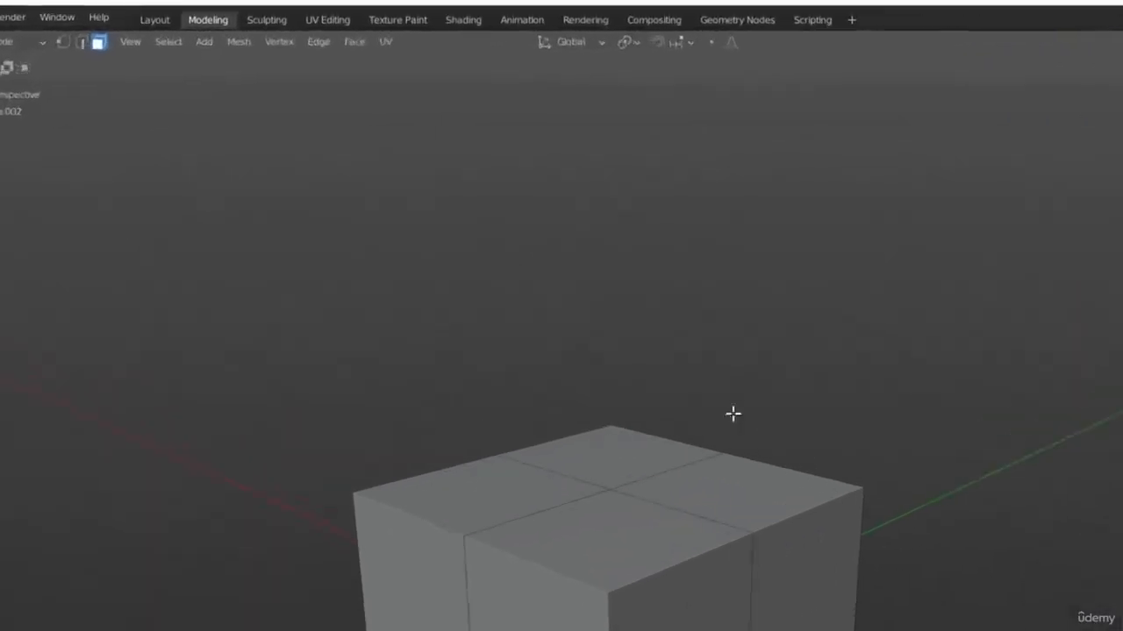
pyautogui.click(230, 36)
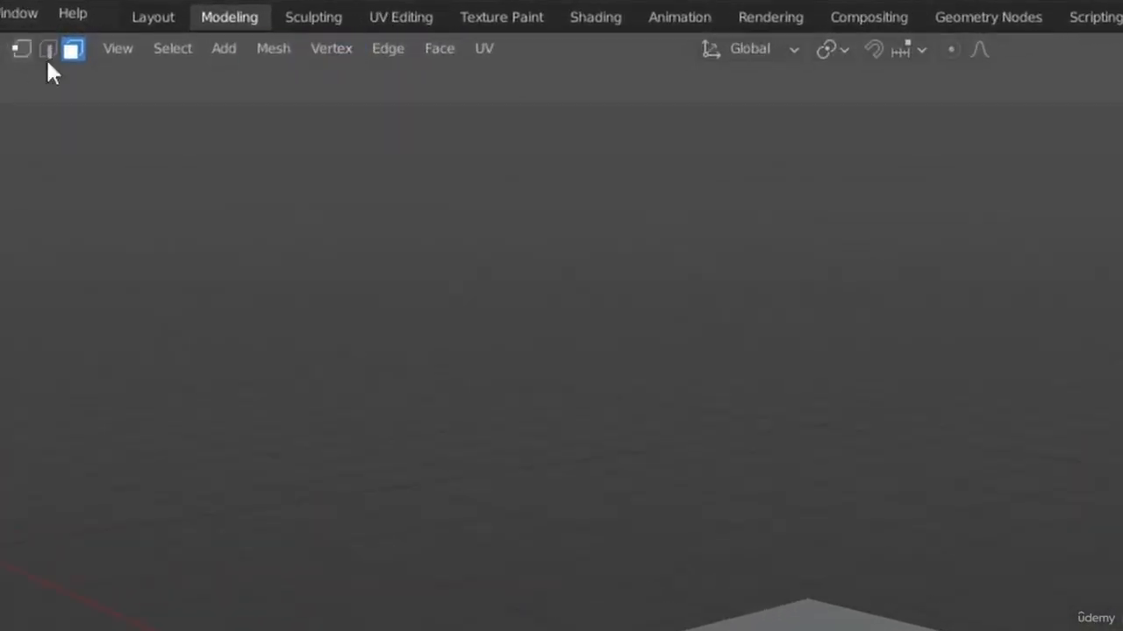
pyautogui.click(332, 49)
pyautogui.moveTo(388, 50)
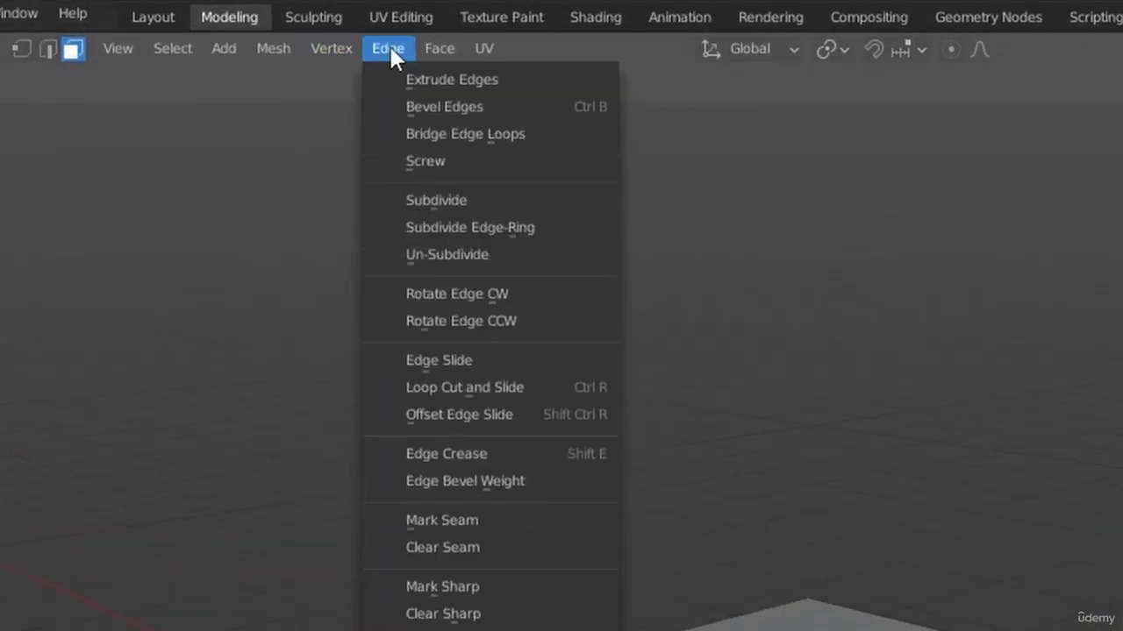
pyautogui.moveTo(433, 59)
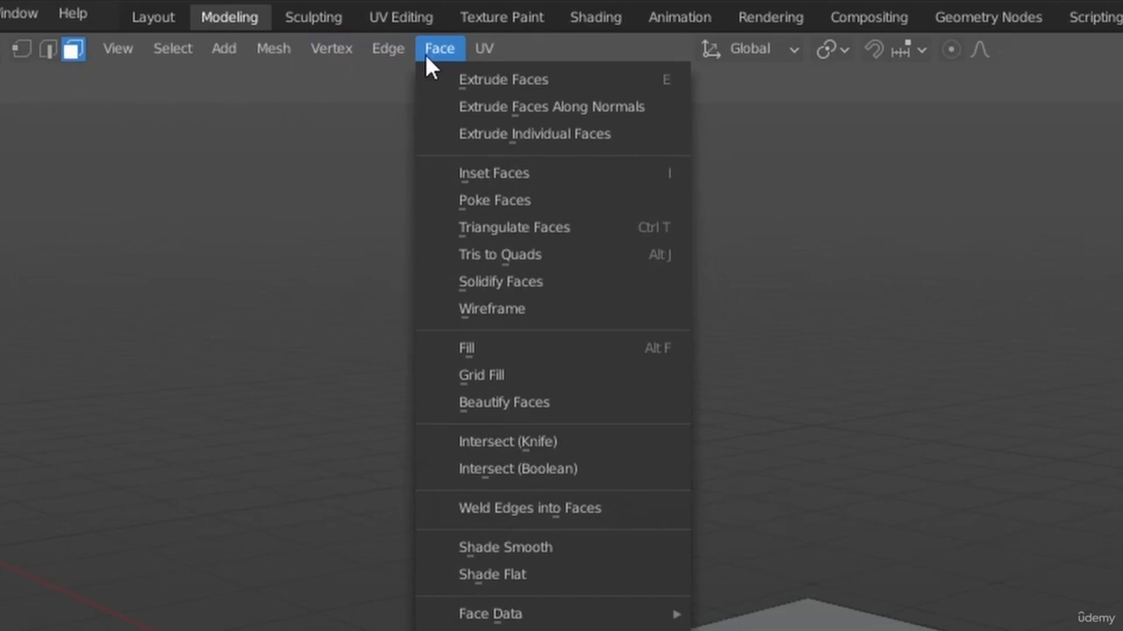
pyautogui.moveTo(347, 46)
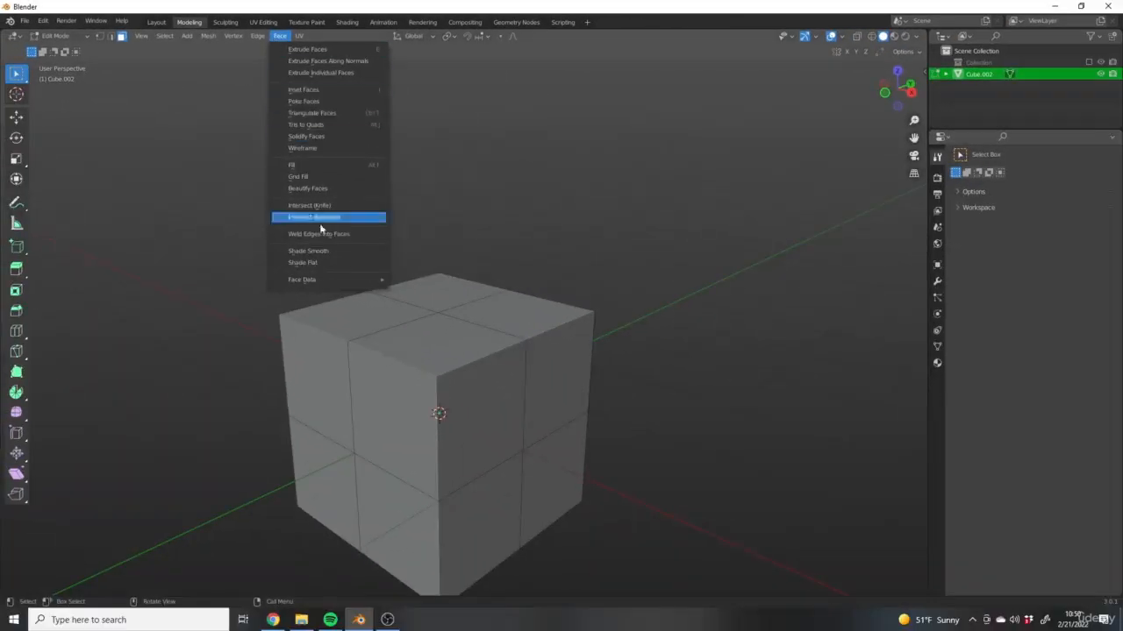
# Compare the context commands in vertex and edge select modes, trying Subdivide on edges with nothing selected.
pyautogui.keyDown('shift'); pyautogui.moveTo(393, 165); pyautogui.dragTo(369, 175, button='middle'); pyautogui.keyUp('shift')
pyautogui.hotkey('ctrl', 'z')
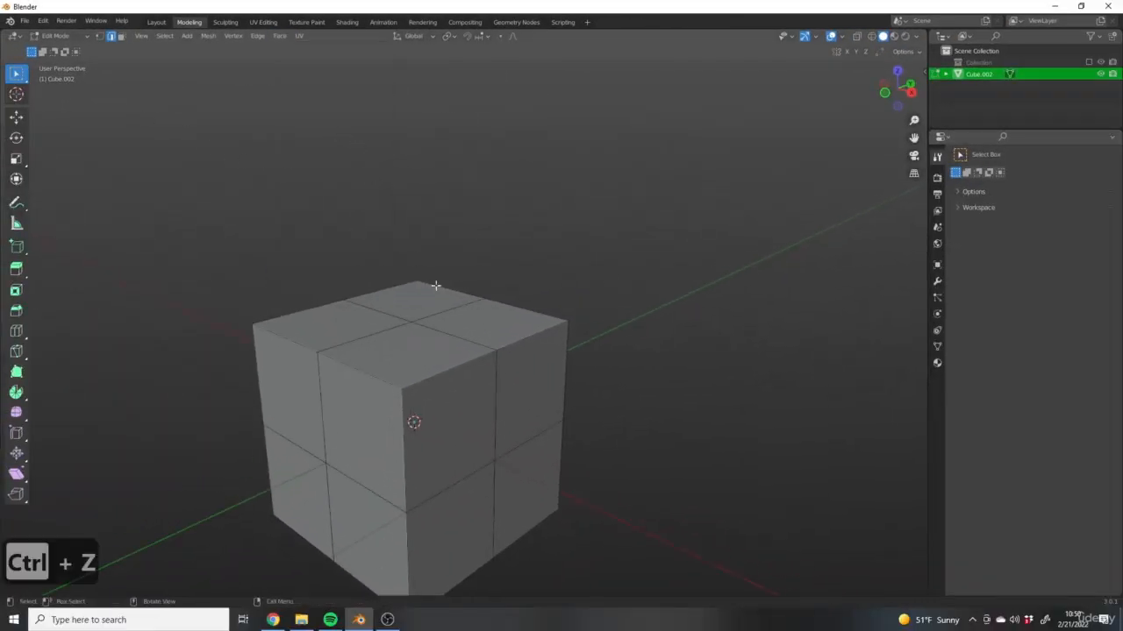
pyautogui.hotkey('ctrl', 'z')
pyautogui.moveTo(606, 325); pyautogui.dragTo(464, 248, button='middle')
pyautogui.rightClick(464, 248)
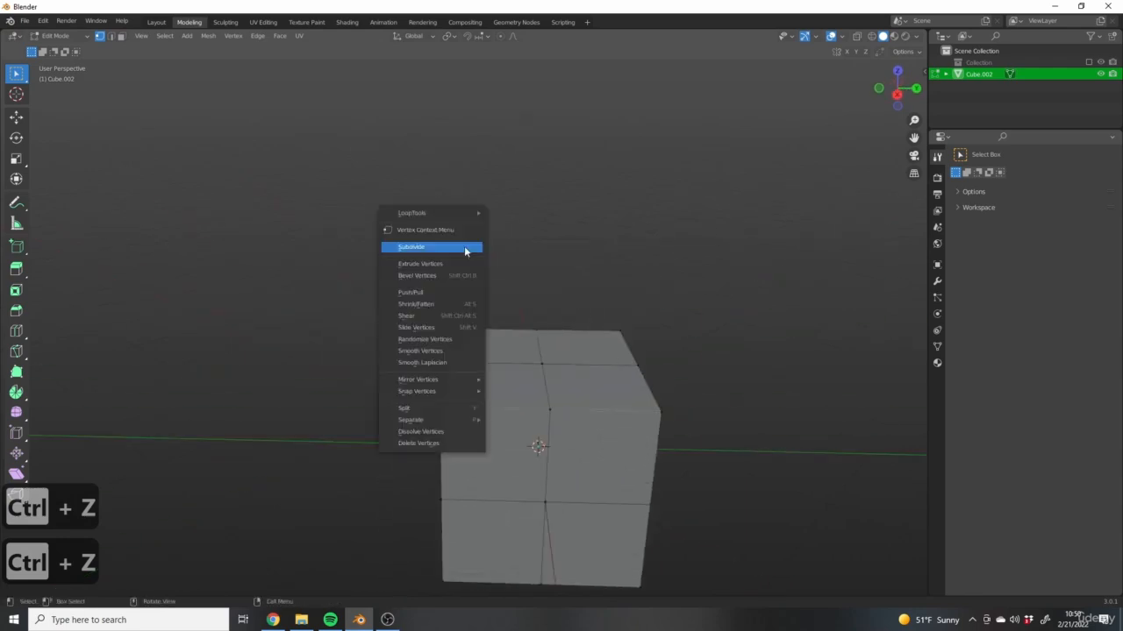
pyautogui.click(111, 36)
pyautogui.rightClick(558, 289)
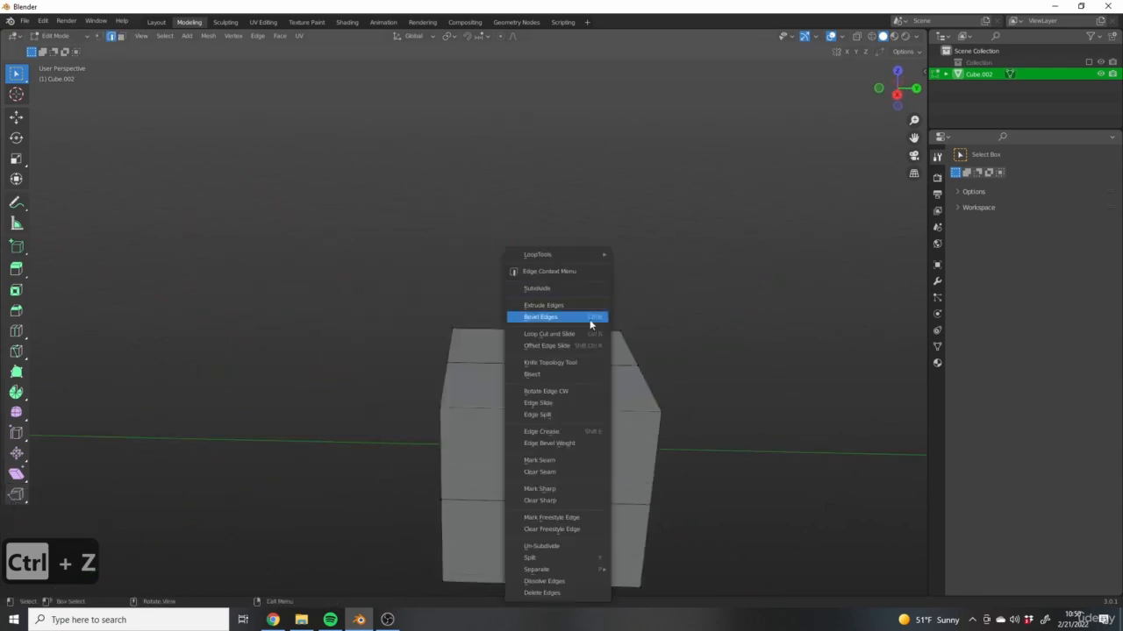
pyautogui.click(531, 290)
pyautogui.moveTo(509, 321); pyautogui.dragTo(553, 351, button='middle')
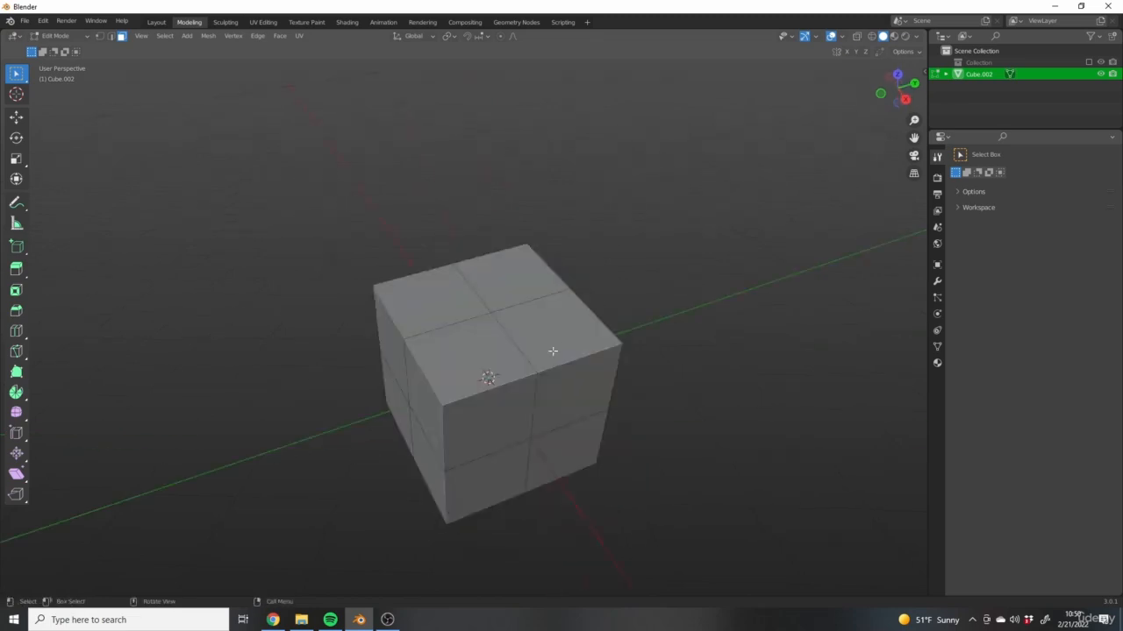
# Switch to vertex select mode and try Subdivide with no vertices selected.
pyautogui.scroll(2, 554, 351)
pyautogui.click(101, 37)
pyautogui.keyDown('shift'); pyautogui.moveTo(497, 299); pyautogui.dragTo(462, 285, button='middle'); pyautogui.keyUp('shift')
pyautogui.scroll(3, 462, 286)
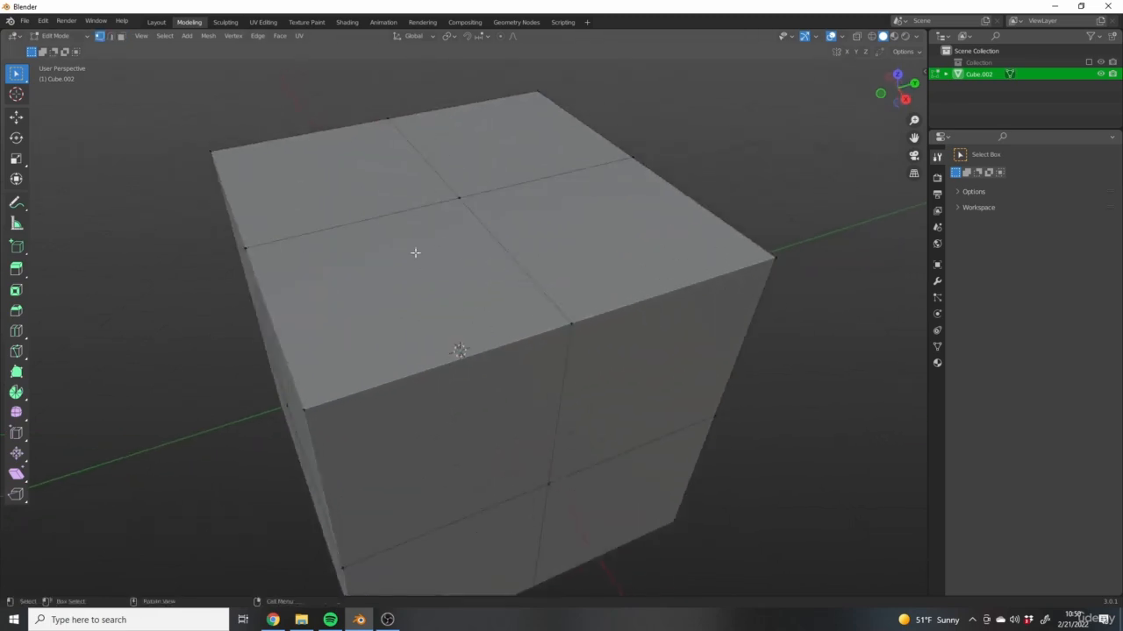
pyautogui.moveTo(413, 253); pyautogui.dragTo(509, 195, button='middle')
pyautogui.rightClick(488, 227)
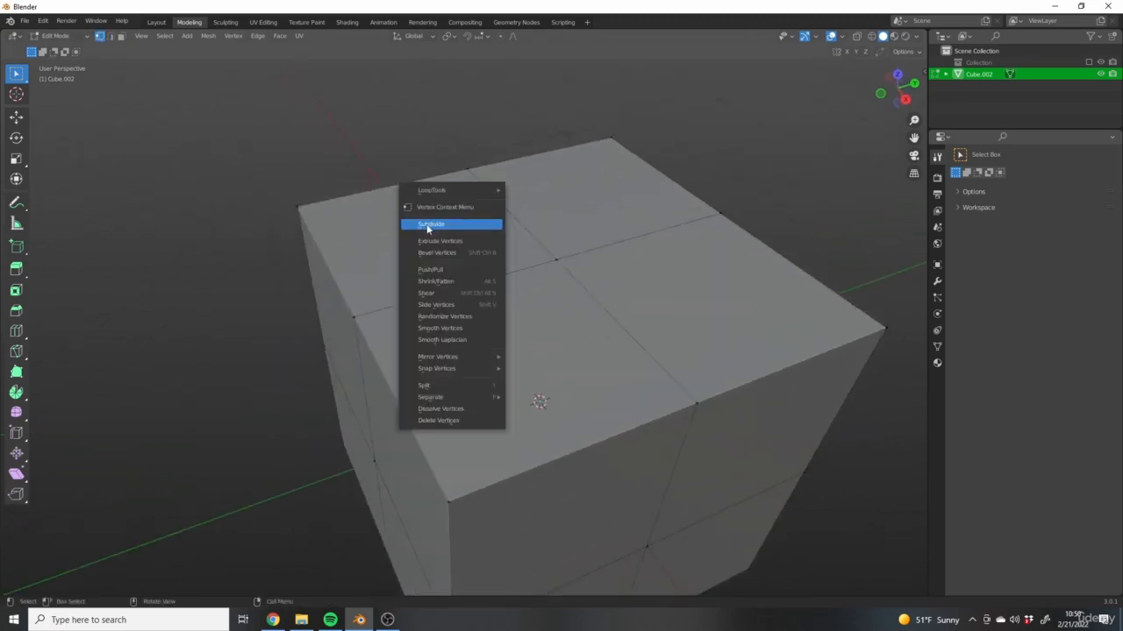
pyautogui.click(453, 224)
# Select the vertex at the centre of the cube's top face and apply Subdivide with one cut.
pyautogui.moveTo(539, 243); pyautogui.dragTo(589, 276)
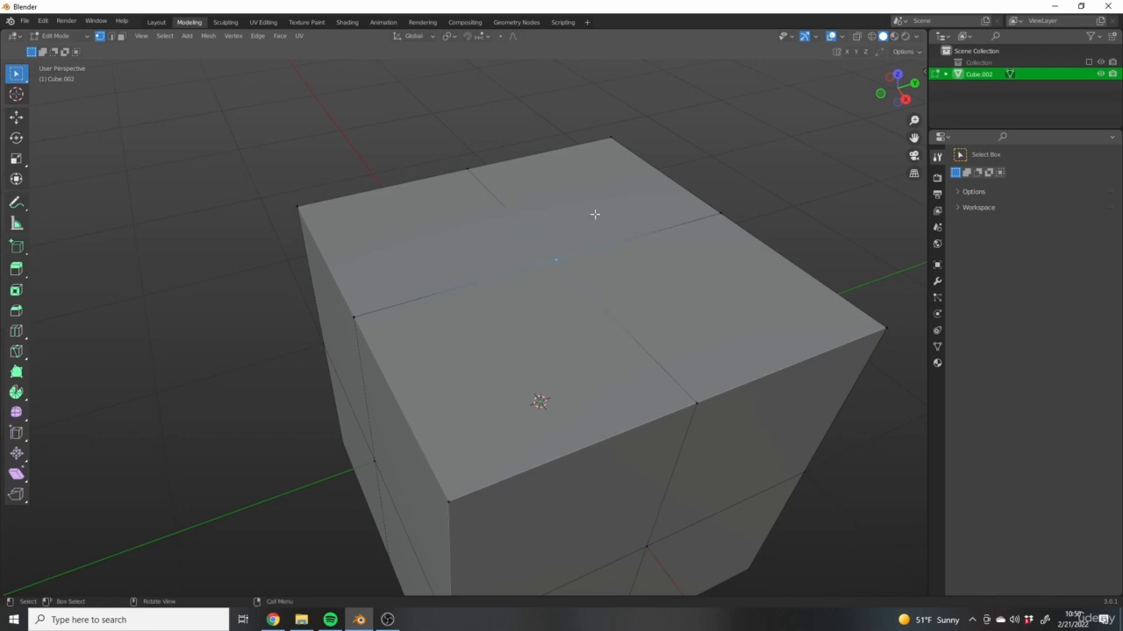
pyautogui.rightClick(575, 248)
pyautogui.click(507, 246)
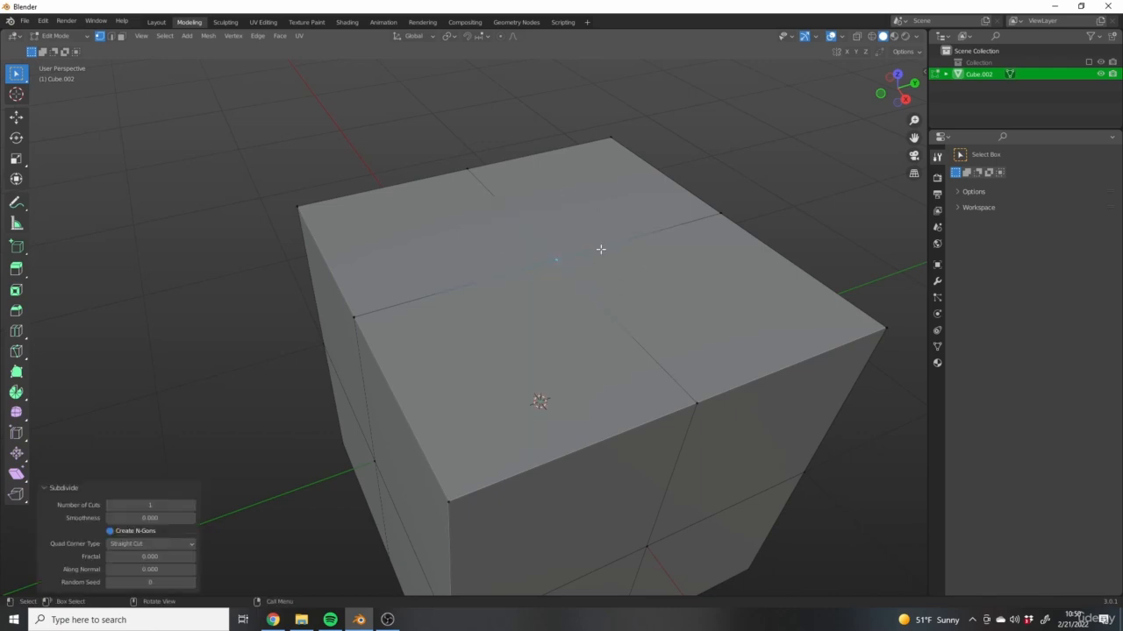
pyautogui.scroll(3, 654, 228)
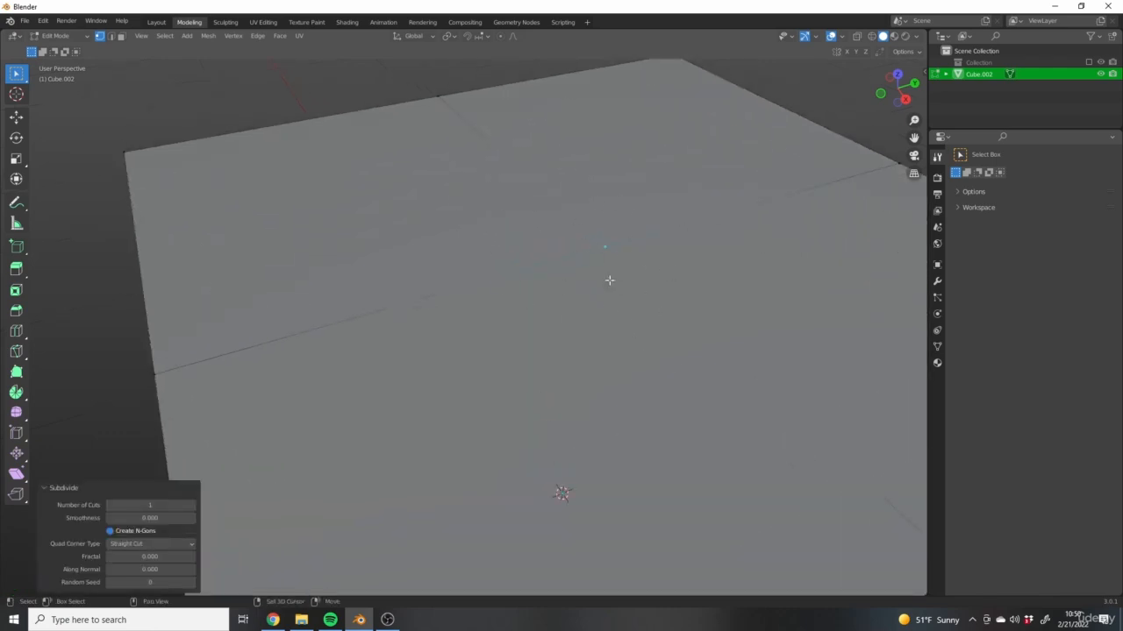
pyautogui.keyDown('shift'); pyautogui.moveTo(609, 281); pyautogui.dragTo(597, 332, button='middle'); pyautogui.keyUp('shift')
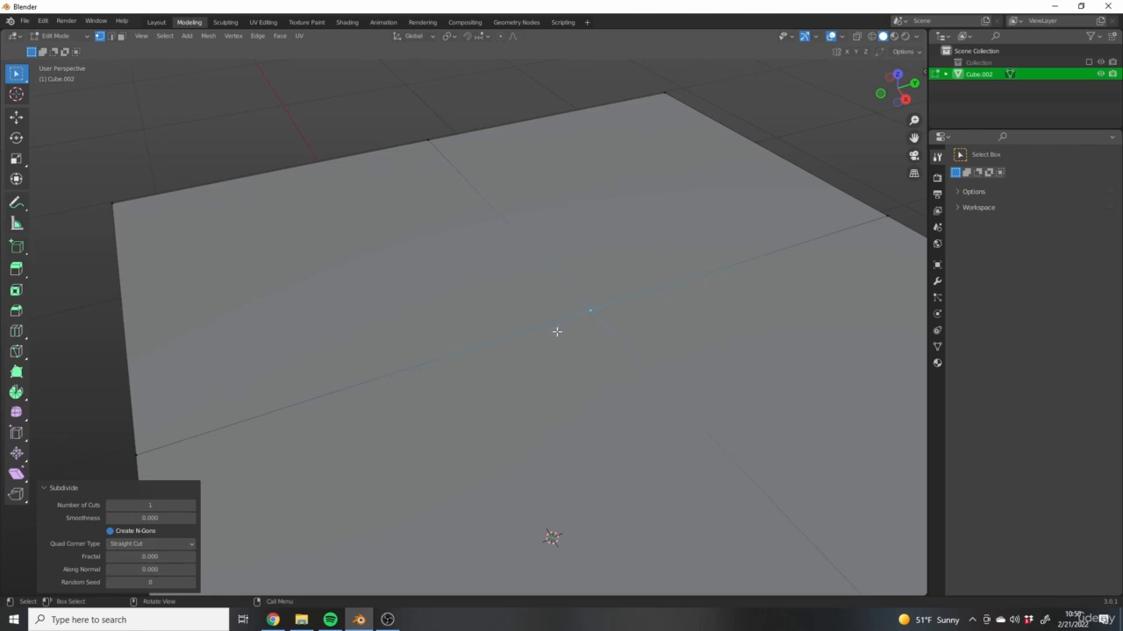
# Add two adjacent edge-midpoint vertices to the top face's selected centre vertex, try Subdivide with one cut, and undo it.
pyautogui.scroll(-10, 632, 379)
pyautogui.moveTo(696, 326); pyautogui.dragTo(729, 421, button='middle')
pyautogui.moveTo(506, 335); pyautogui.dragTo(534, 352, button='middle')
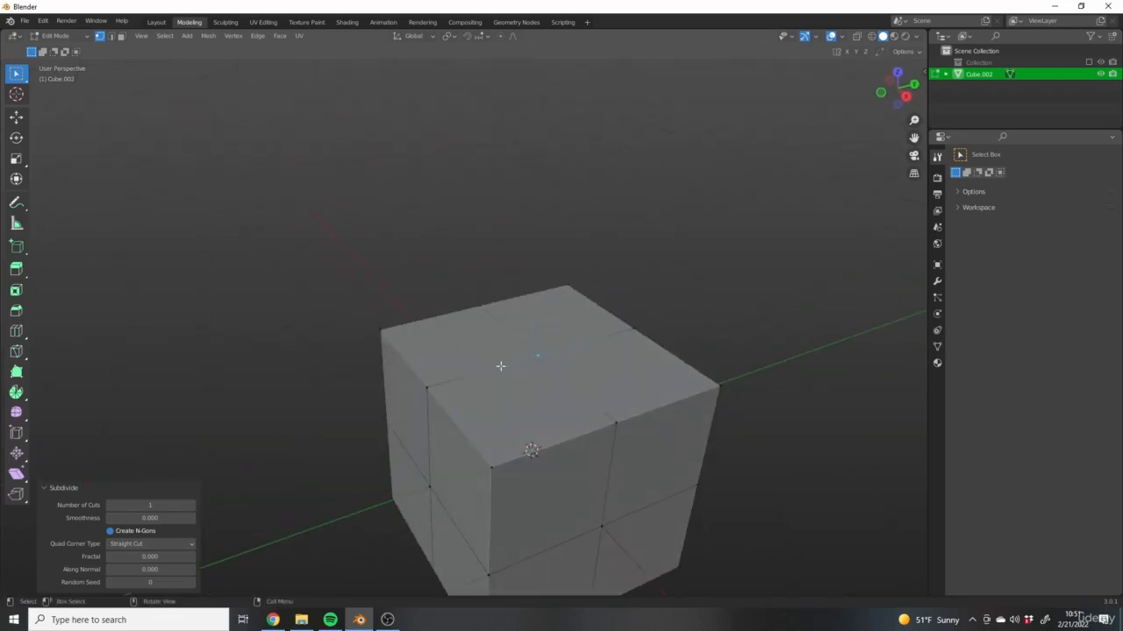
pyautogui.keyDown('shift'); pyautogui.click(427, 387); pyautogui.keyUp('shift')
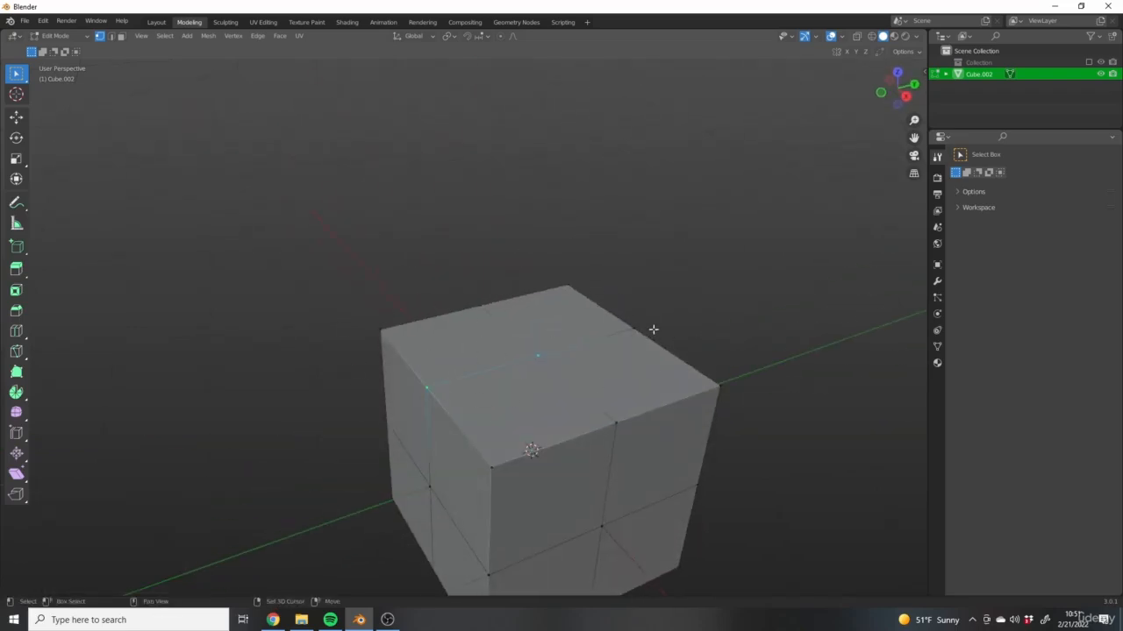
pyautogui.keyDown('shift'); pyautogui.click(616, 424); pyautogui.keyUp('shift')
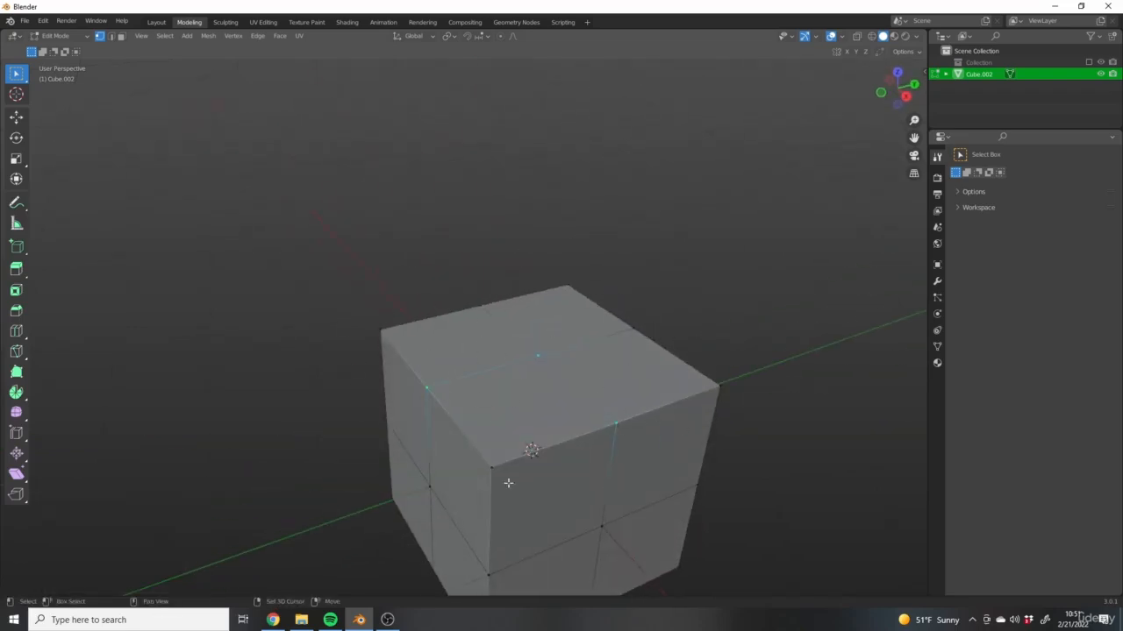
pyautogui.rightClick(554, 338)
pyautogui.rightClick(439, 336)
pyautogui.click(430, 343)
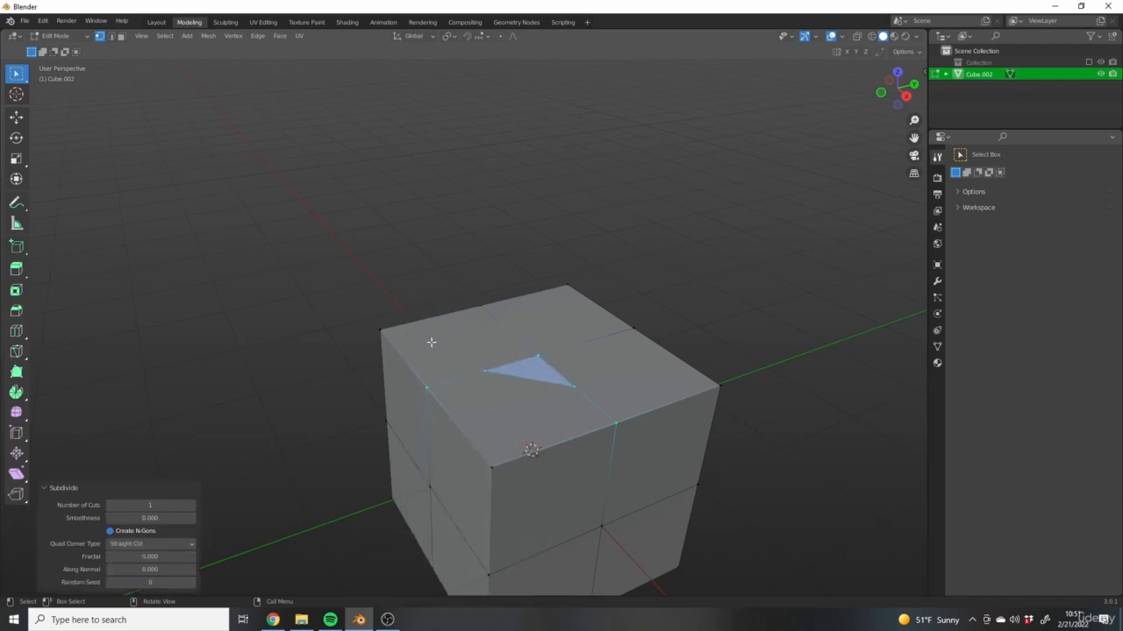
pyautogui.scroll(4, 570, 400)
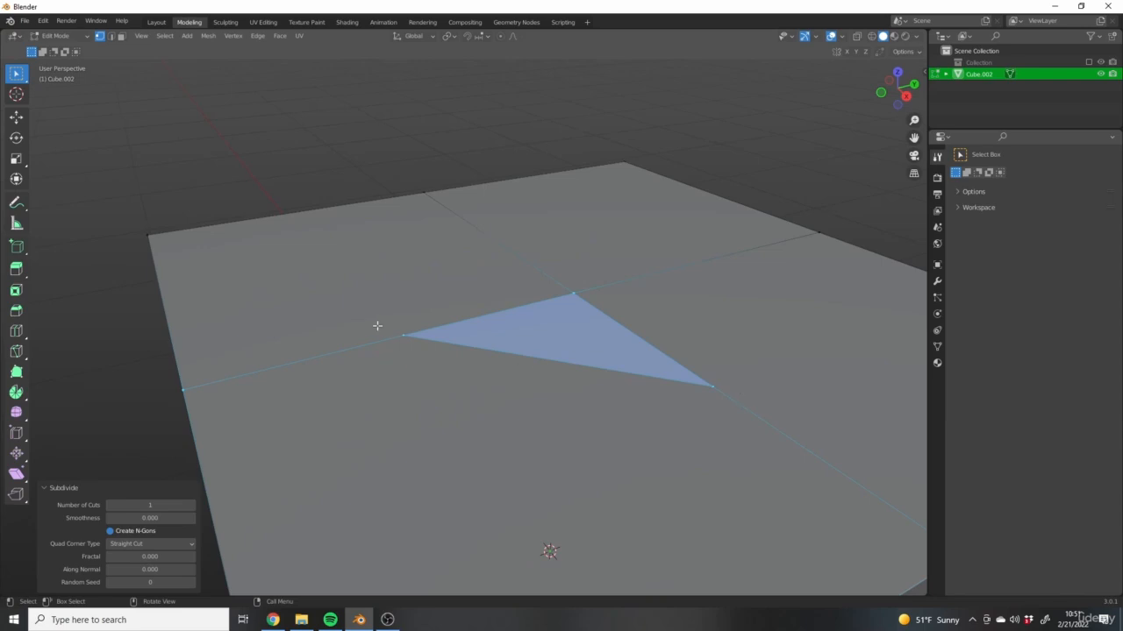
pyautogui.scroll(-5, 614, 377)
pyautogui.moveTo(639, 353); pyautogui.dragTo(731, 404, button='middle')
pyautogui.scroll(5, 646, 405)
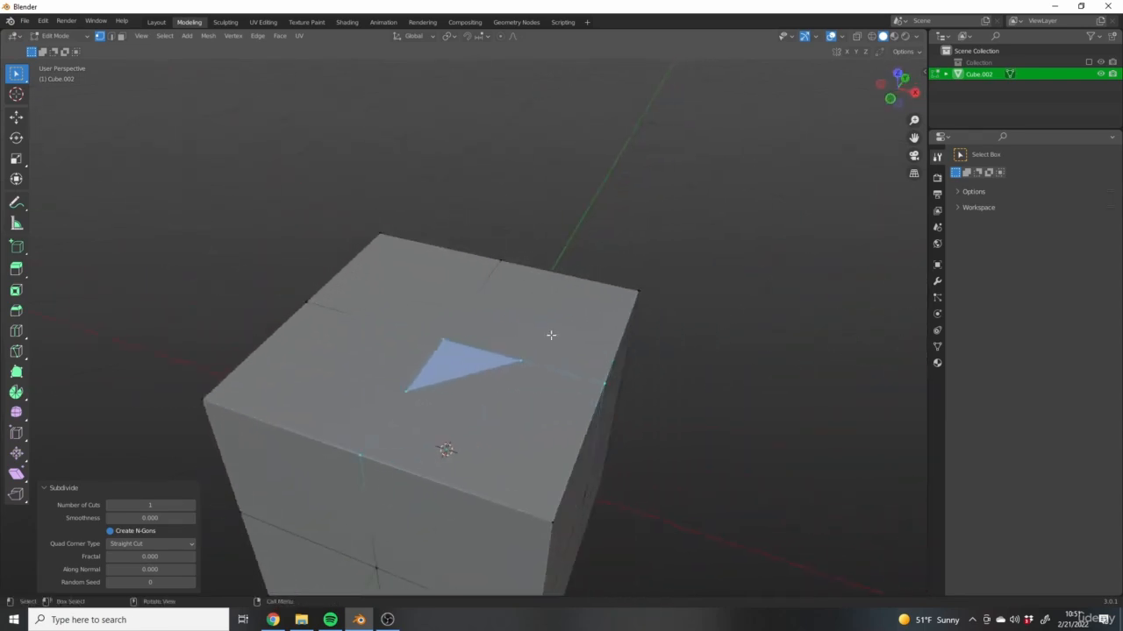
pyautogui.hotkey('ctrl', 'z')
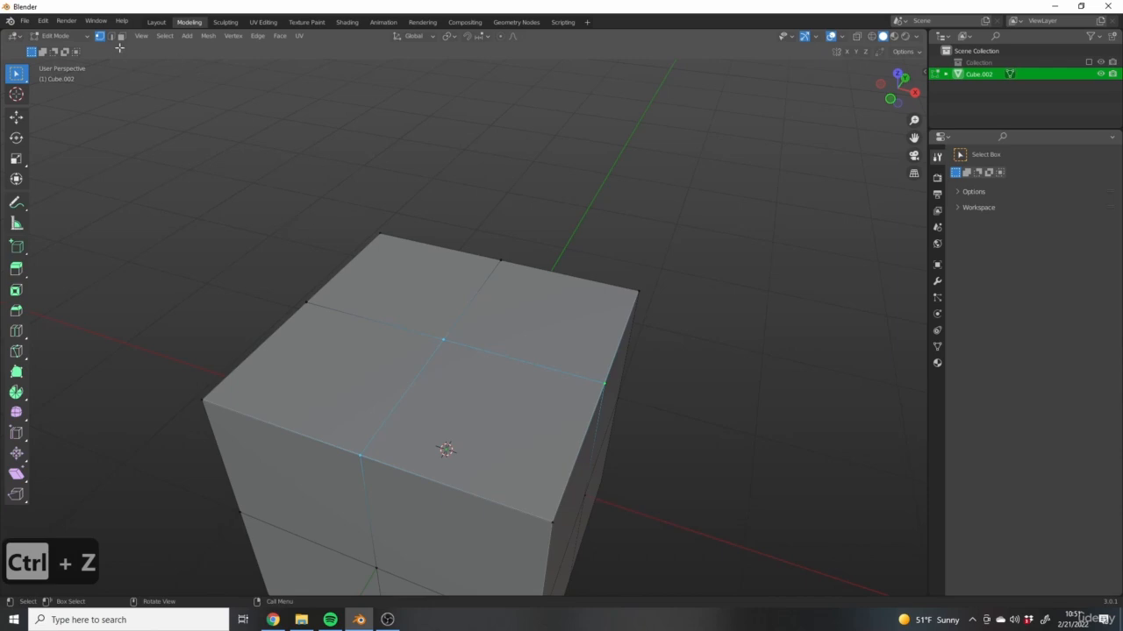
# Switch to edge select mode and review the context commands available for edges.
pyautogui.click(111, 36)
pyautogui.rightClick(495, 285)
pyautogui.rightClick(456, 386)
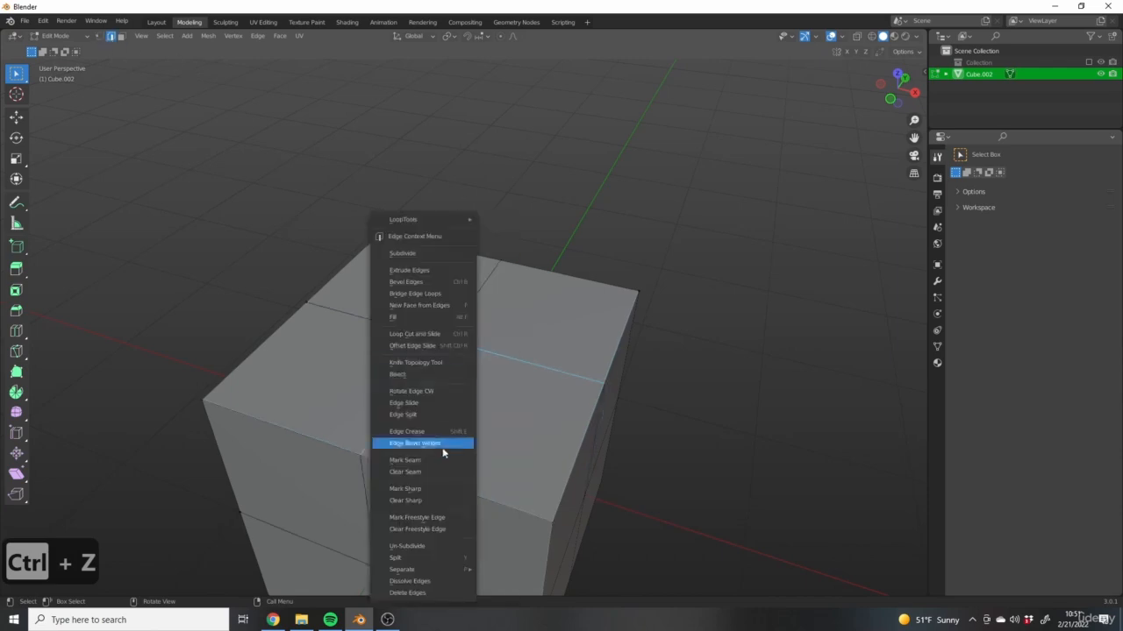
# In face select mode, select two adjacent quarters of the cube's top face and subdivide them with one cut.
pyautogui.click(121, 36)
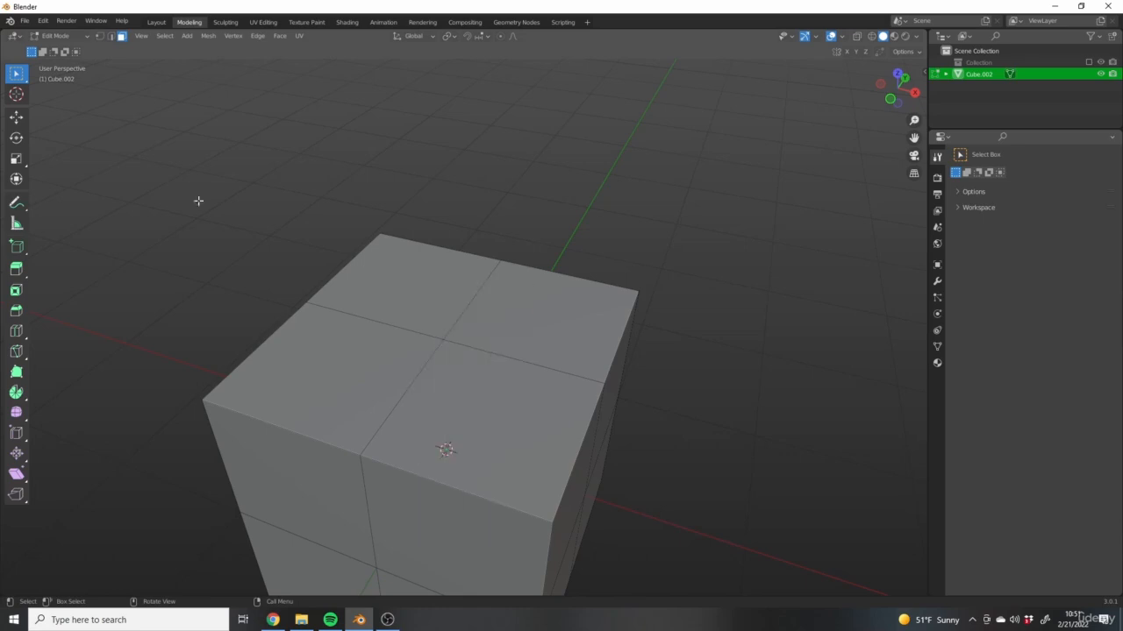
pyautogui.click(601, 337)
pyautogui.keyDown('shift'); pyautogui.click(501, 393); pyautogui.keyUp('shift')
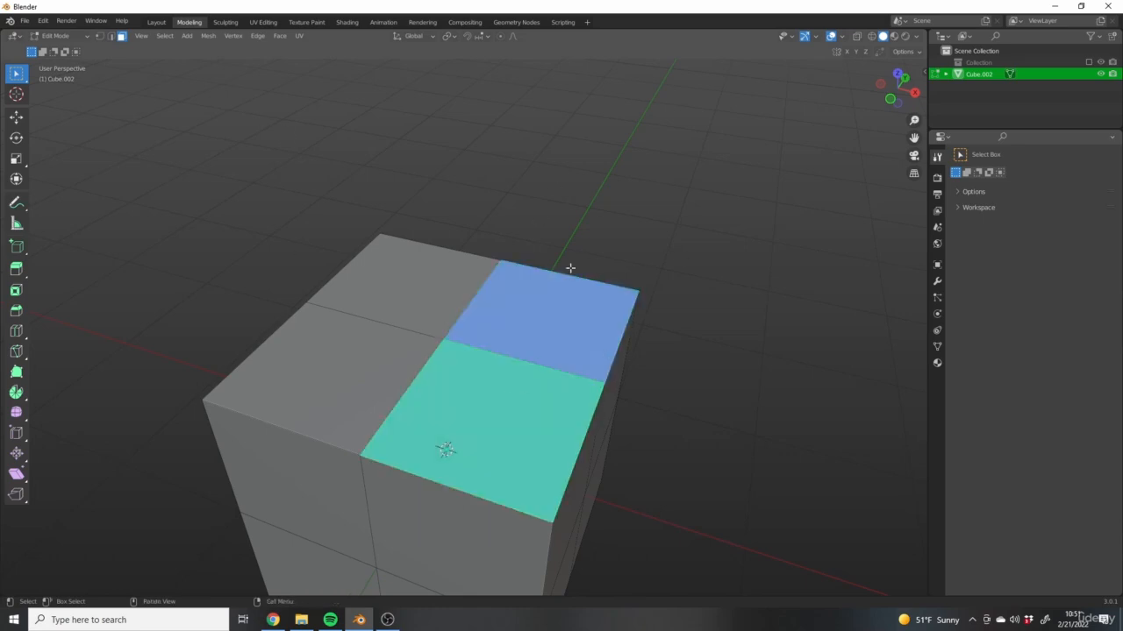
pyautogui.rightClick(434, 279)
pyautogui.click(414, 278)
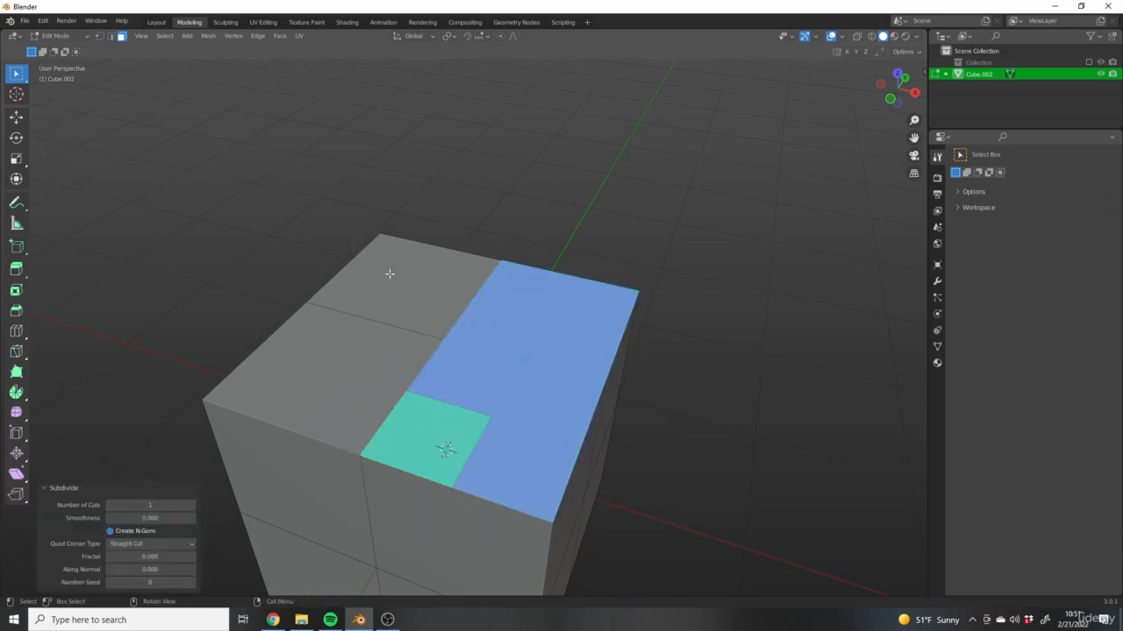
pyautogui.scroll(-5, 754, 334)
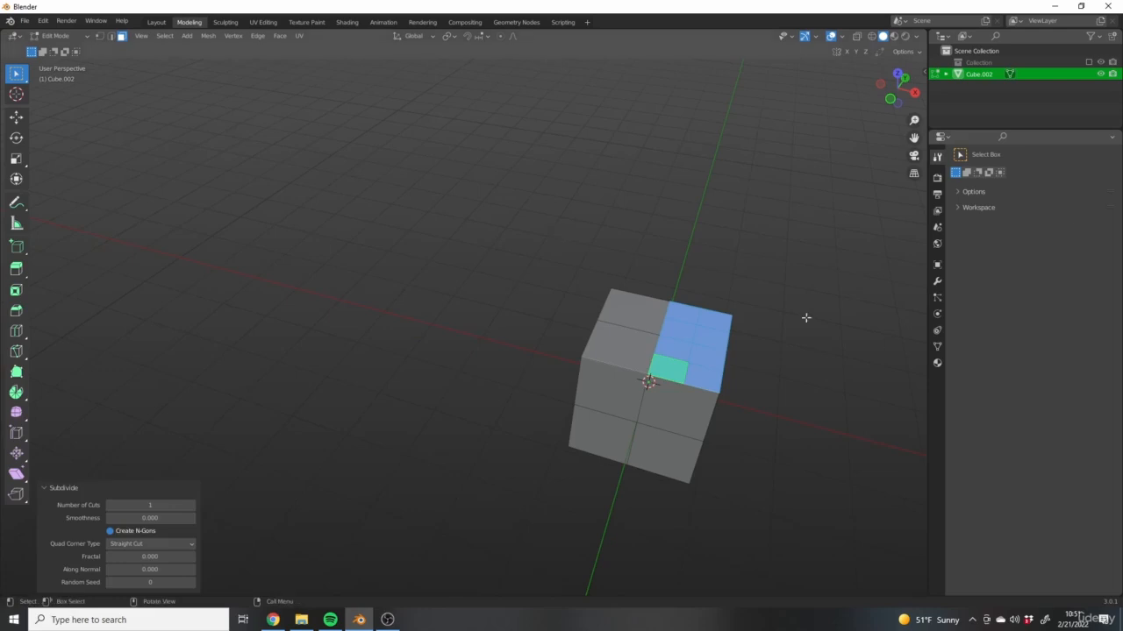
# Undo the partial face subdivision, select all of the cube's faces and subdivide them with one cut.
pyautogui.hotkey('ctrl', 'z')
pyautogui.hotkey('ctrl', 'z')
pyautogui.hotkey('ctrl', 'z')
pyautogui.press('a')
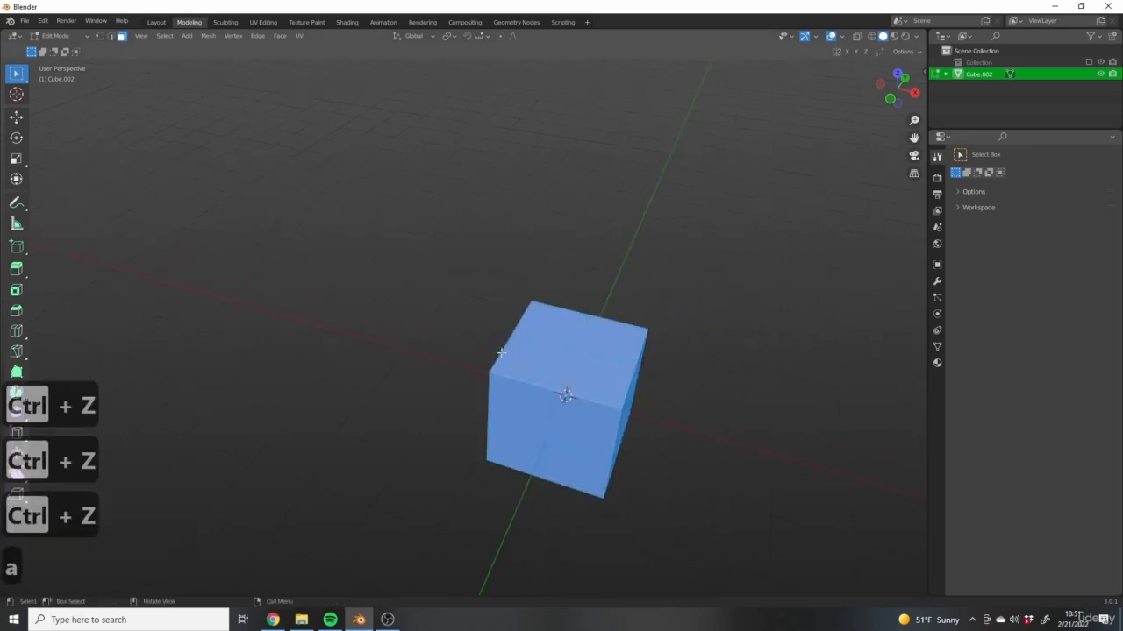
pyautogui.rightClick(661, 360)
pyautogui.rightClick(605, 356)
pyautogui.click(605, 356)
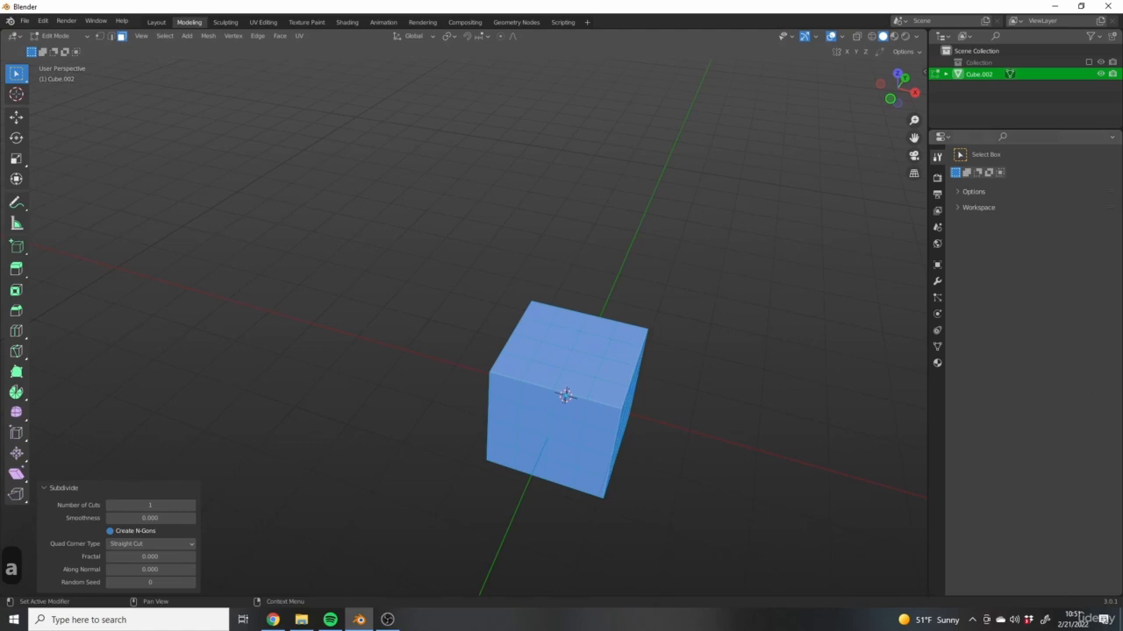
# Collapse and reopen the Subdivide settings, examine the cube's denser grid, and select a single top face.
pyautogui.click(44, 489)
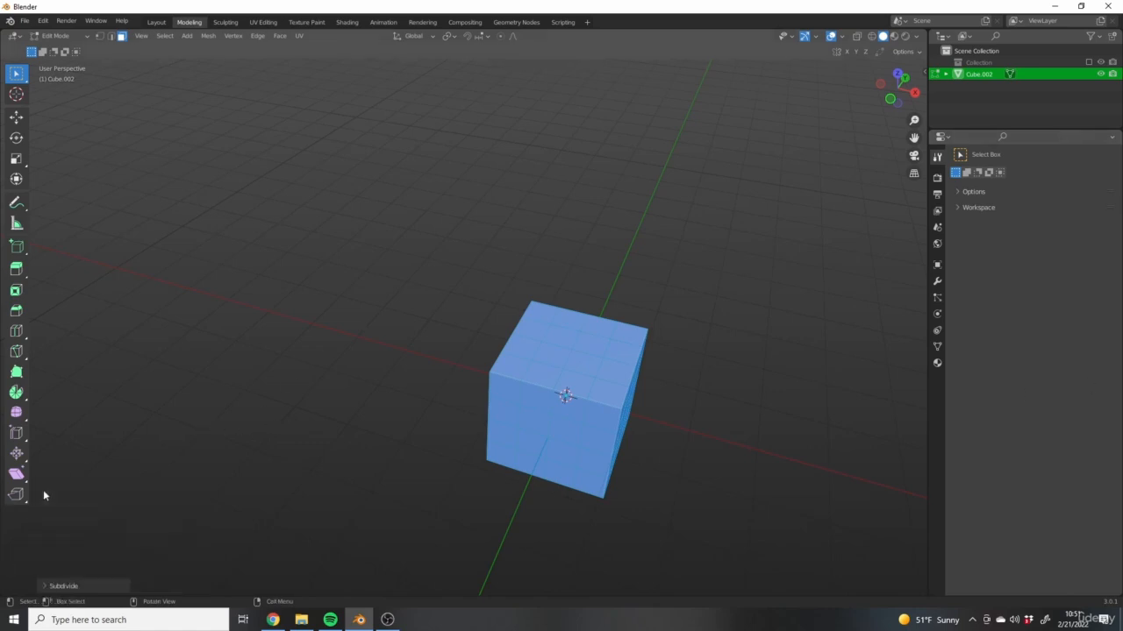
pyautogui.click(47, 588)
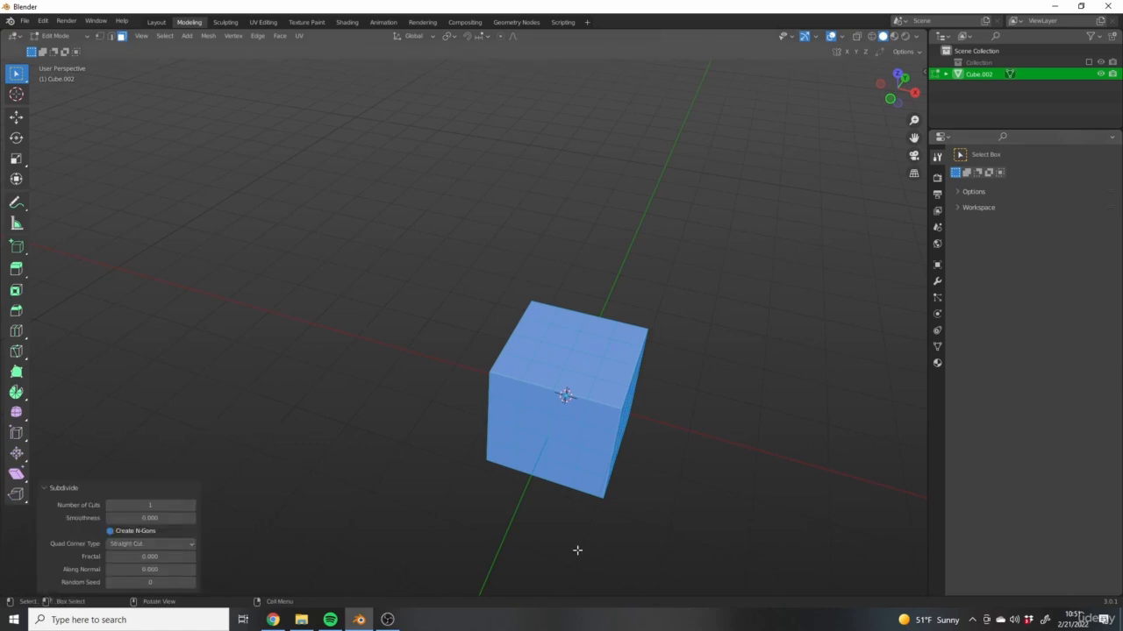
pyautogui.scroll(3, 108, 497)
pyautogui.keyDown('shift'); pyautogui.moveTo(559, 298); pyautogui.dragTo(208, 399, button='middle'); pyautogui.keyUp('shift')
pyautogui.moveTo(498, 404); pyautogui.dragTo(447, 460, button='middle')
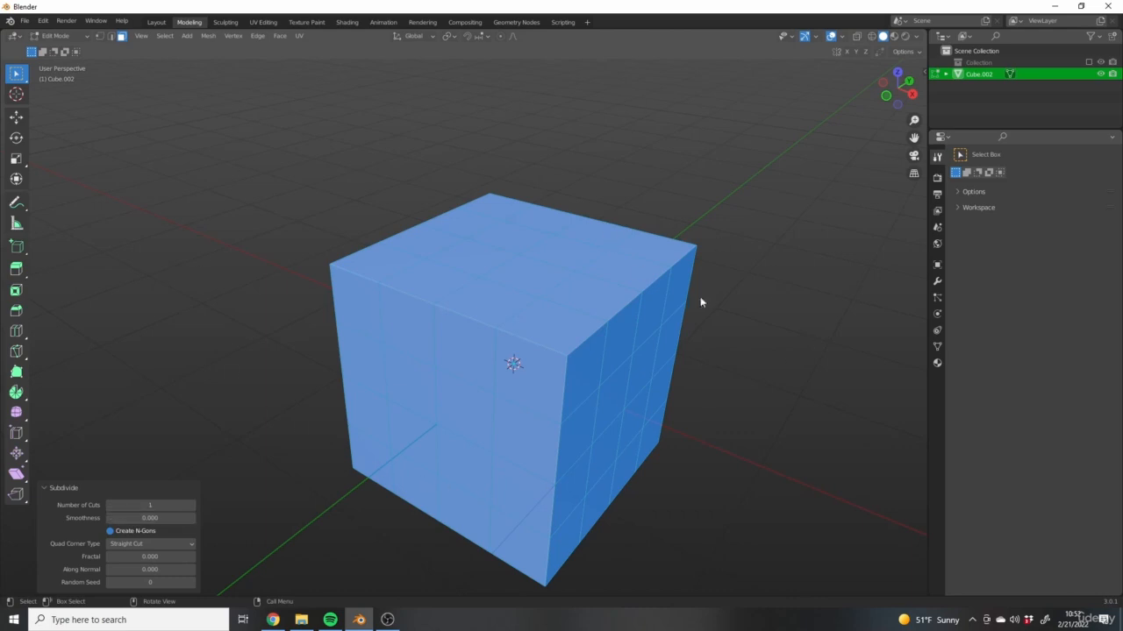
pyautogui.click(604, 260)
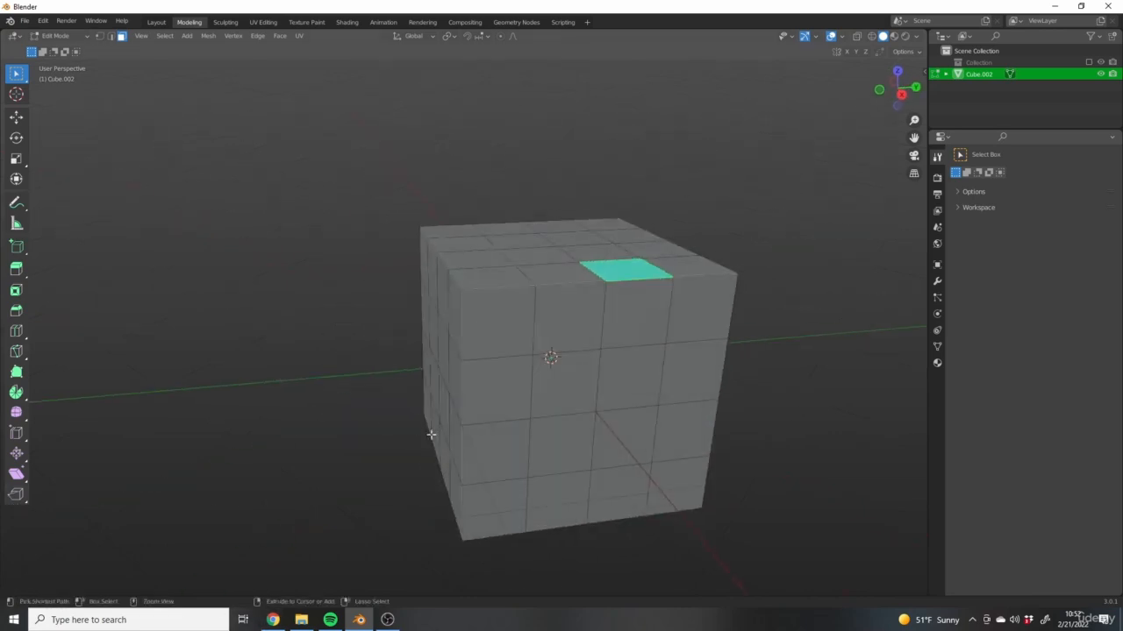
# Undo the recent subdivisions and selection changes until the cube has its earlier two-by-two grid in vertex select mode.
pyautogui.hotkey('ctrl', 'z')
pyautogui.hotkey('ctrl', 'z')
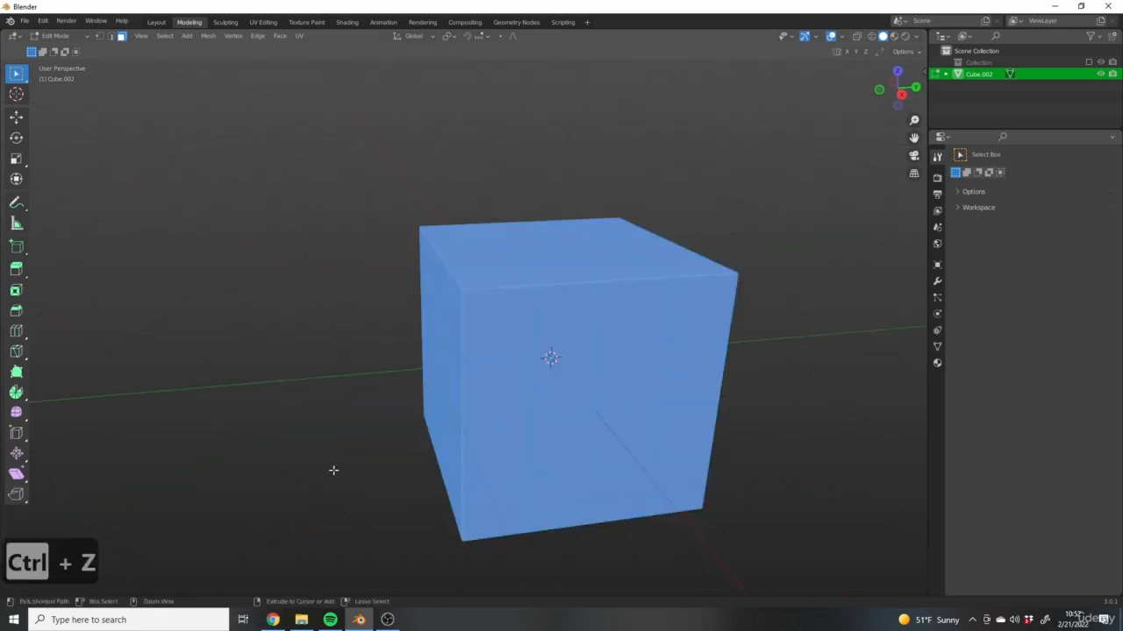
pyautogui.hotkey('ctrl', 'z')
pyautogui.hotkey('ctrl', 'z')
pyautogui.hotkey('ctrl', 'z')
pyautogui.hotkey('ctrl', 'z')
pyautogui.hotkey('ctrl', 'z')
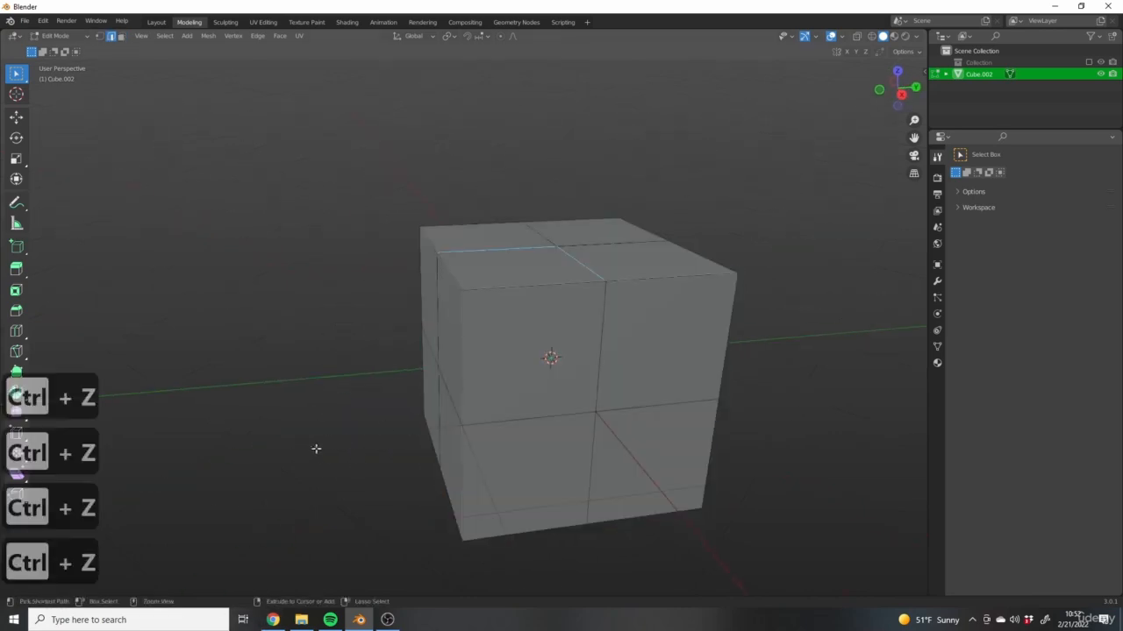
pyautogui.hotkey('ctrl', 'z')
pyautogui.hotkey('ctrl', 'z')
pyautogui.hotkey('ctrl', 'z')
pyautogui.hotkey('ctrl', 'z')
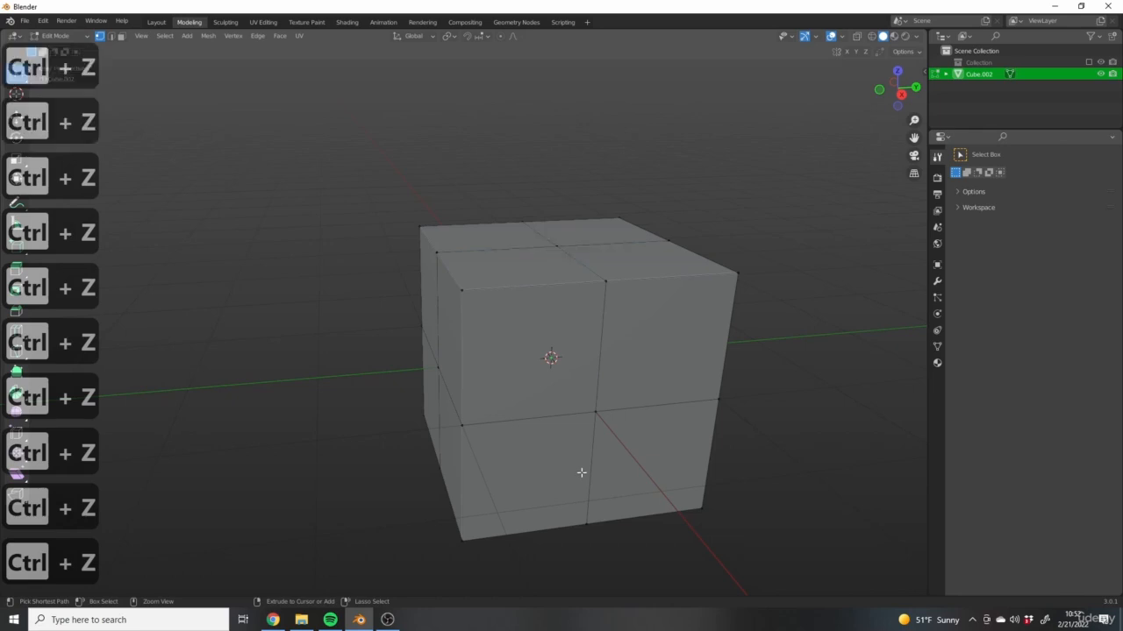
# In edge select mode, select the vertical edge loop through the middle of the cube's front face and delete it as an edge loop.
pyautogui.click(110, 36)
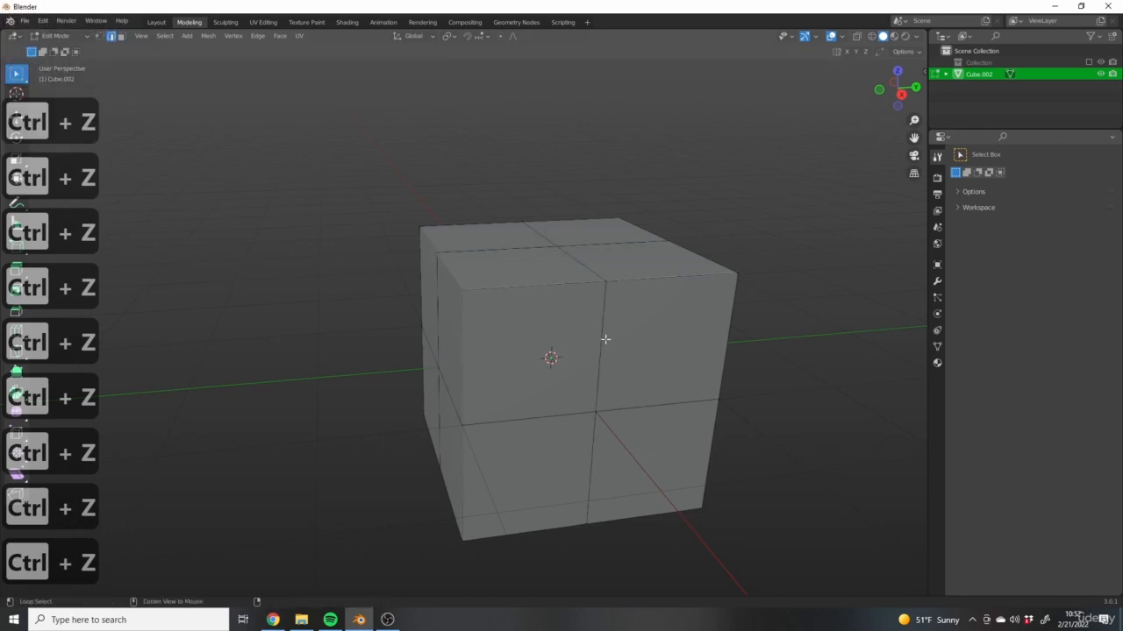
pyautogui.click(602, 386)
pyautogui.rightClick(575, 397)
pyautogui.click(576, 391)
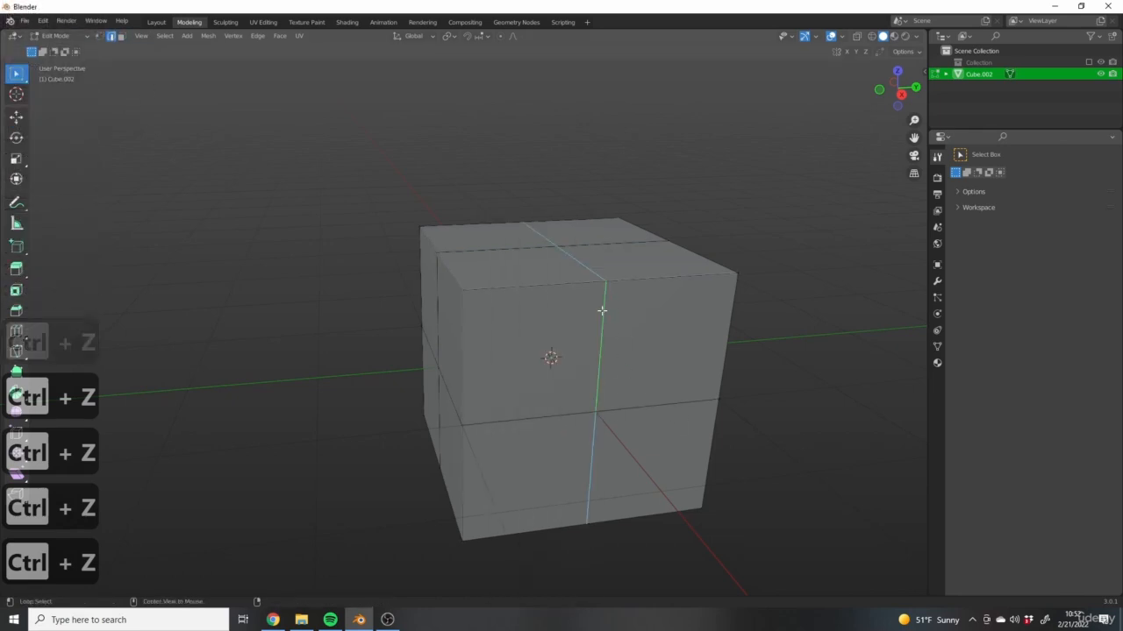
pyautogui.rightClick(569, 392)
pyautogui.press('x')
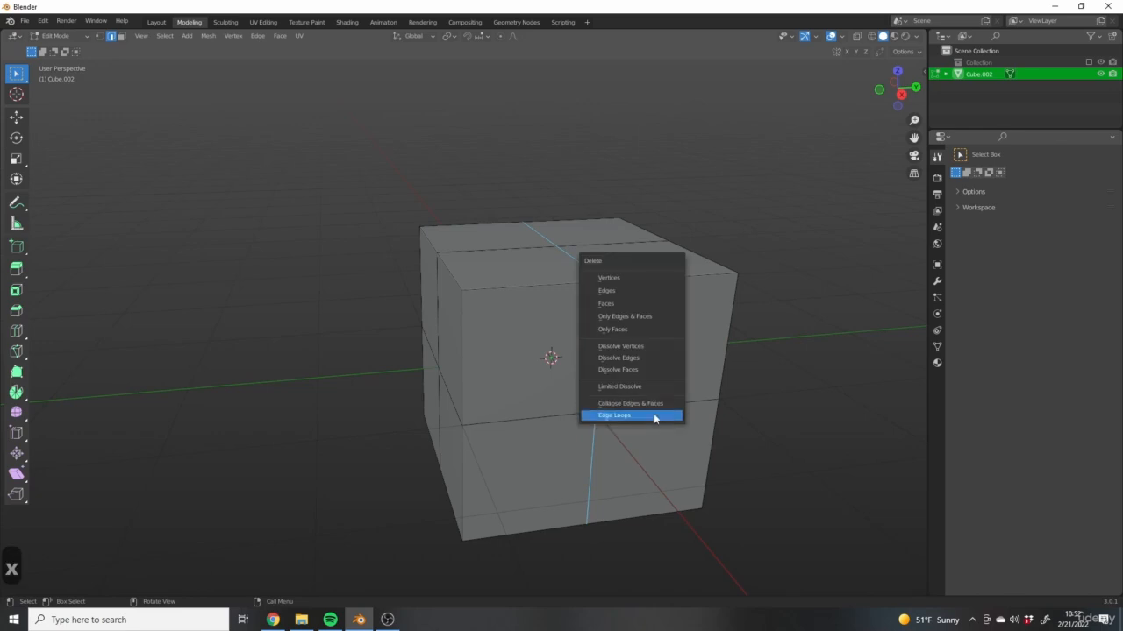
pyautogui.click(614, 418)
pyautogui.moveTo(469, 391); pyautogui.dragTo(492, 392, button='middle')
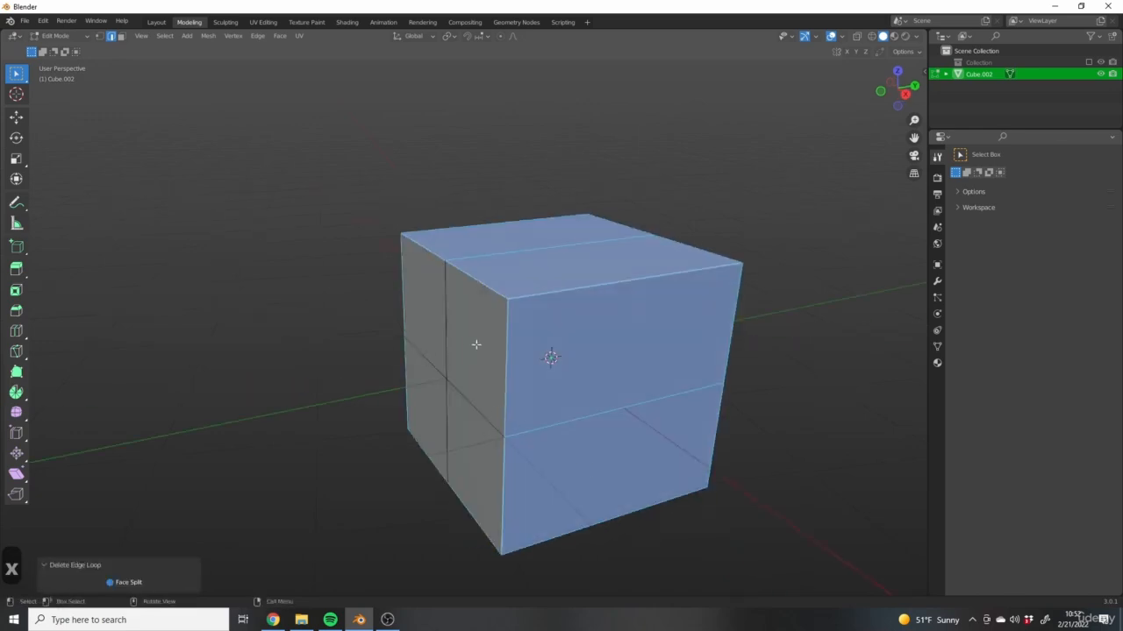
# Delete the cube's two remaining middle edge loops, one vertical and one horizontal, with the Edge Loops option.
pyautogui.keyDown('alt'); pyautogui.click(447, 339); pyautogui.keyUp('alt')
pyautogui.press('x')
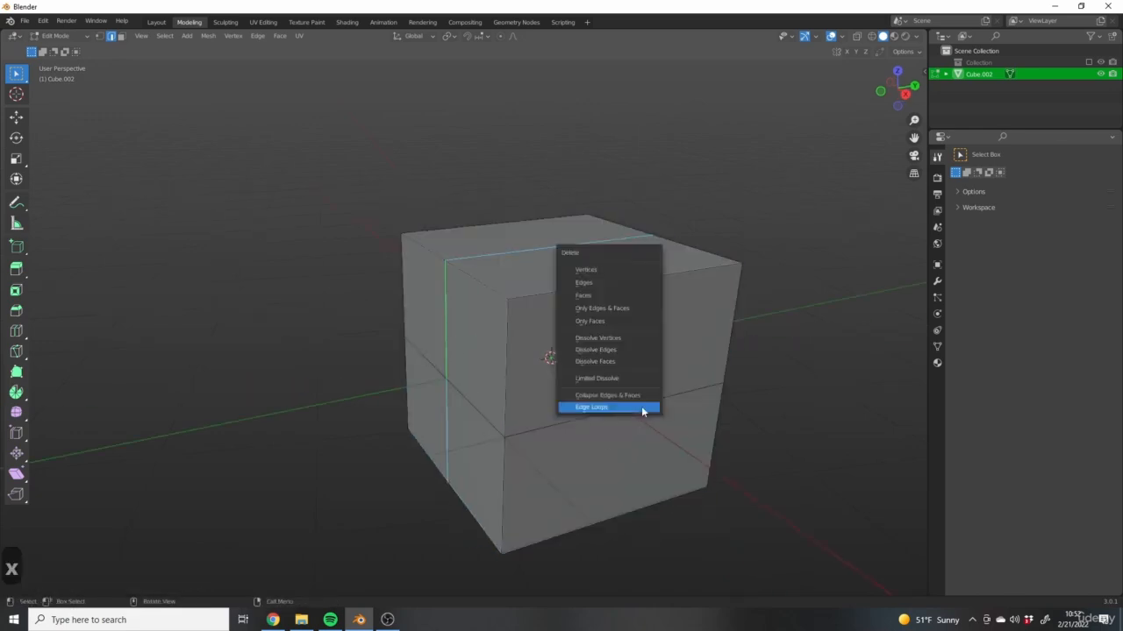
pyautogui.click(641, 406)
pyautogui.keyDown('alt'); pyautogui.click(601, 416); pyautogui.keyUp('alt')
pyautogui.press('x')
pyautogui.click(663, 433)
pyautogui.keyDown('shift'); pyautogui.moveTo(723, 484); pyautogui.dragTo(686, 516, button='middle'); pyautogui.keyUp('shift')
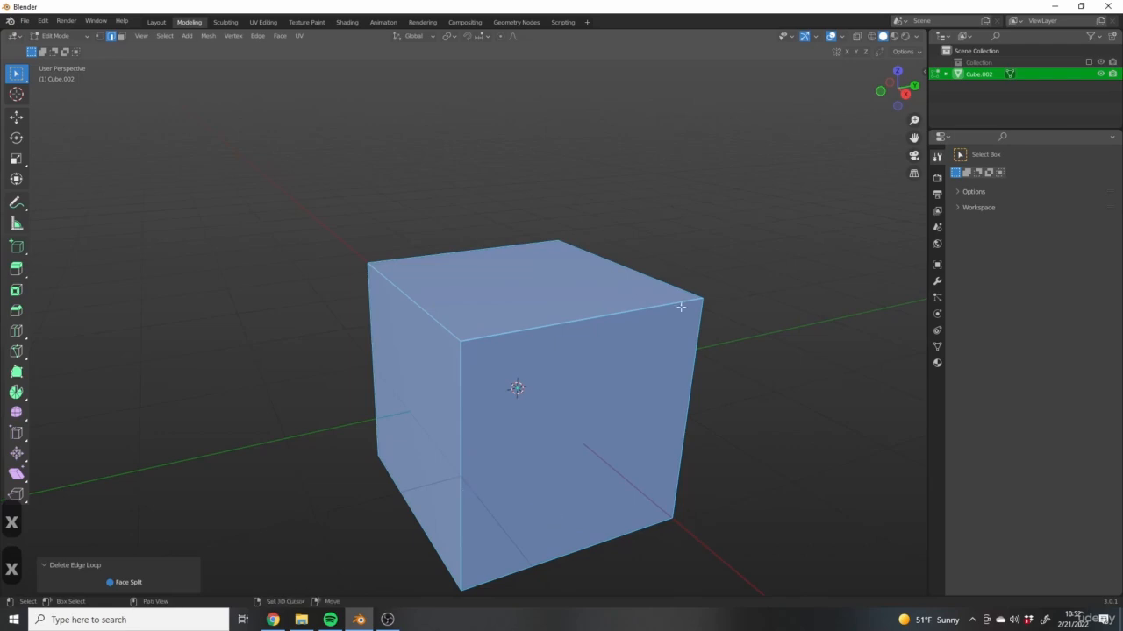
pyautogui.keyDown('shift'); pyautogui.moveTo(679, 304); pyautogui.dragTo(665, 311, button='middle'); pyautogui.keyUp('shift')
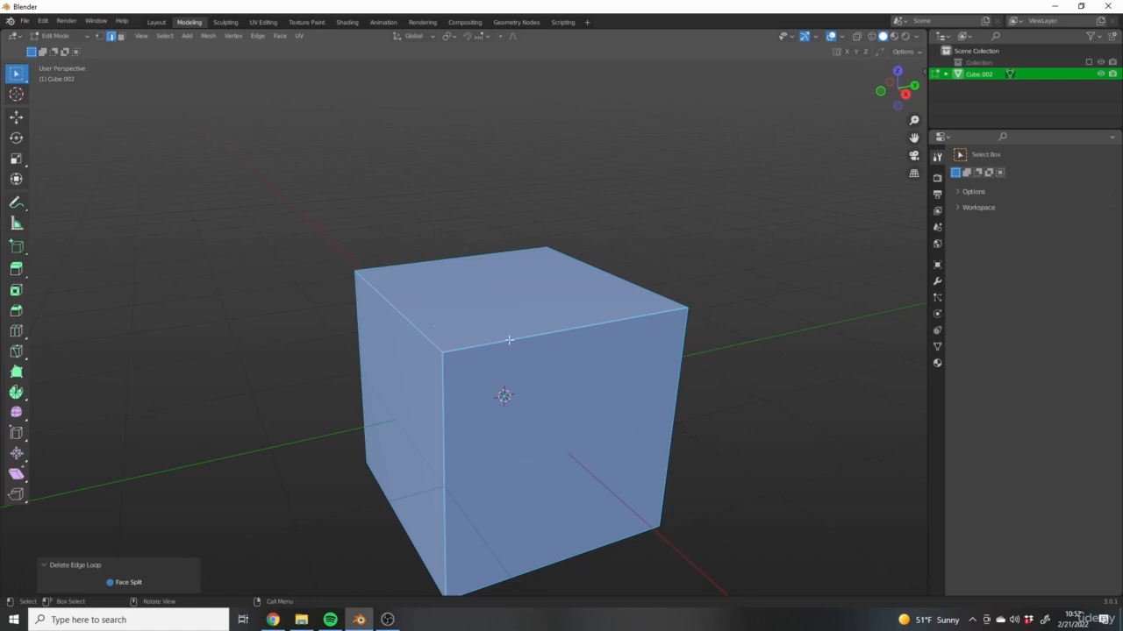
# Subdivide the entire selected cube with the Number of Cuts set to 5.
pyautogui.rightClick(474, 254)
pyautogui.click(460, 254)
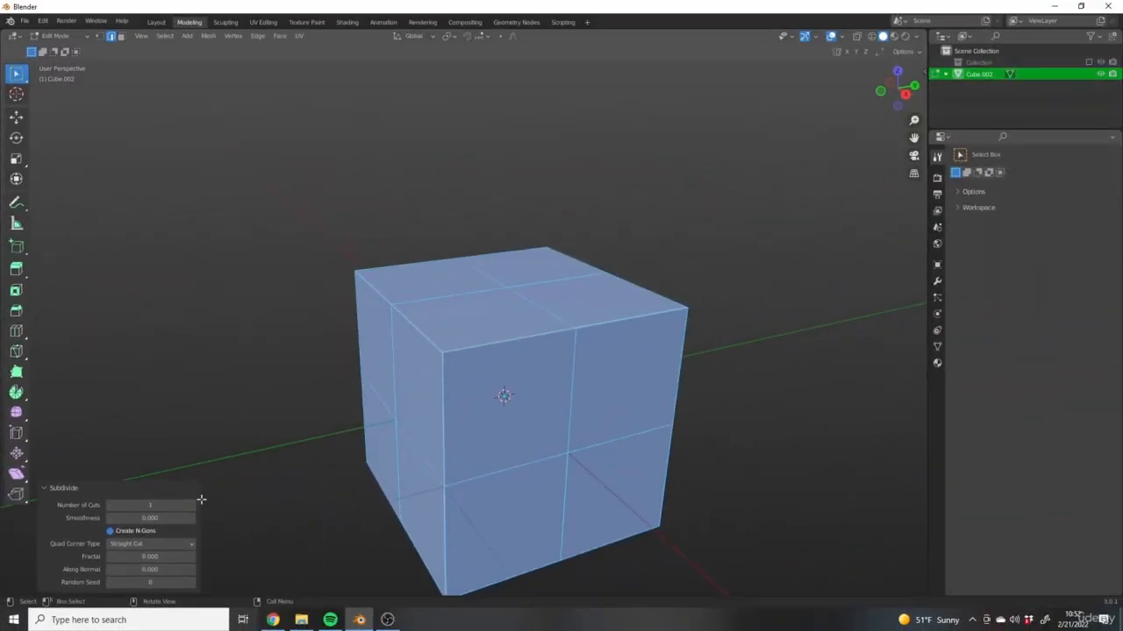
pyautogui.click(191, 505)
pyautogui.click(192, 505)
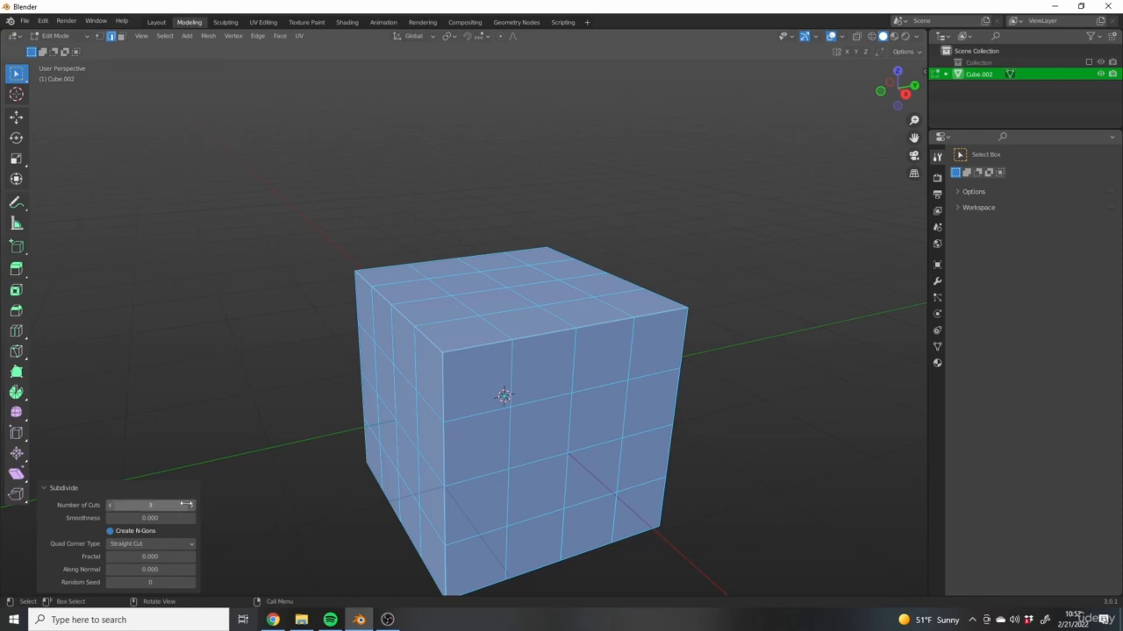
pyautogui.click(191, 506)
pyautogui.click(192, 506)
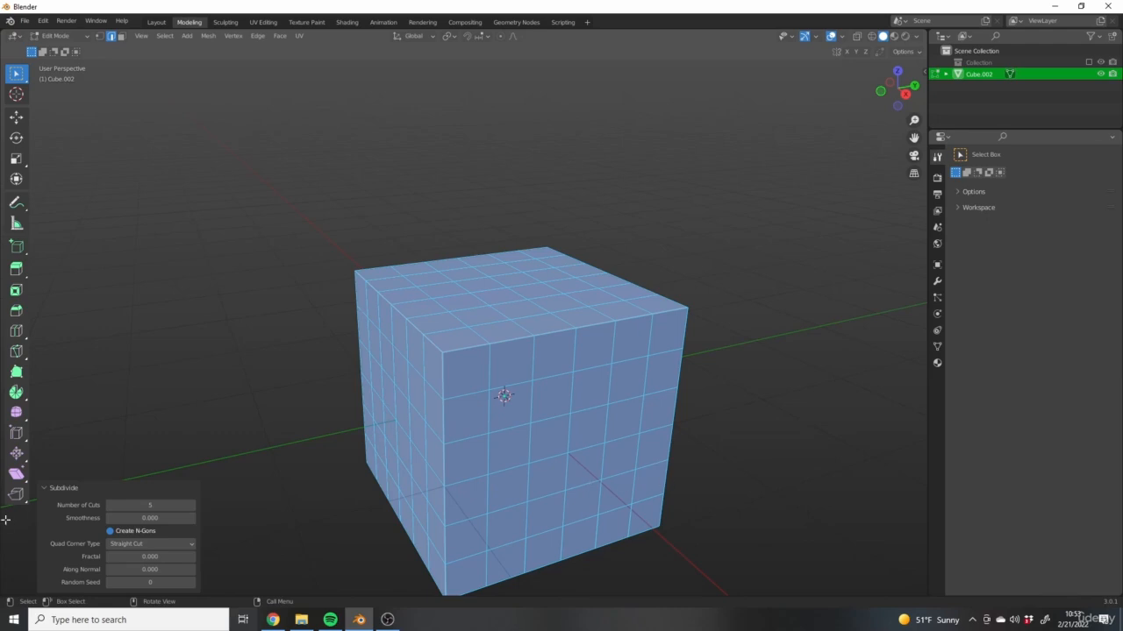
# Set the subdivision's Smoothness to 1.000 to round the cube into a sphere, and deselect the mesh.
pyautogui.moveTo(139, 518); pyautogui.dragTo(226, 518)
pyautogui.scroll(-2, 568, 348)
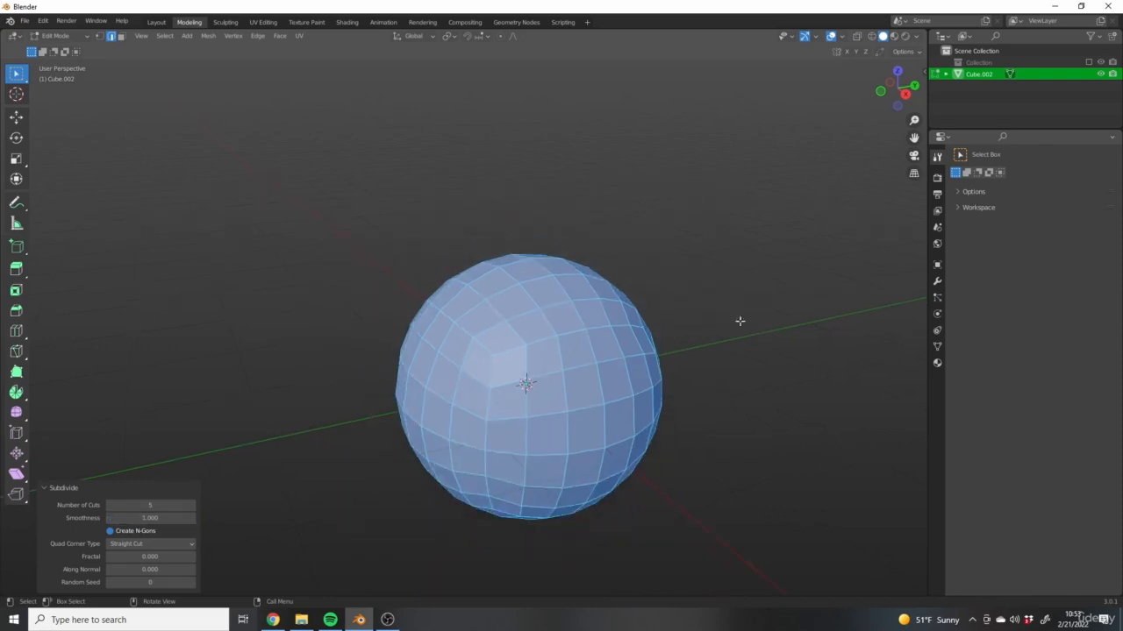
pyautogui.scroll(-3, 702, 279)
pyautogui.moveTo(842, 254); pyautogui.dragTo(780, 271, button='middle')
pyautogui.click(738, 259)
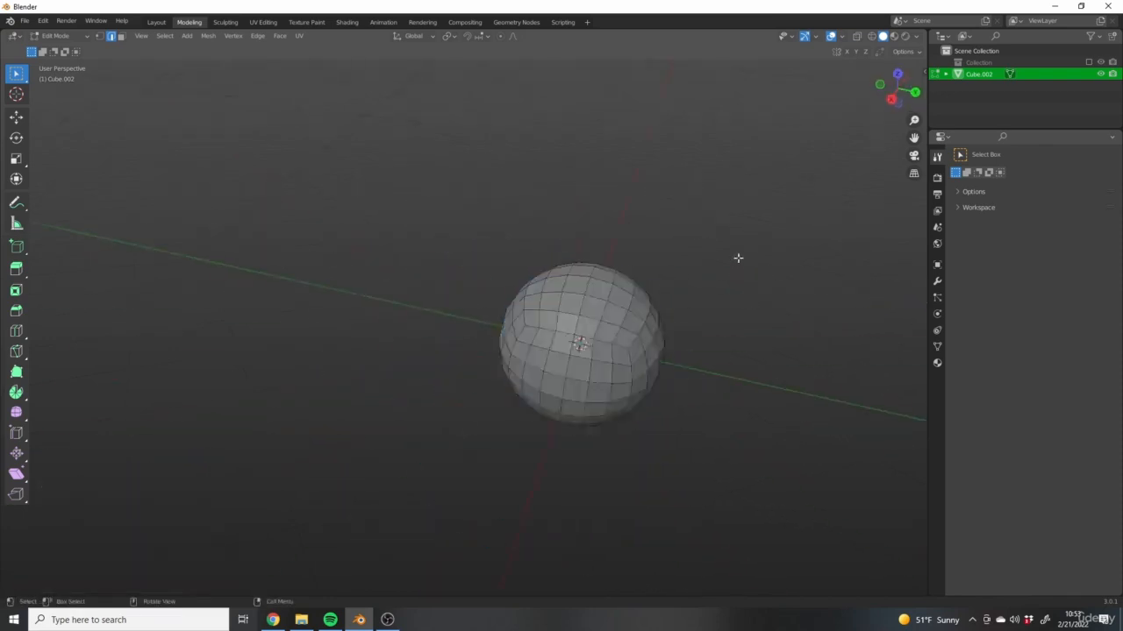
# Examine the rounded mesh's face layout from several sides, both close up and farther away.
pyautogui.scroll(3, 699, 268)
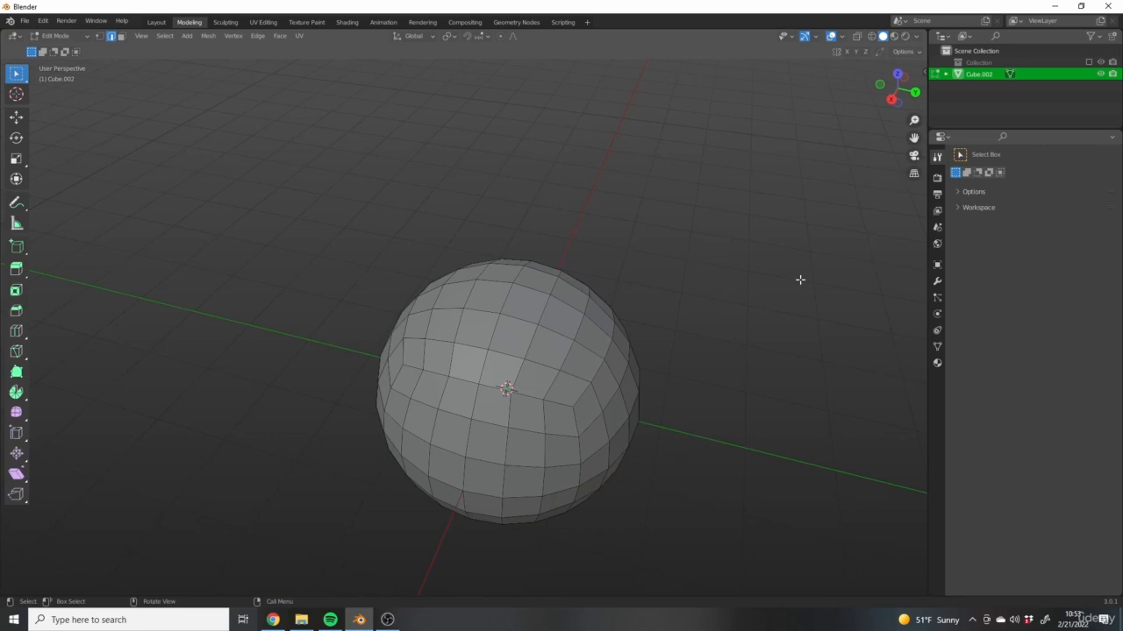
pyautogui.moveTo(799, 279); pyautogui.dragTo(624, 289, button='middle')
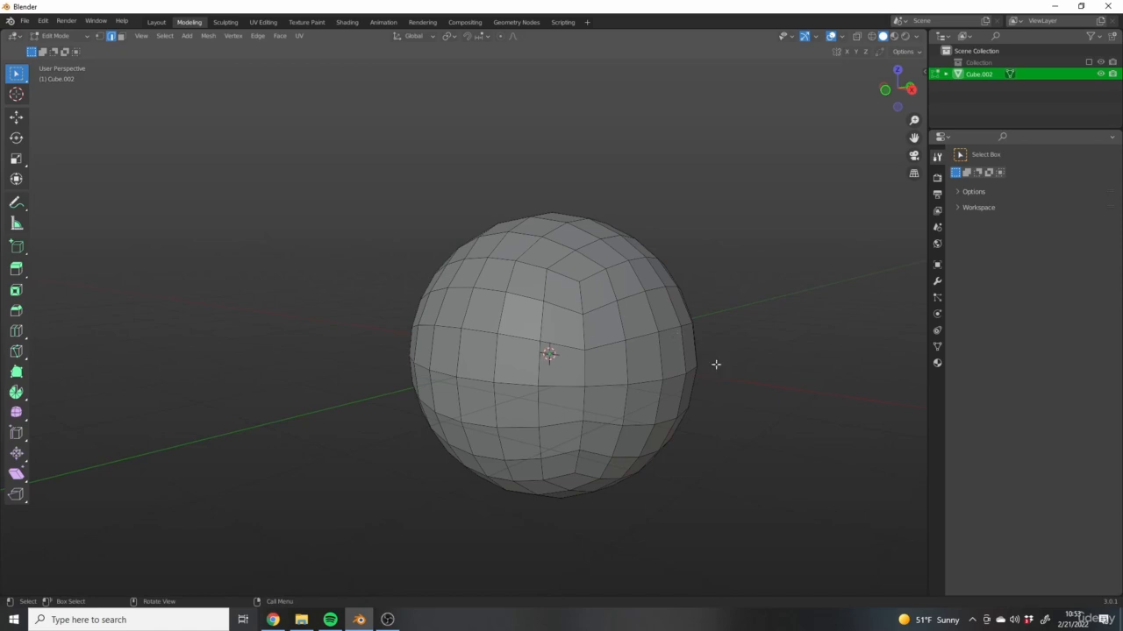
pyautogui.keyDown('shift'); pyautogui.moveTo(719, 236); pyautogui.dragTo(642, 213, button='middle'); pyautogui.keyUp('shift')
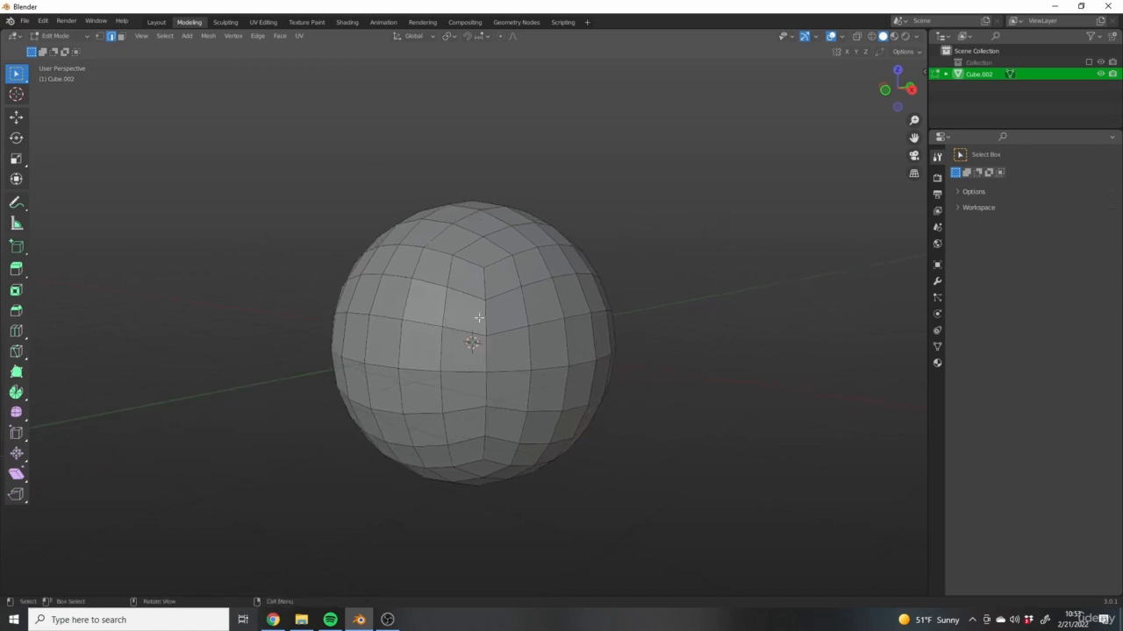
pyautogui.moveTo(479, 317); pyautogui.dragTo(624, 436, button='middle')
pyautogui.scroll(3, 614, 415)
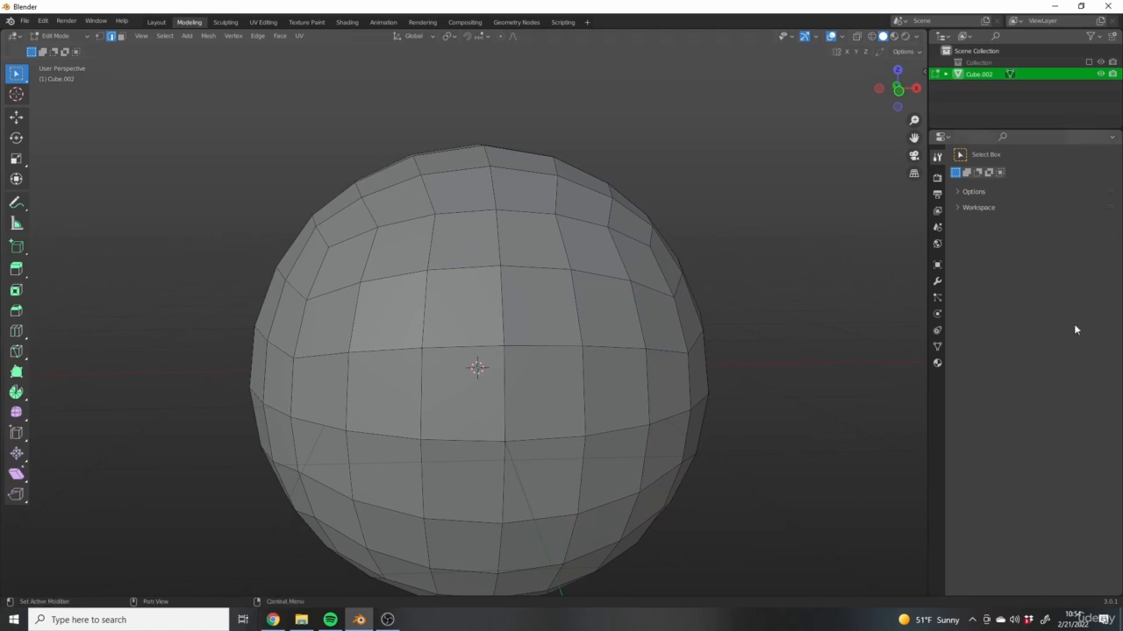
pyautogui.scroll(-4, 732, 395)
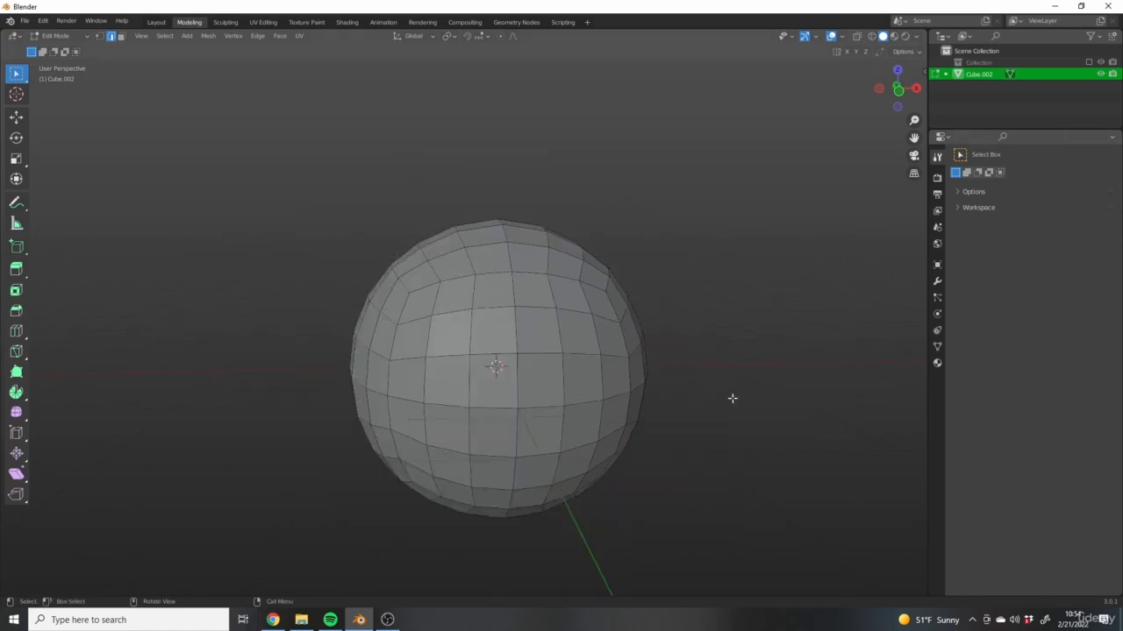